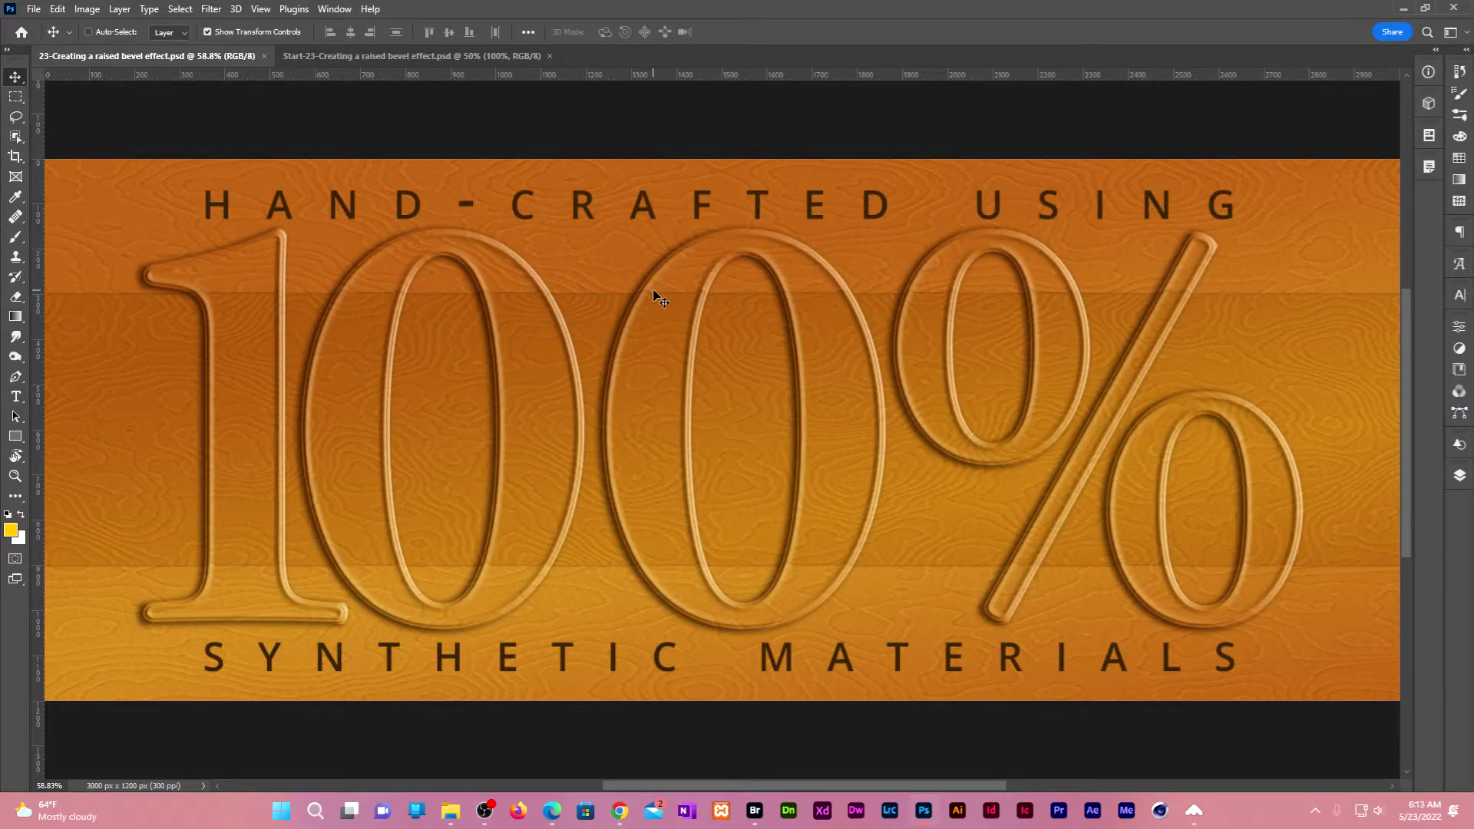
- Zoom the finished banner from 58.8% to 240% on the bevelled 100% lettering
{"action": "scroll", "coordinate": [658, 298], "scroll_direction": "up", "scroll_amount": 5}
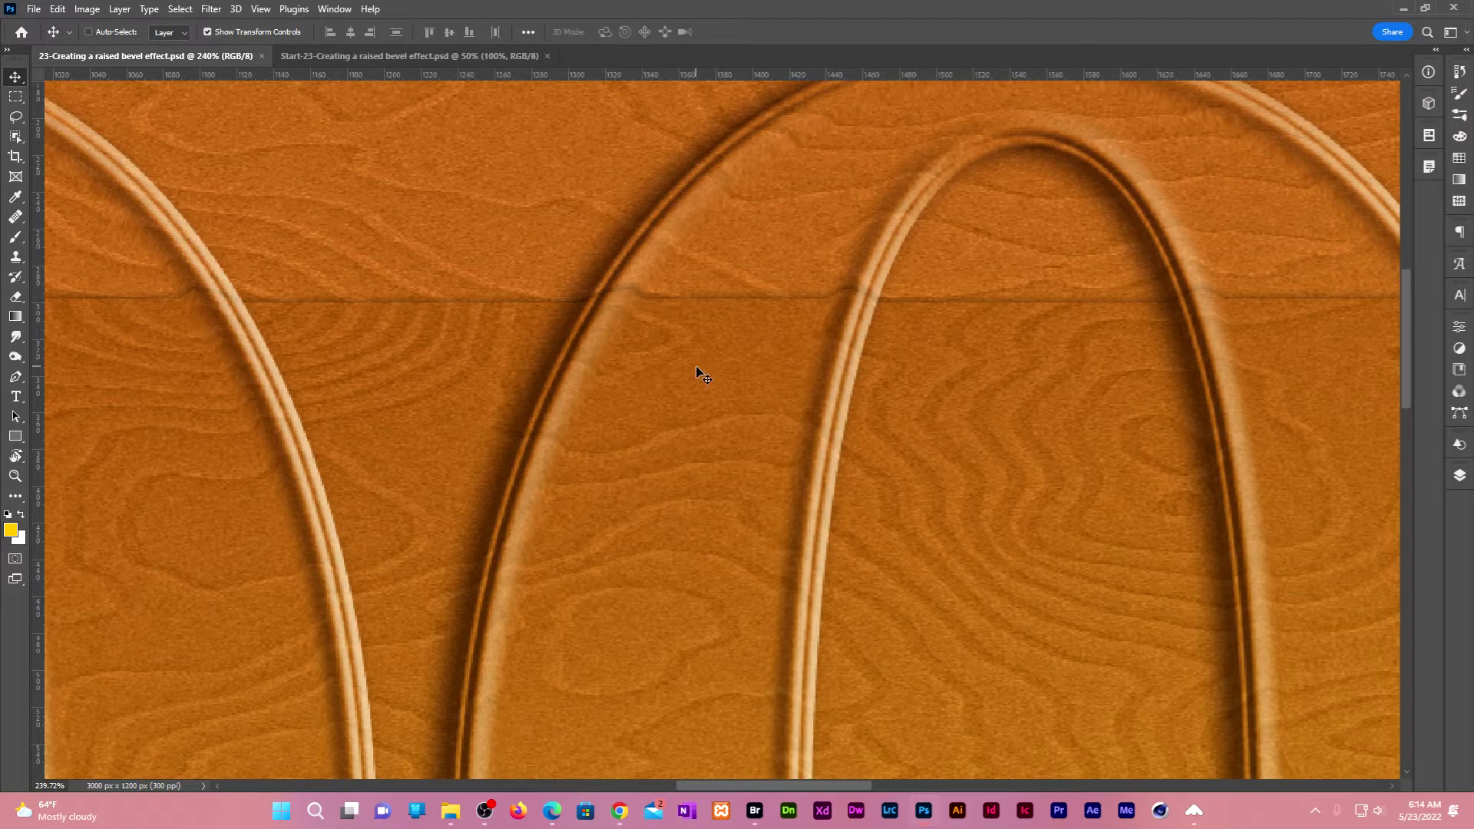
- In the Start-23 banner, set the 100% layer's Fill to 0% and bring up the fx effects list
{"action": "left_click", "coordinate": [407, 57]}
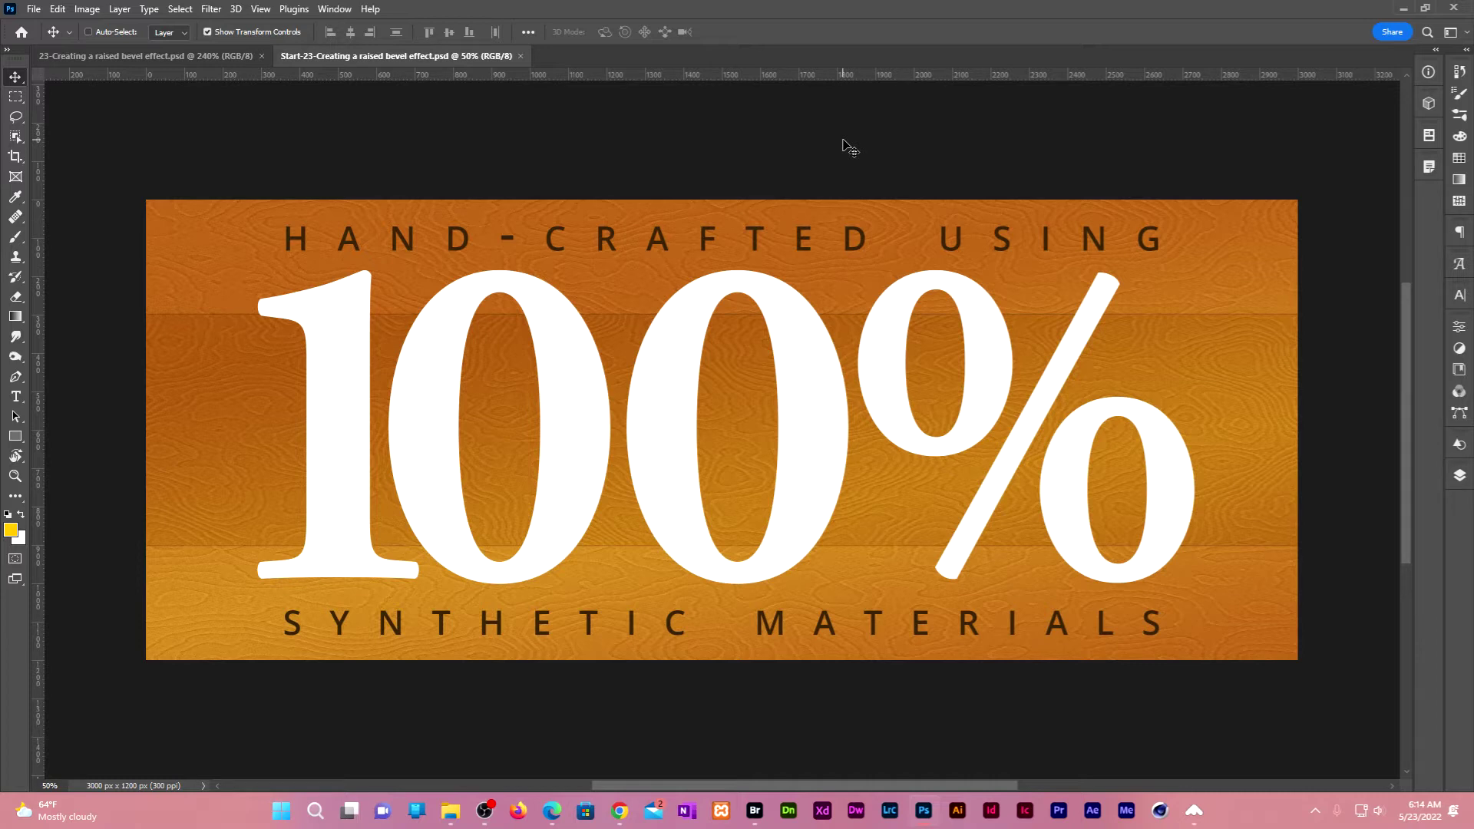
{"action": "left_click", "coordinate": [1459, 476]}
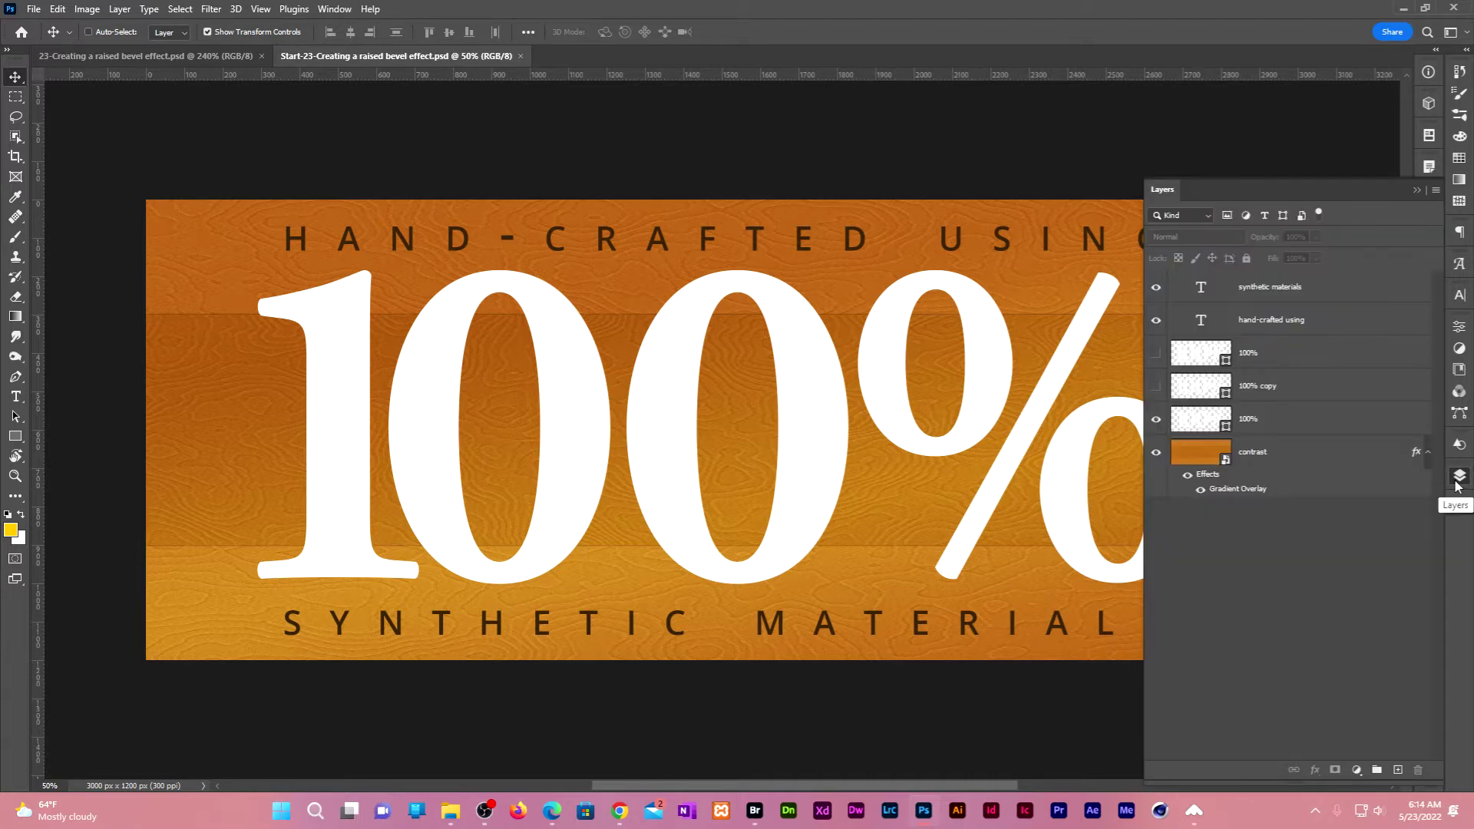
{"action": "left_click", "coordinate": [1359, 419]}
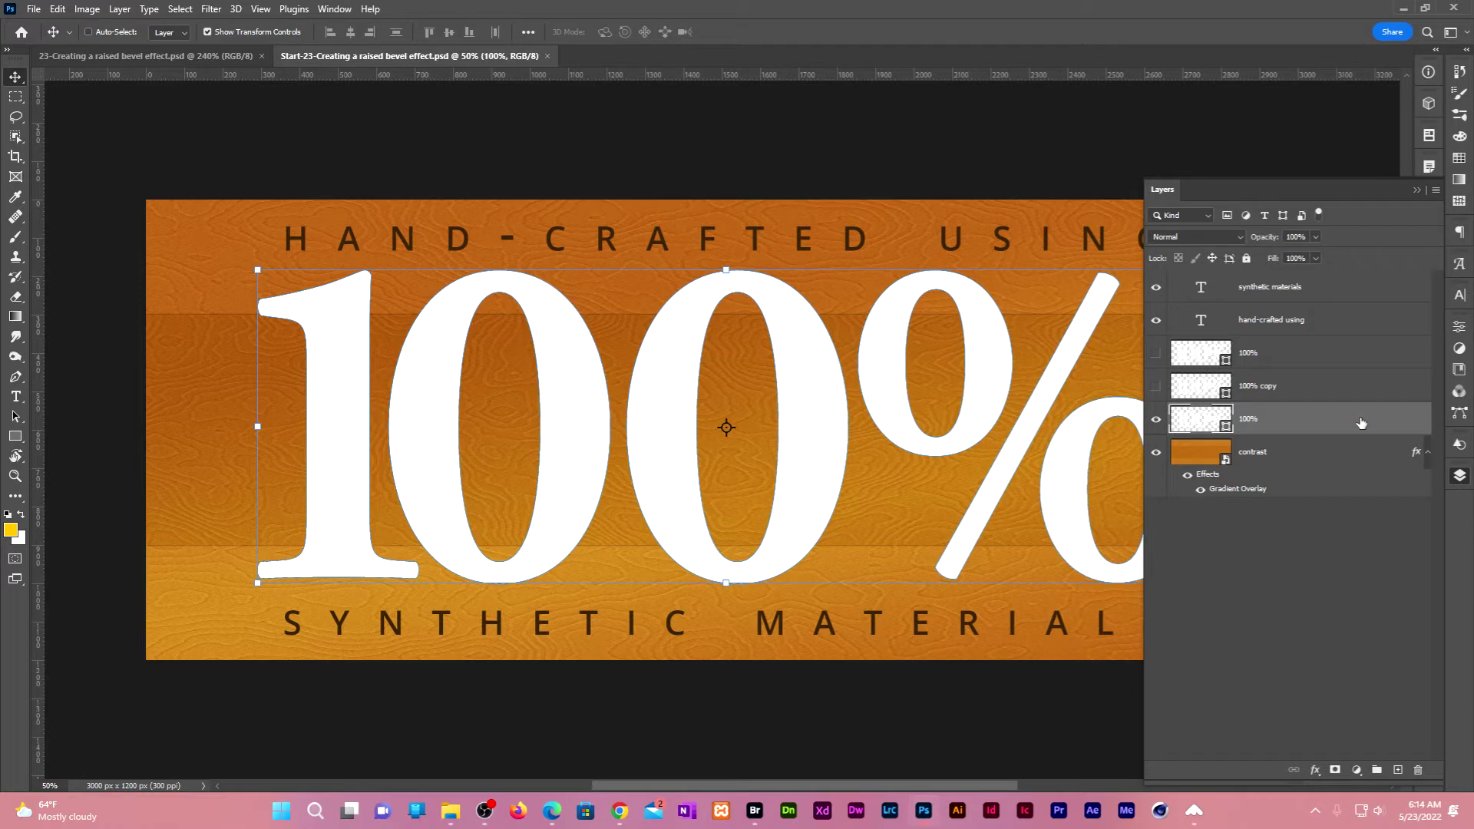
{"action": "left_click", "coordinate": [1298, 258]}
{"action": "type", "text": "0"}
{"action": "key", "text": "Return"}
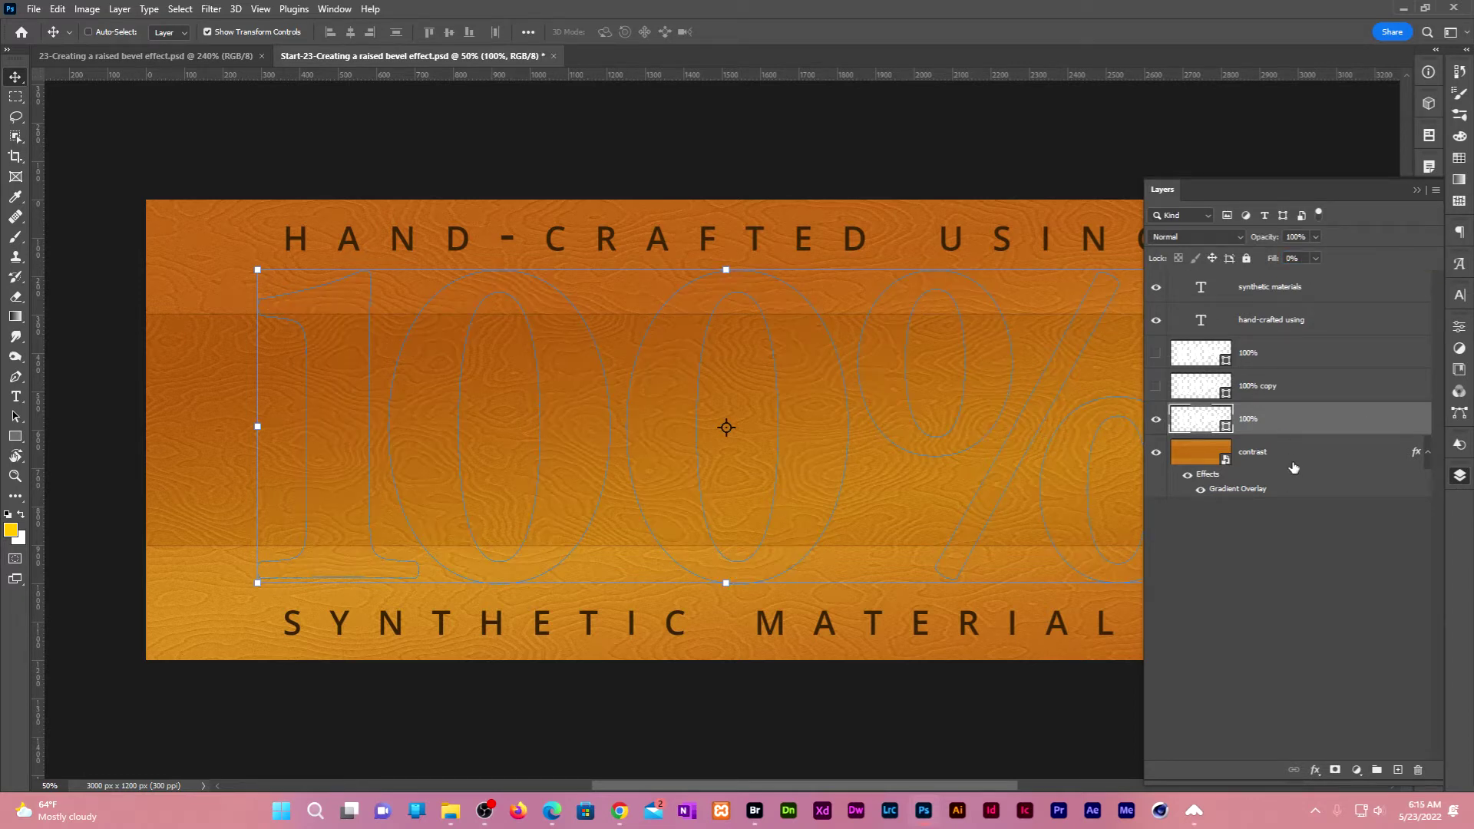
{"action": "left_click", "coordinate": [1315, 769]}
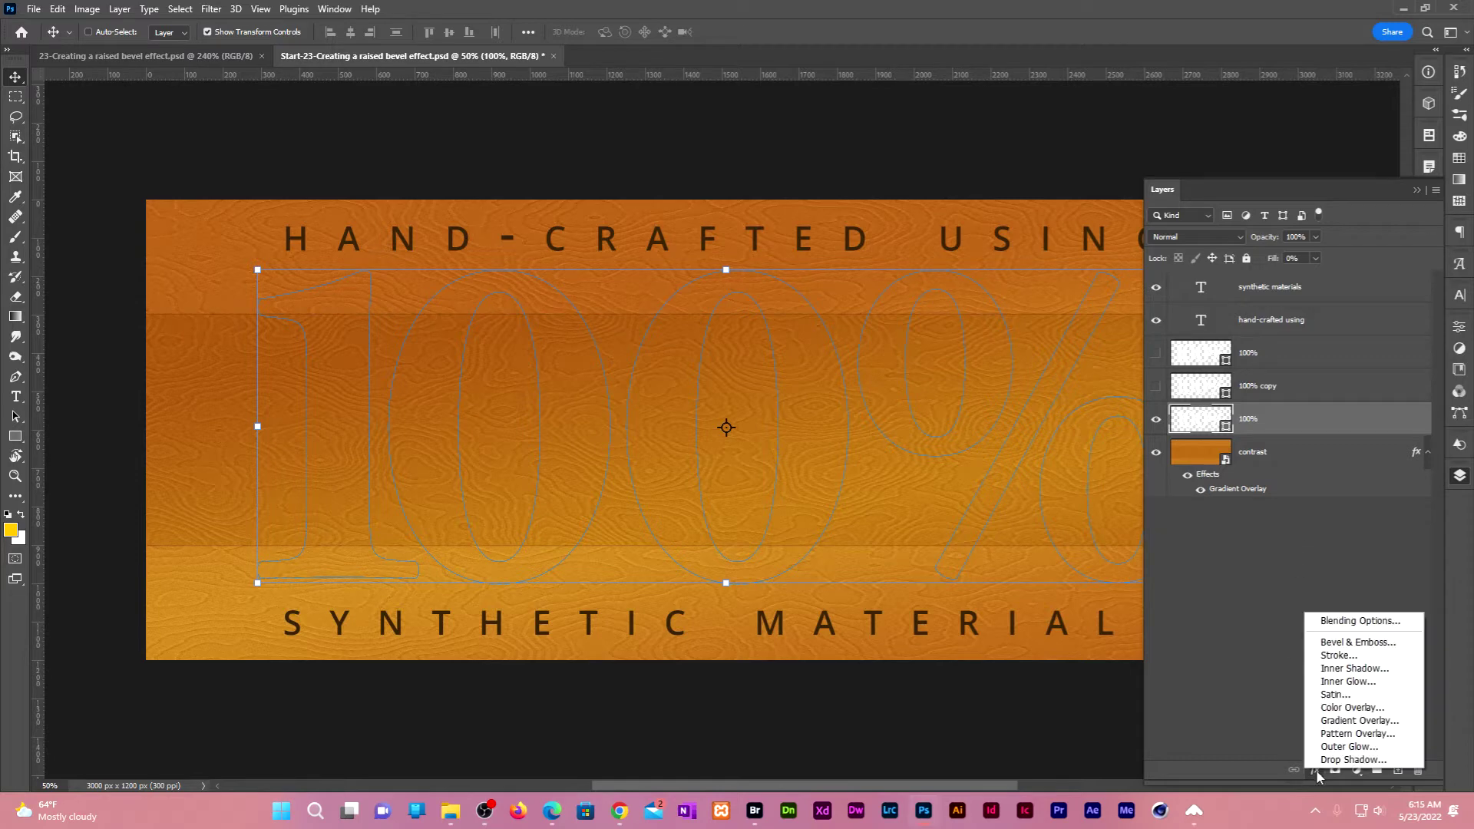
- Add Bevel & Emboss to the numerals with a 15° lighting angle
{"action": "left_click", "coordinate": [1375, 642]}
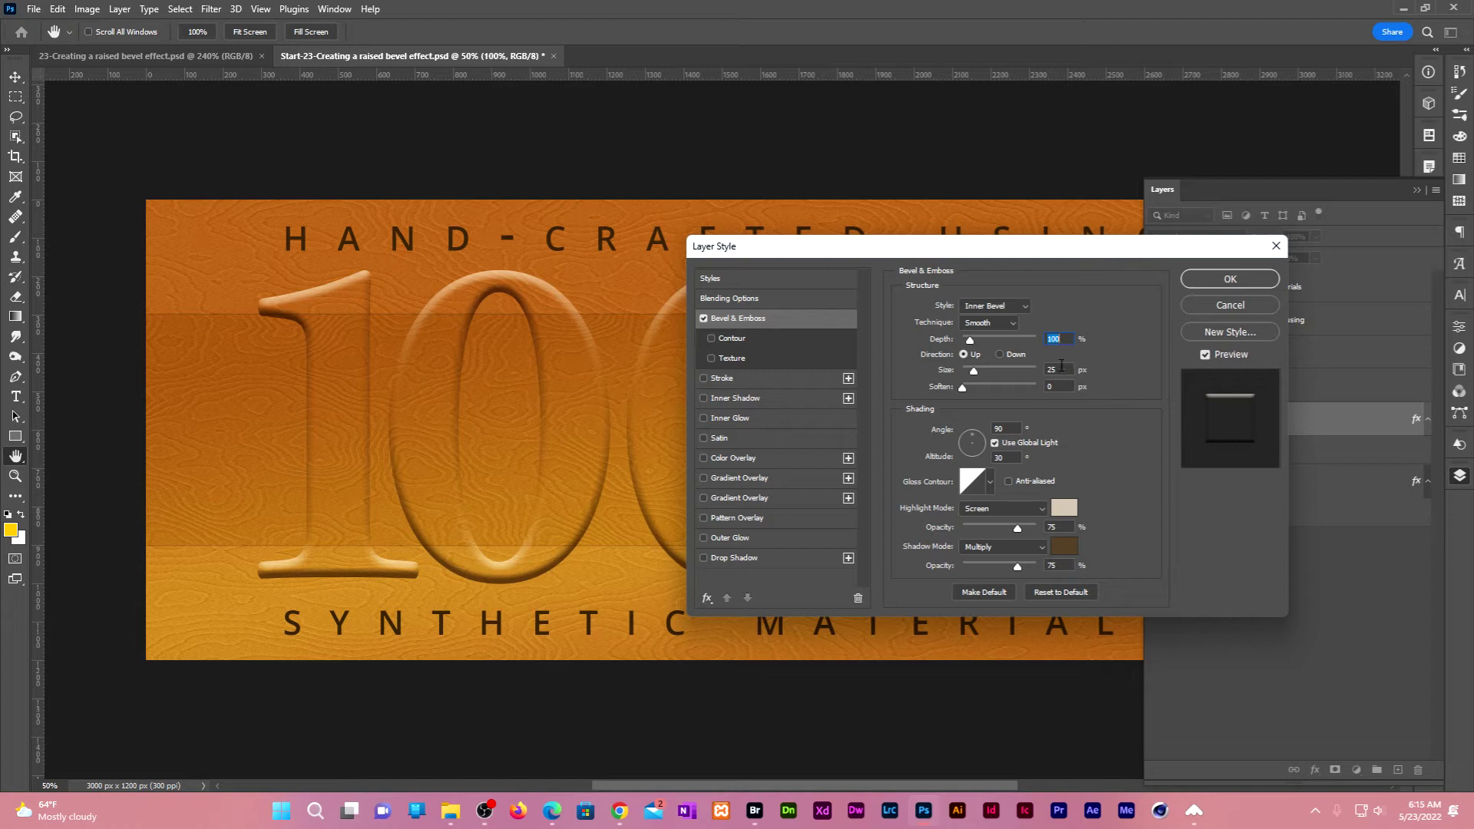
{"action": "double_click", "coordinate": [1011, 428]}
{"action": "type", "text": "15"}
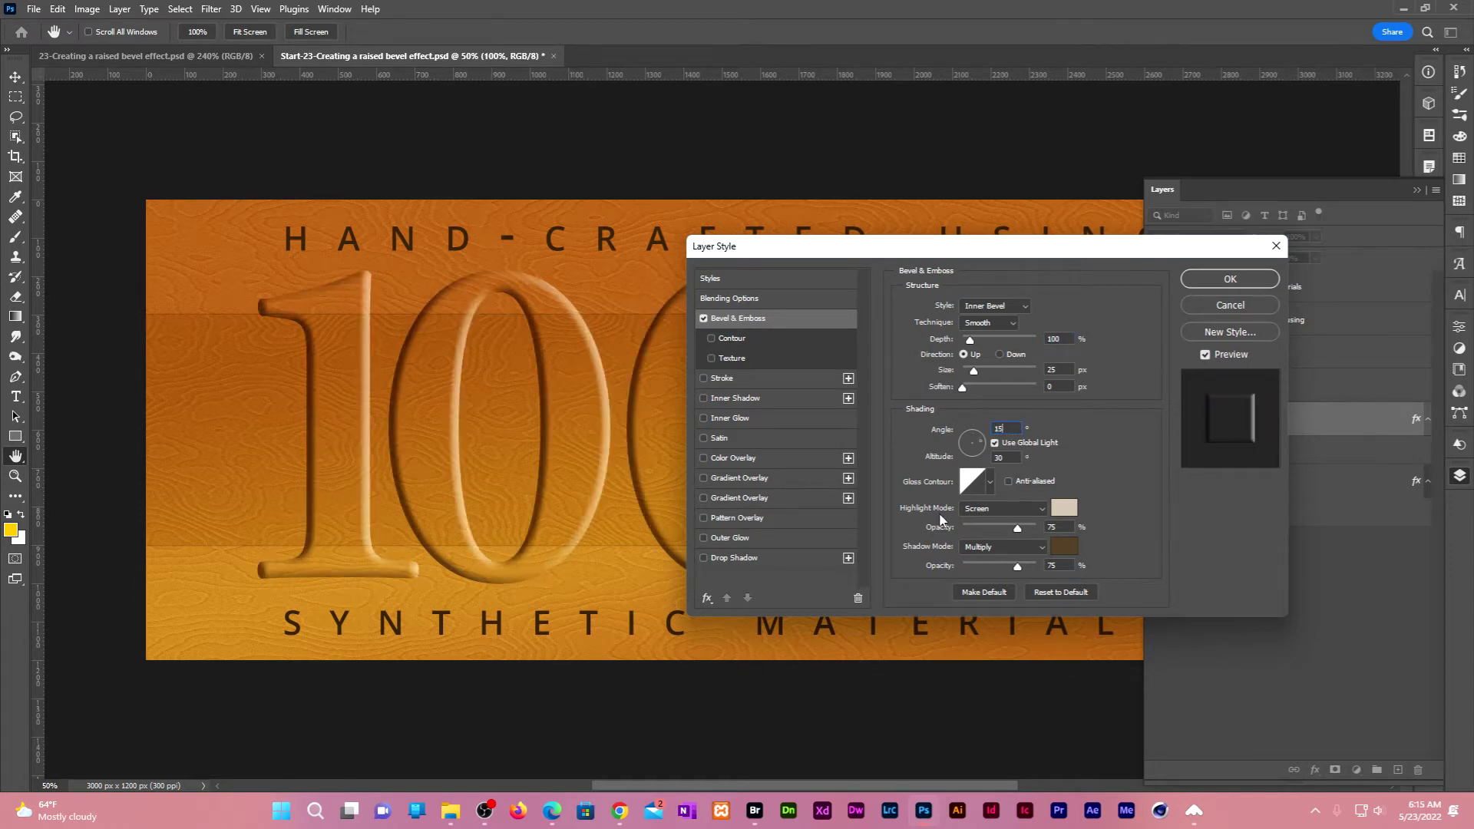
- Set the bevel highlight to light beige and the shadow to dark brown #59472d
{"action": "left_click", "coordinate": [1066, 508]}
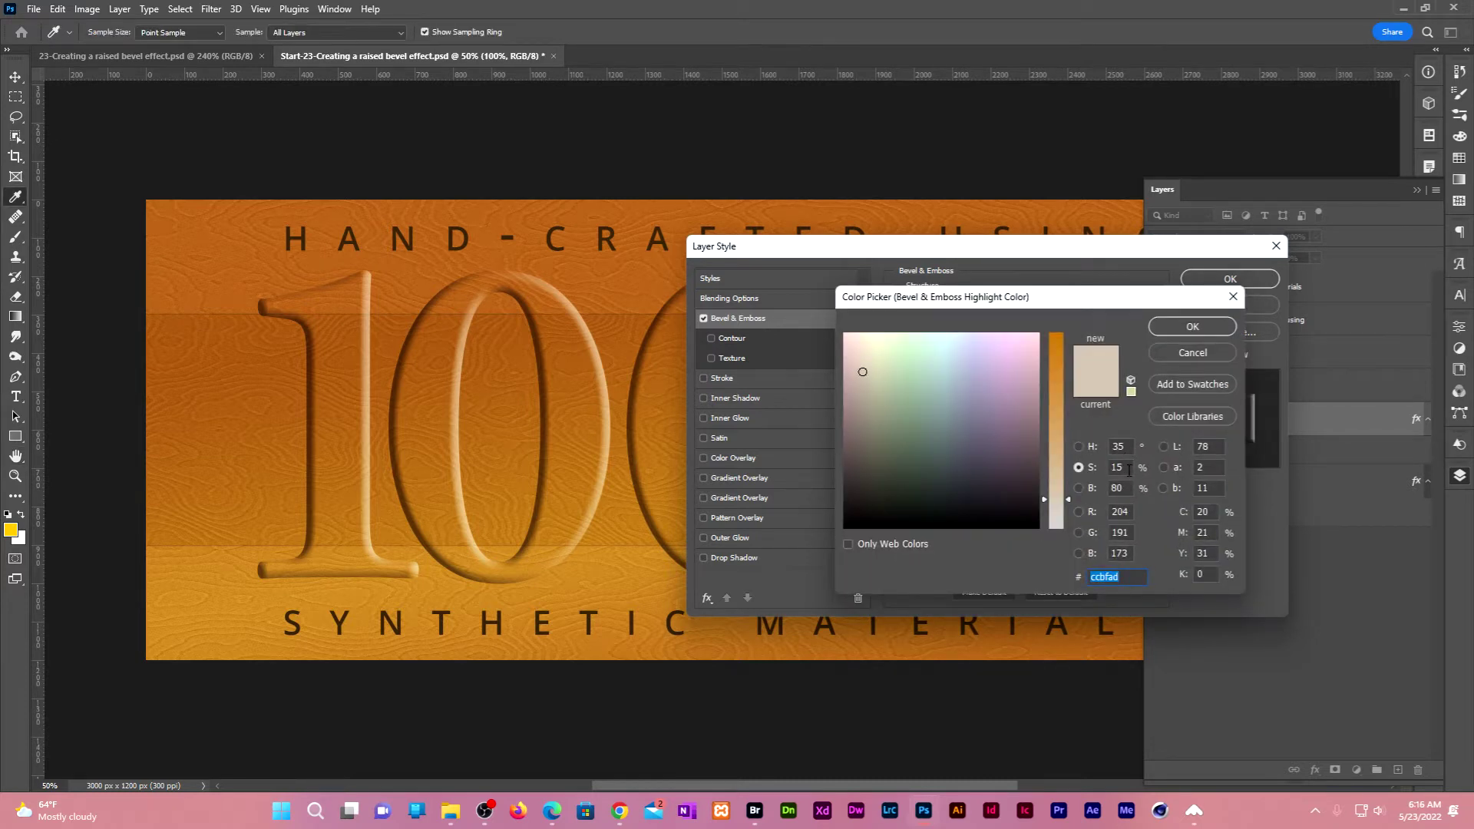
{"action": "left_click", "coordinate": [1195, 326]}
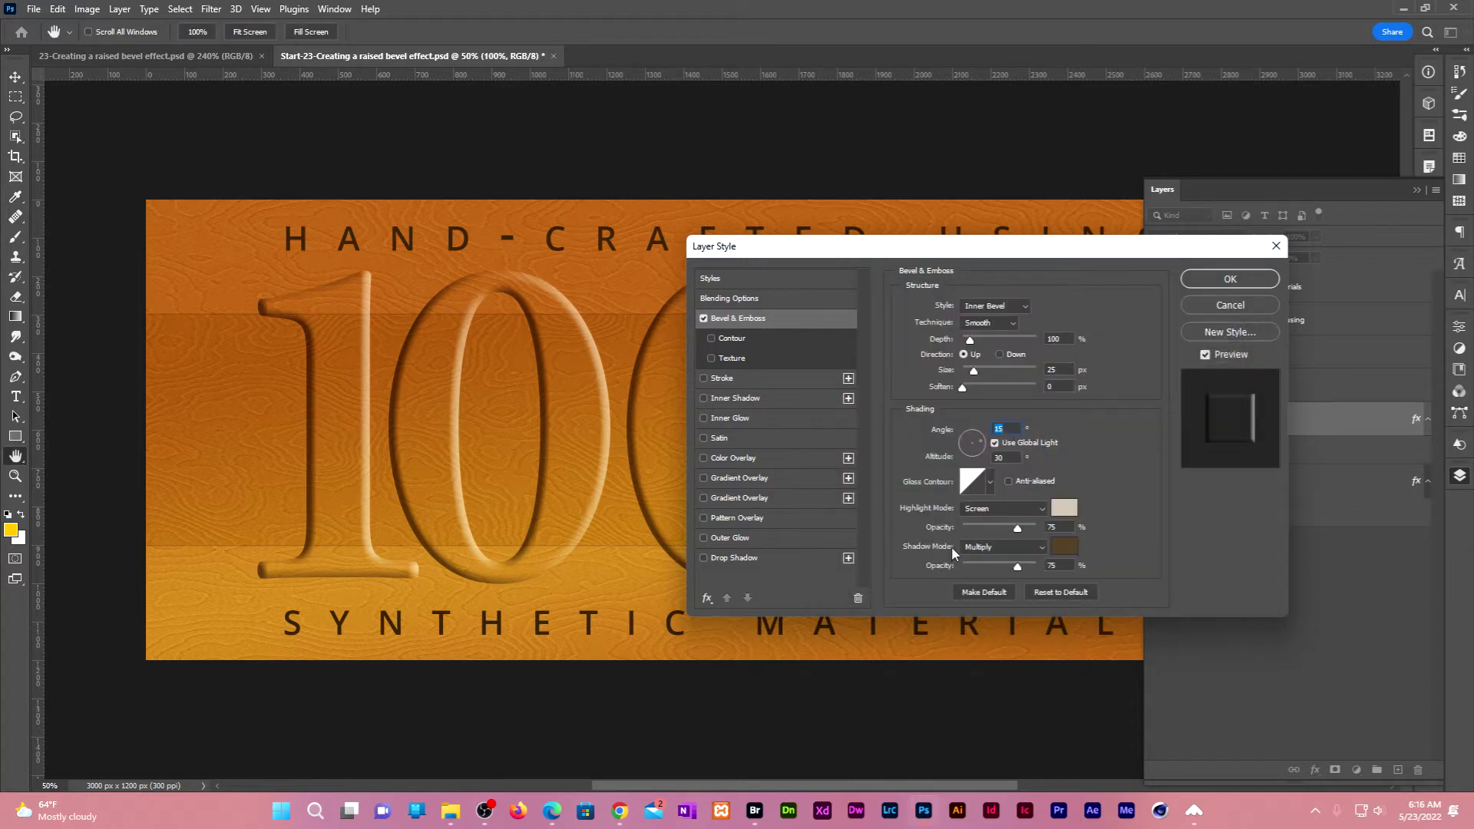
{"action": "left_click", "coordinate": [1067, 547]}
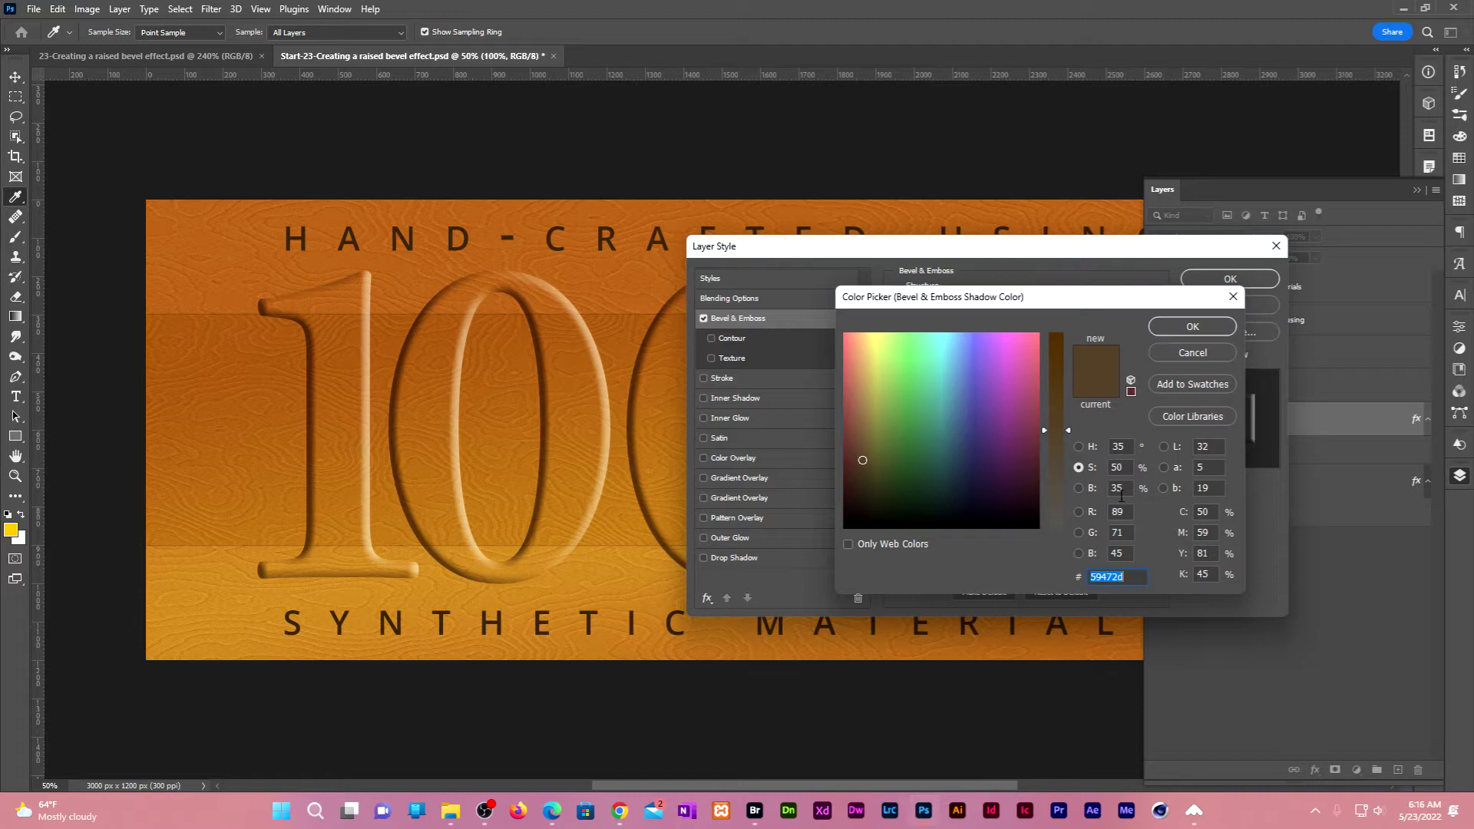
{"action": "left_click", "coordinate": [1192, 328]}
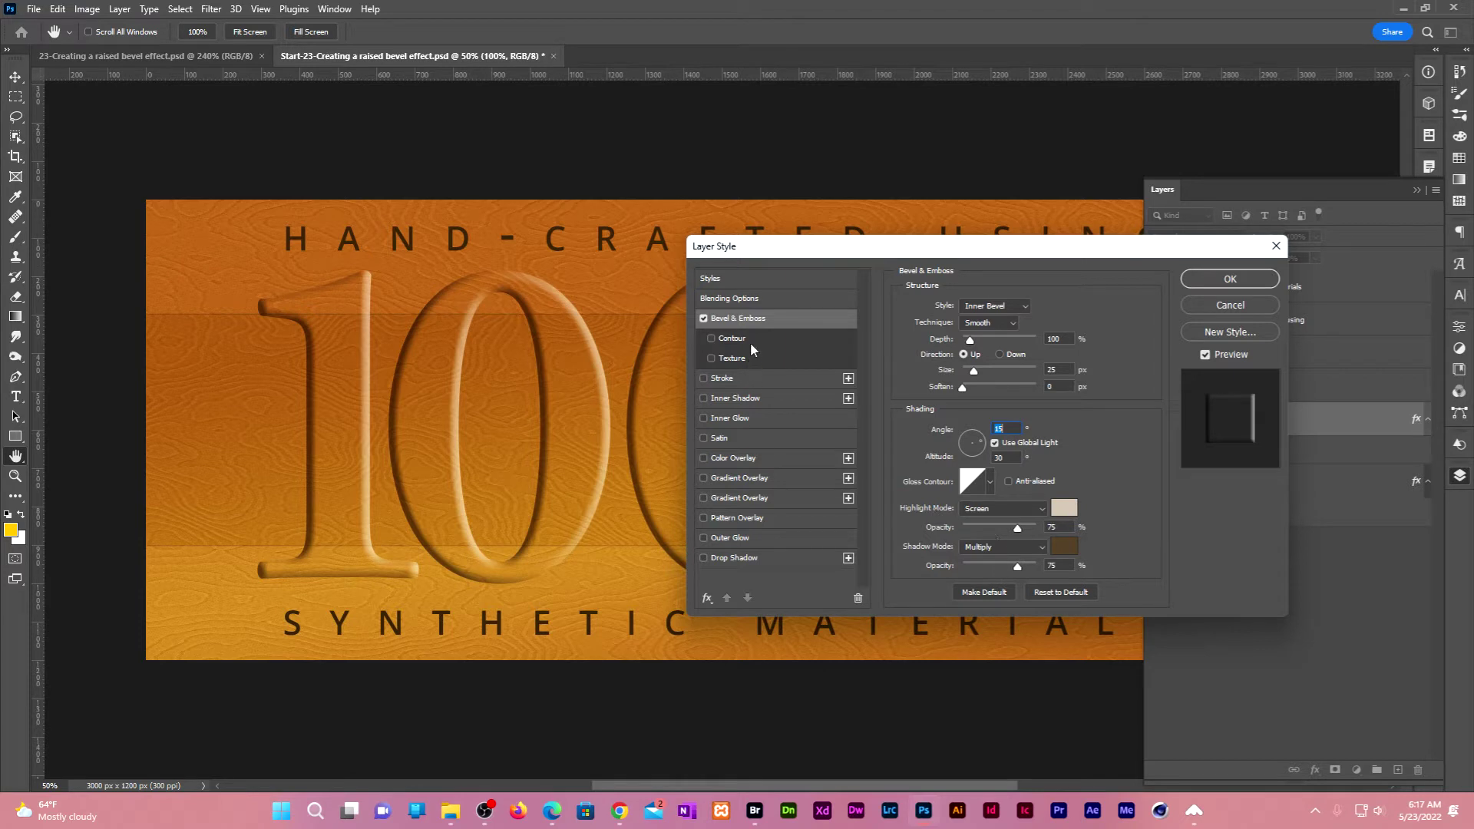
- Enable the bevel's Contour with a deeper contour preset
{"action": "left_click", "coordinate": [731, 338]}
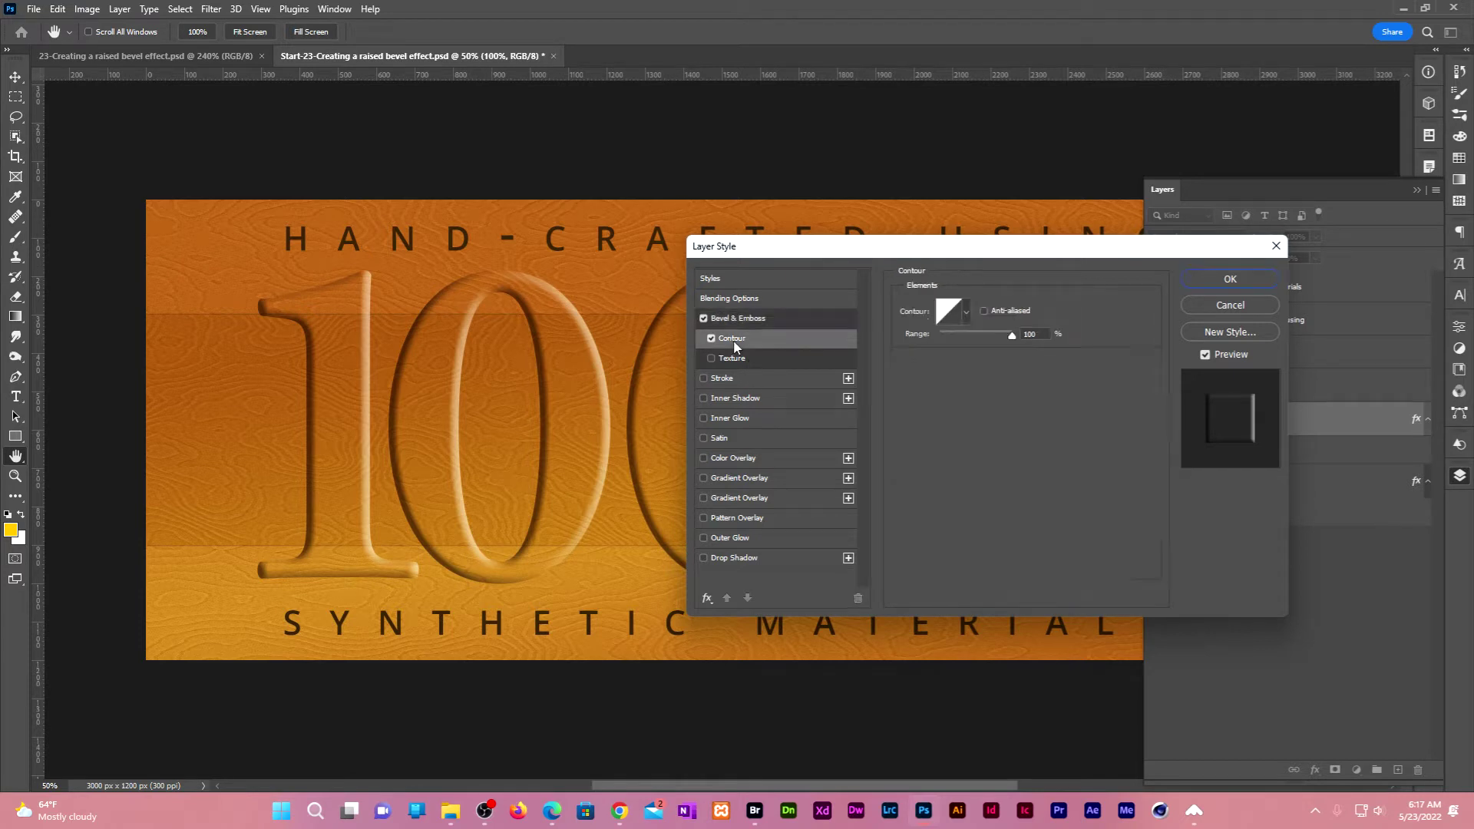
{"action": "left_click", "coordinate": [967, 310]}
{"action": "left_click", "coordinate": [972, 373]}
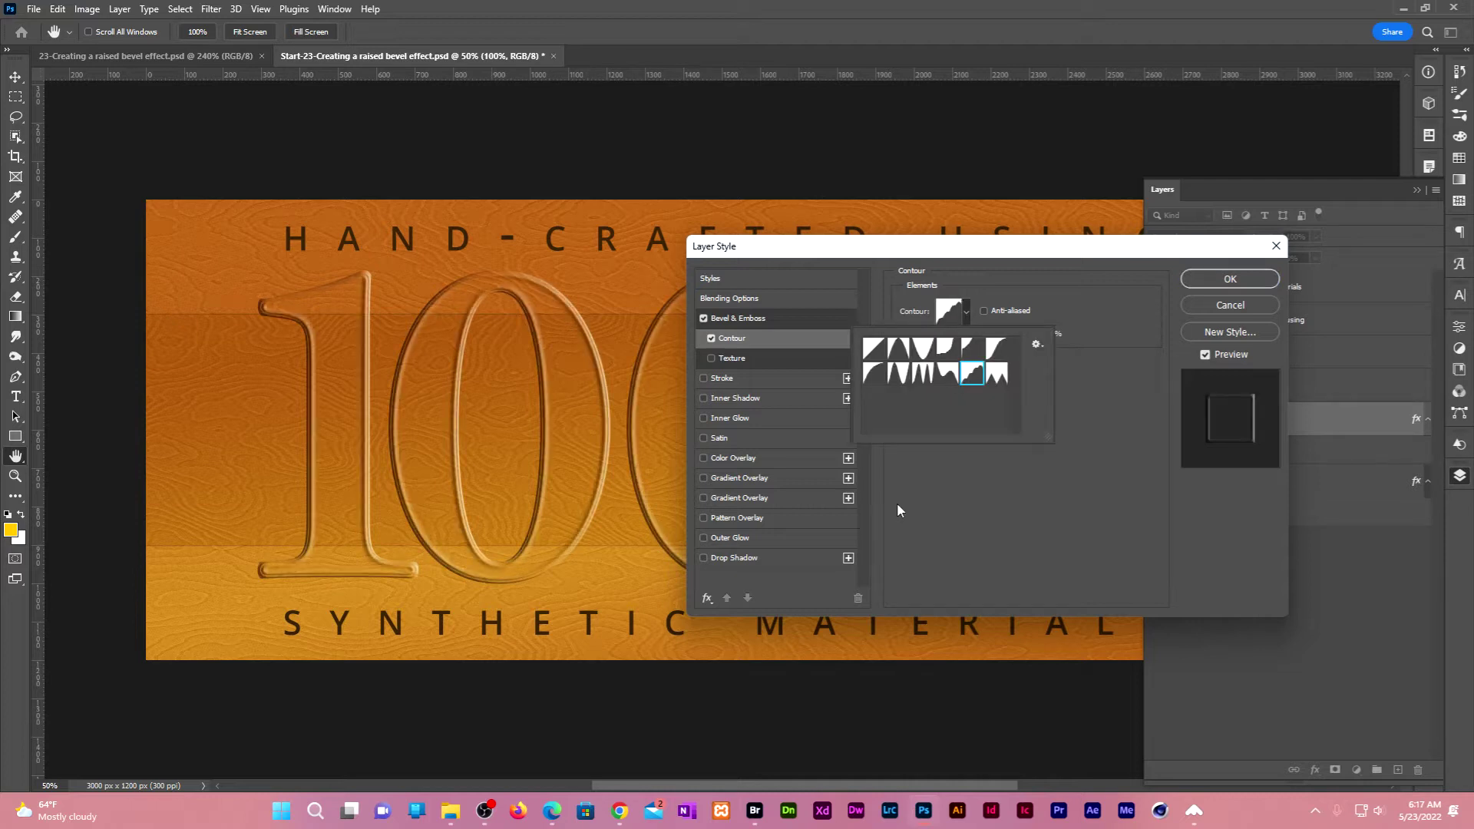
- Add a Multiply drop shadow in #331e00 with 7 px distance and 15 px size
{"action": "left_click", "coordinate": [747, 559]}
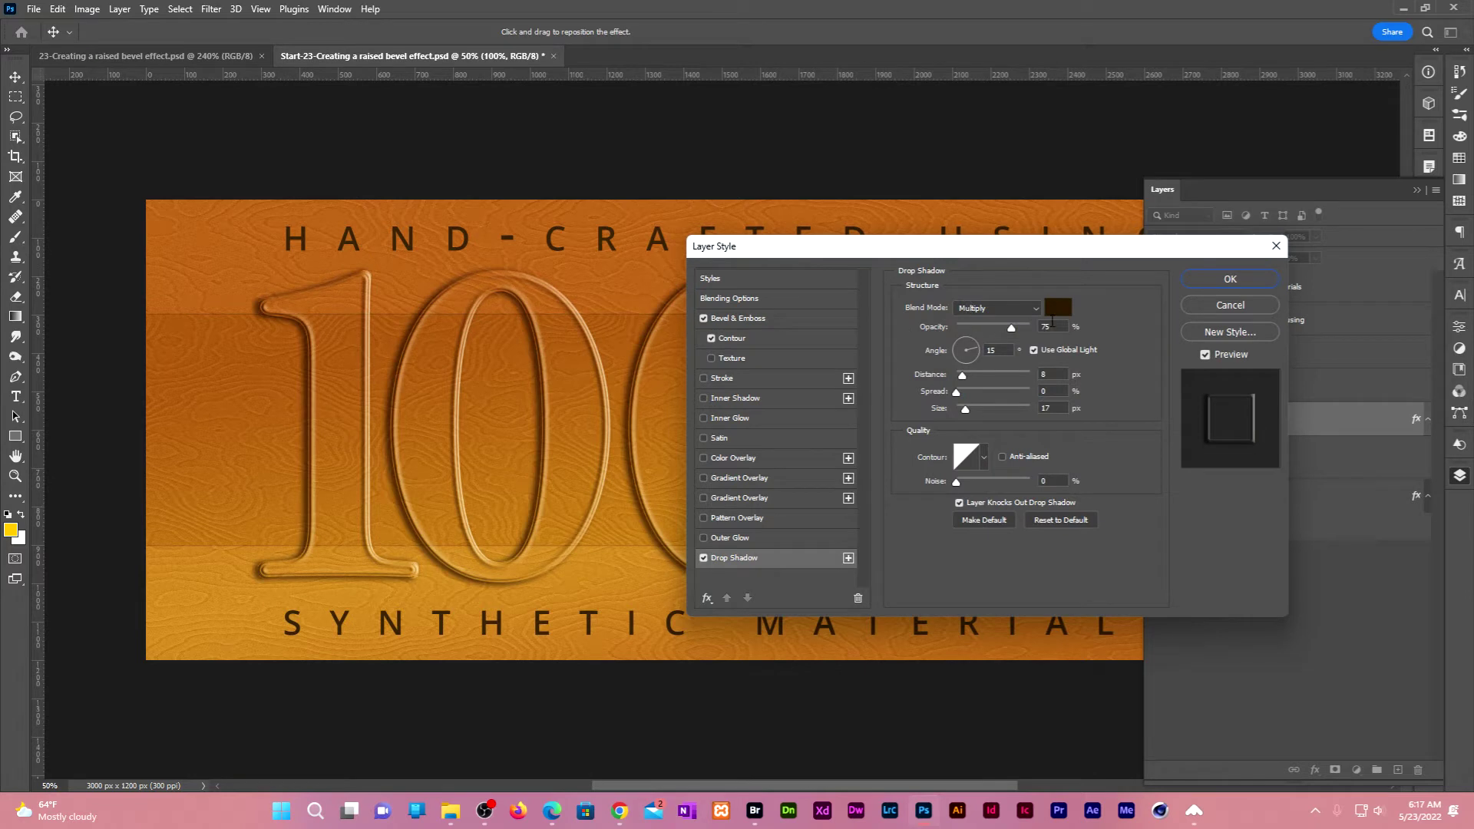
{"action": "left_click", "coordinate": [1035, 311]}
{"action": "left_click", "coordinate": [1014, 368]}
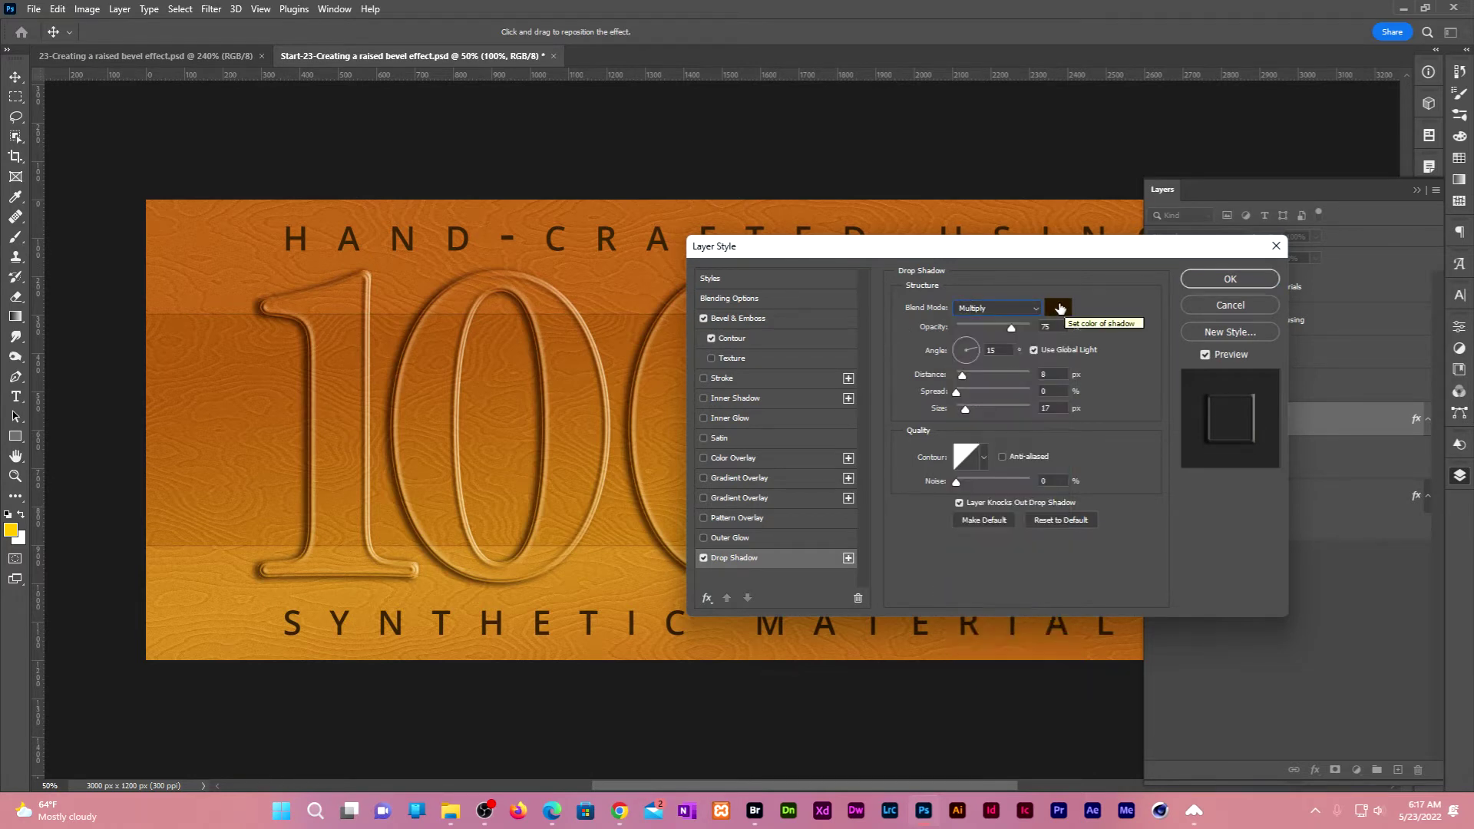
{"action": "left_click", "coordinate": [1060, 308]}
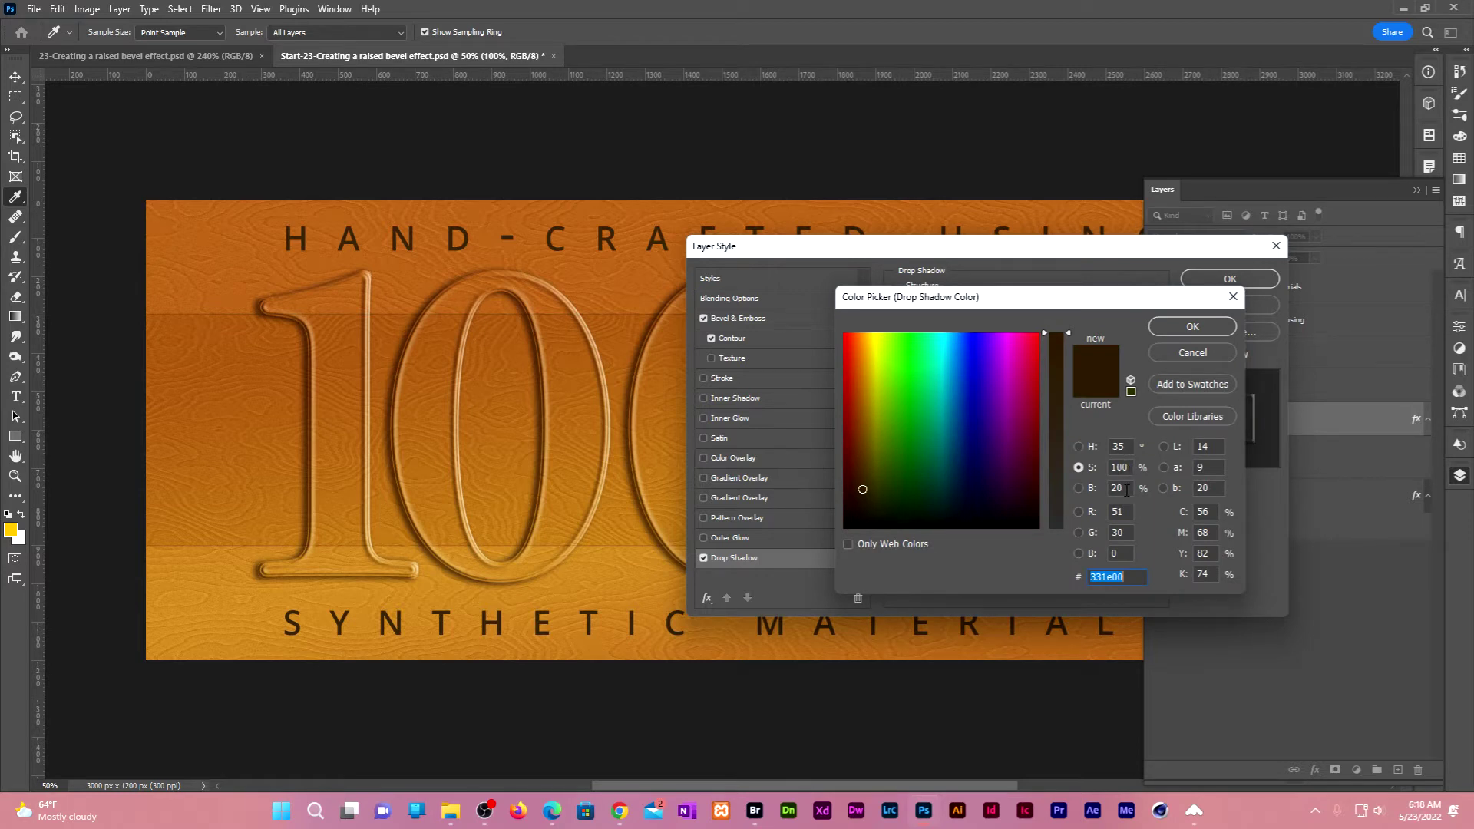
{"action": "left_click", "coordinate": [1188, 329]}
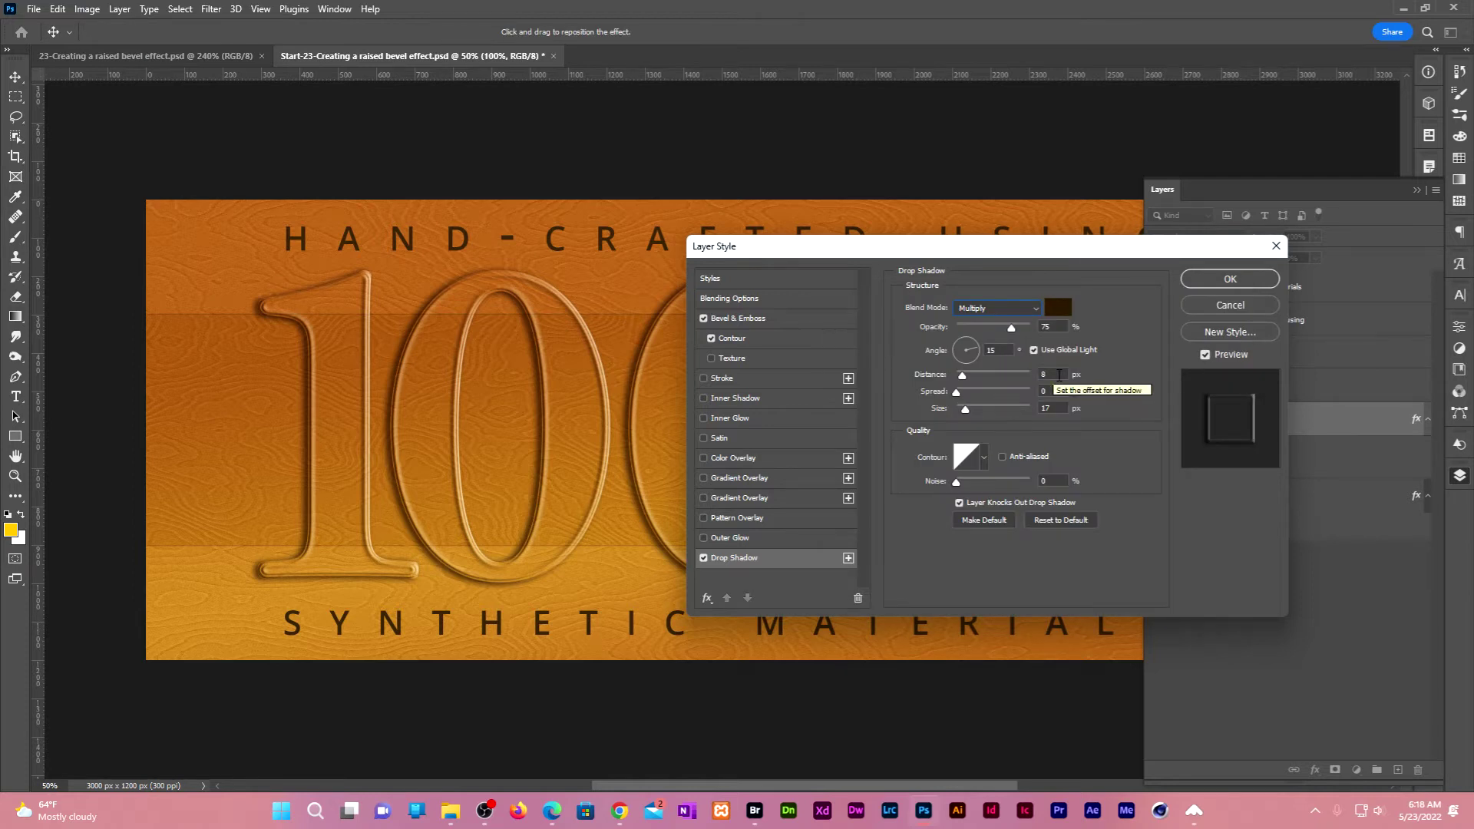
{"action": "double_click", "coordinate": [1057, 375]}
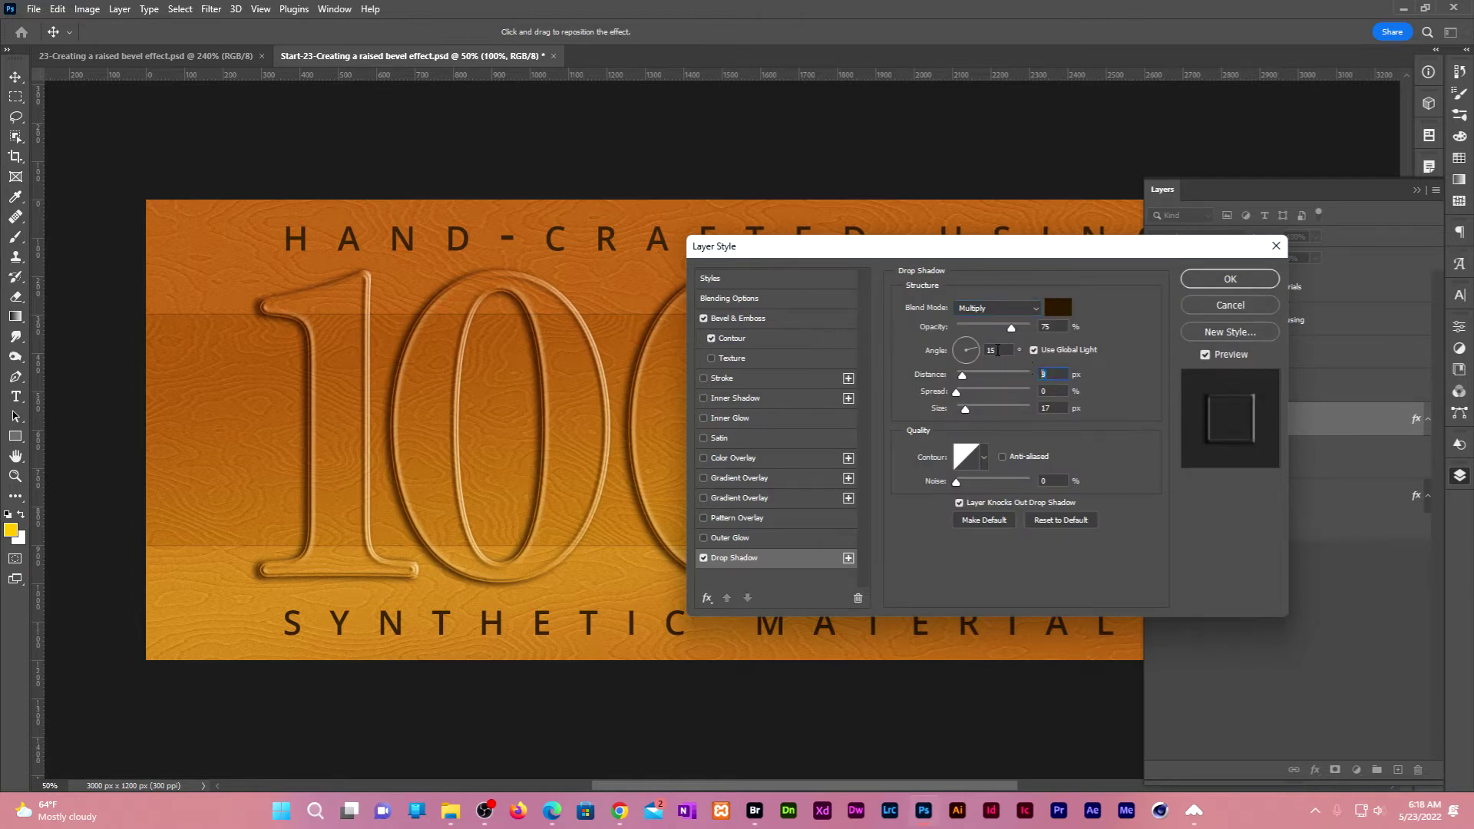
{"action": "double_click", "coordinate": [1050, 408]}
- Apply the layer style, compare the zoomed numerals with the finished banner, then fit to screen
{"action": "type", "text": "1"}
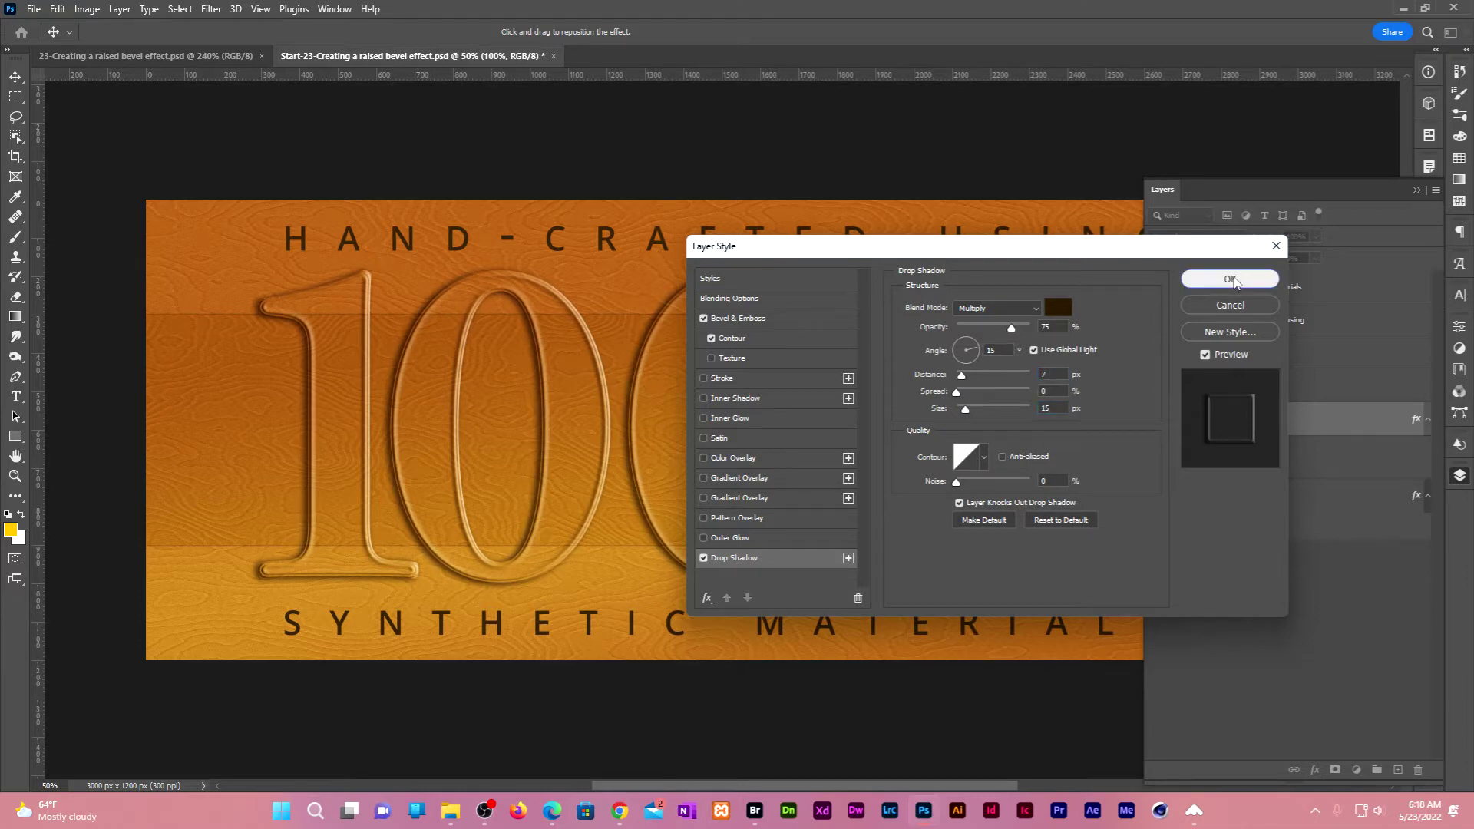
{"action": "left_click", "coordinate": [1230, 279]}
{"action": "scroll", "coordinate": [705, 337], "scroll_direction": "up", "scroll_amount": 1}
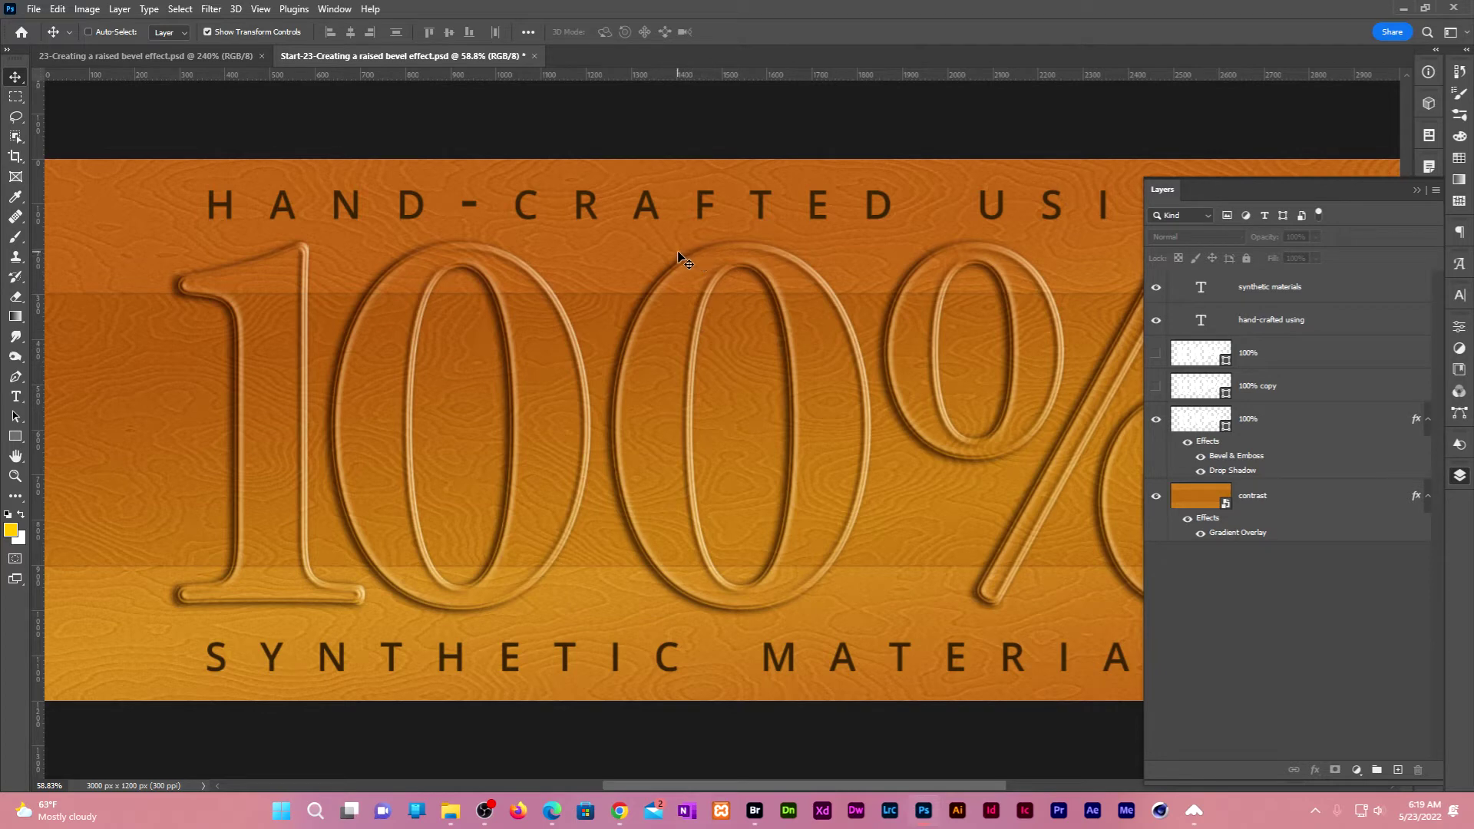
{"action": "scroll", "coordinate": [677, 257], "scroll_direction": "up", "scroll_amount": 6}
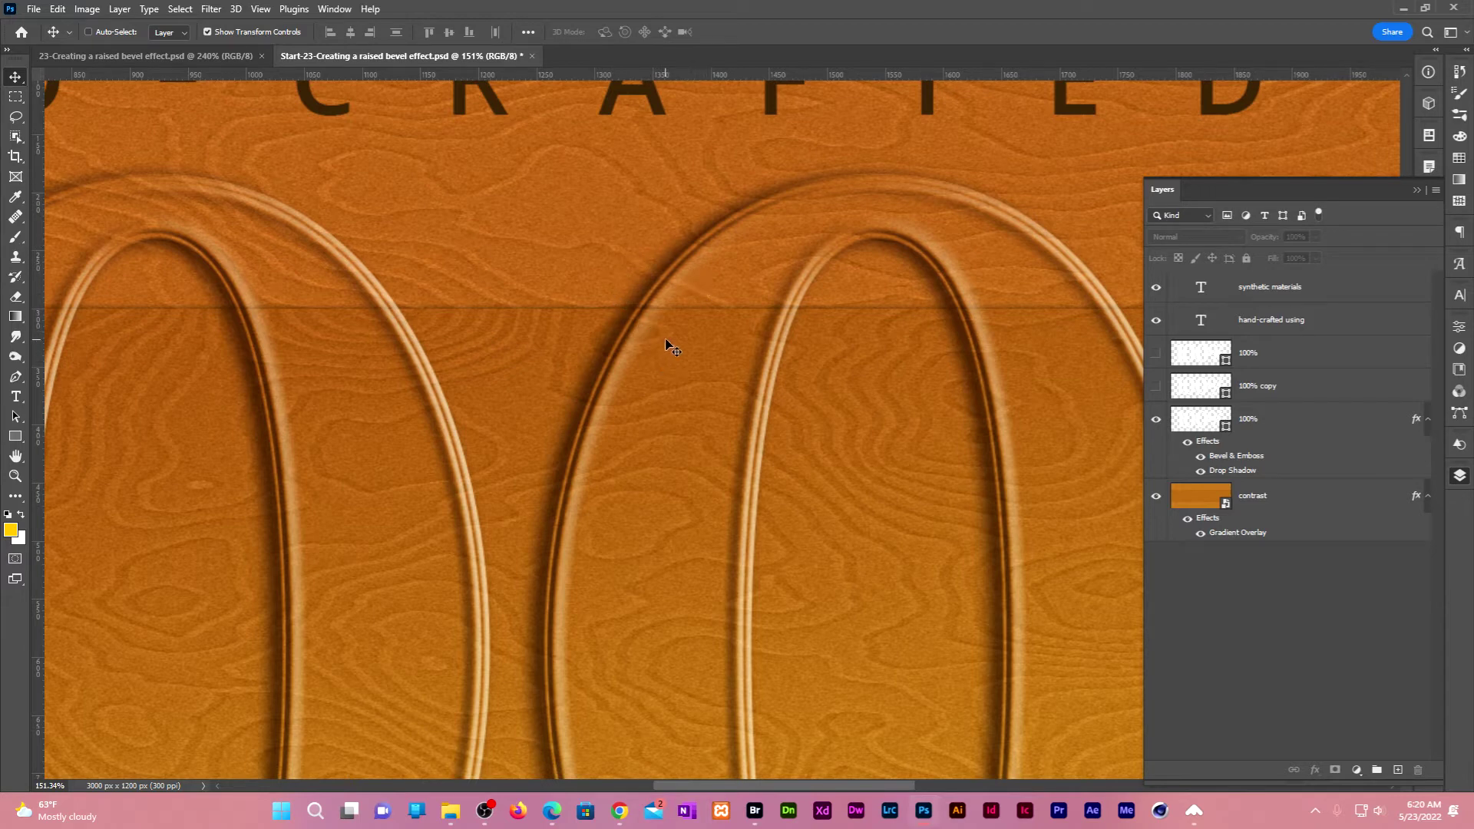
{"action": "left_click", "coordinate": [205, 56]}
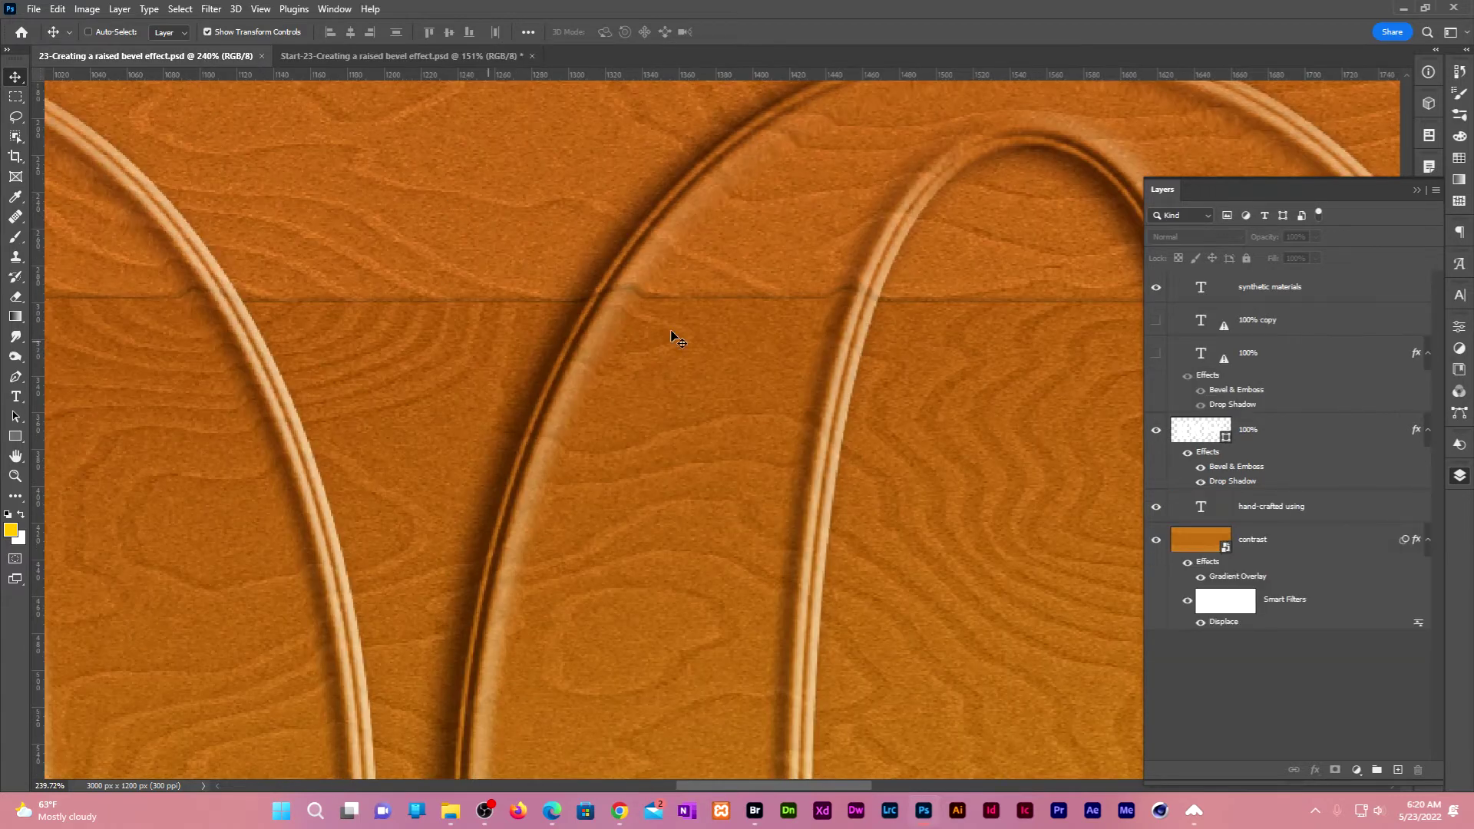
{"action": "key", "text": "ctrl+Tab"}
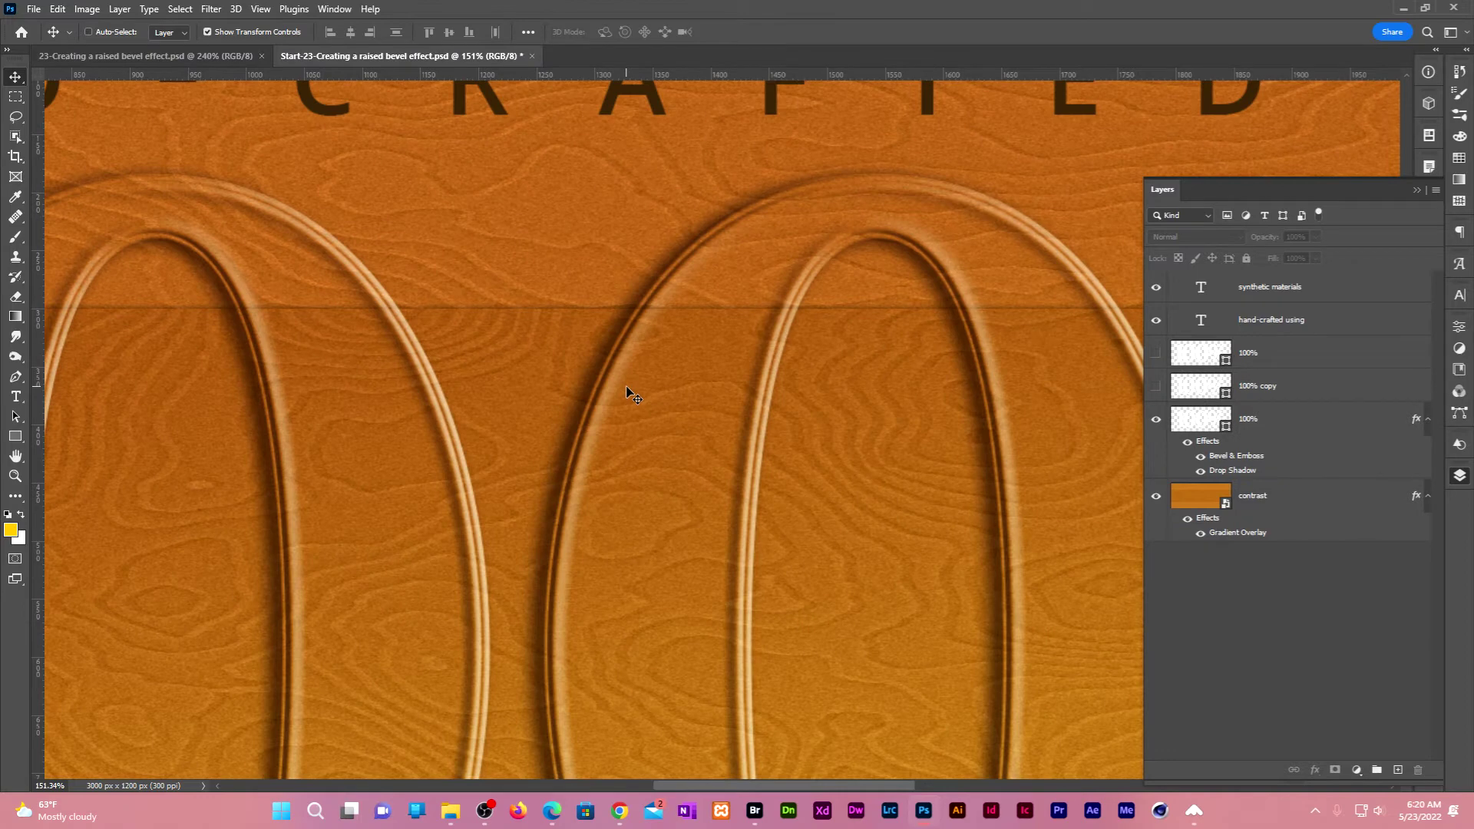
{"action": "key", "text": "ctrl+0"}
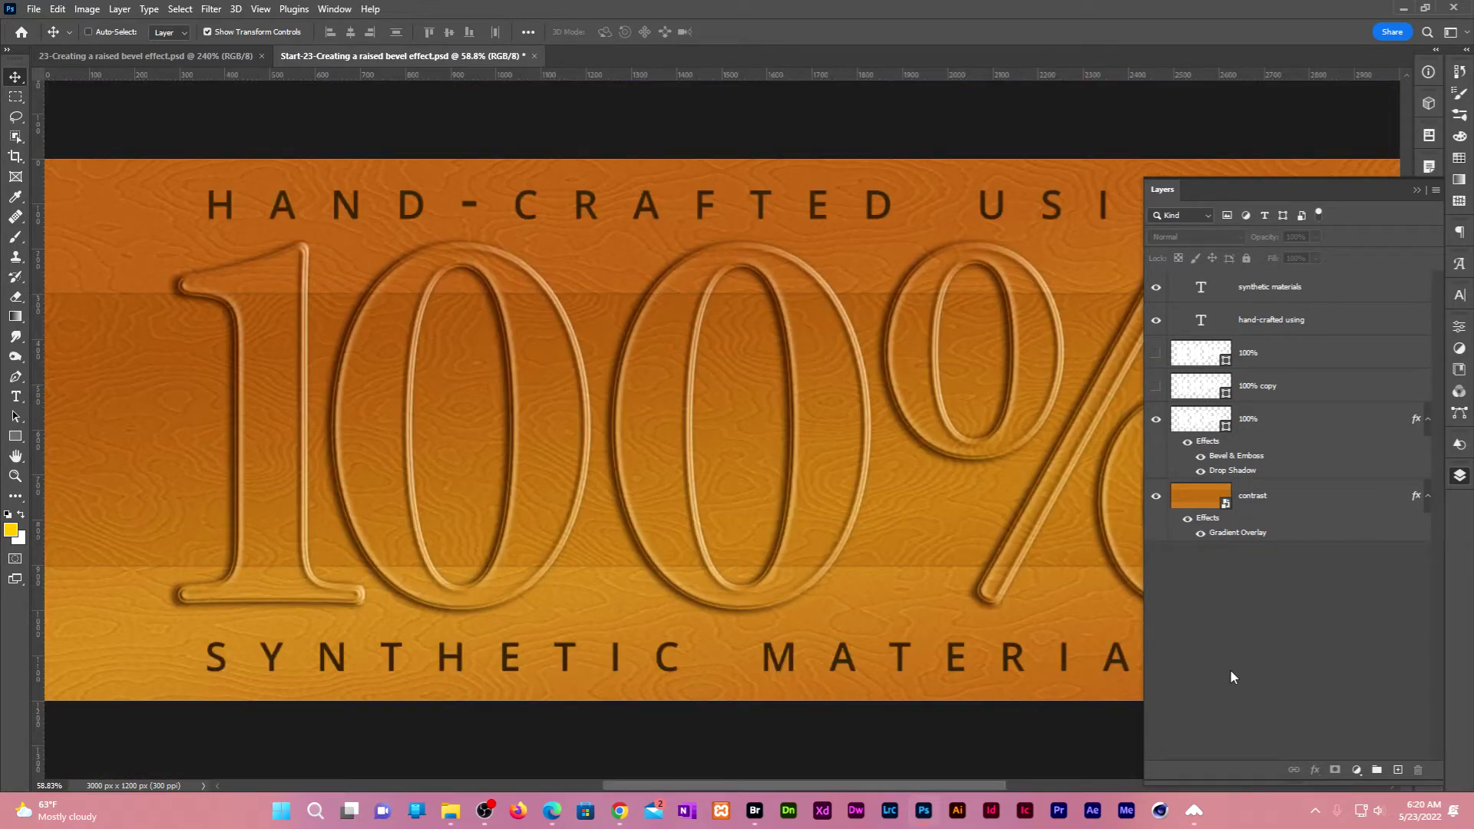
- Duplicate the 100% layer with Document set to New, naming it 'wood displace'
{"action": "left_click", "coordinate": [1273, 425]}
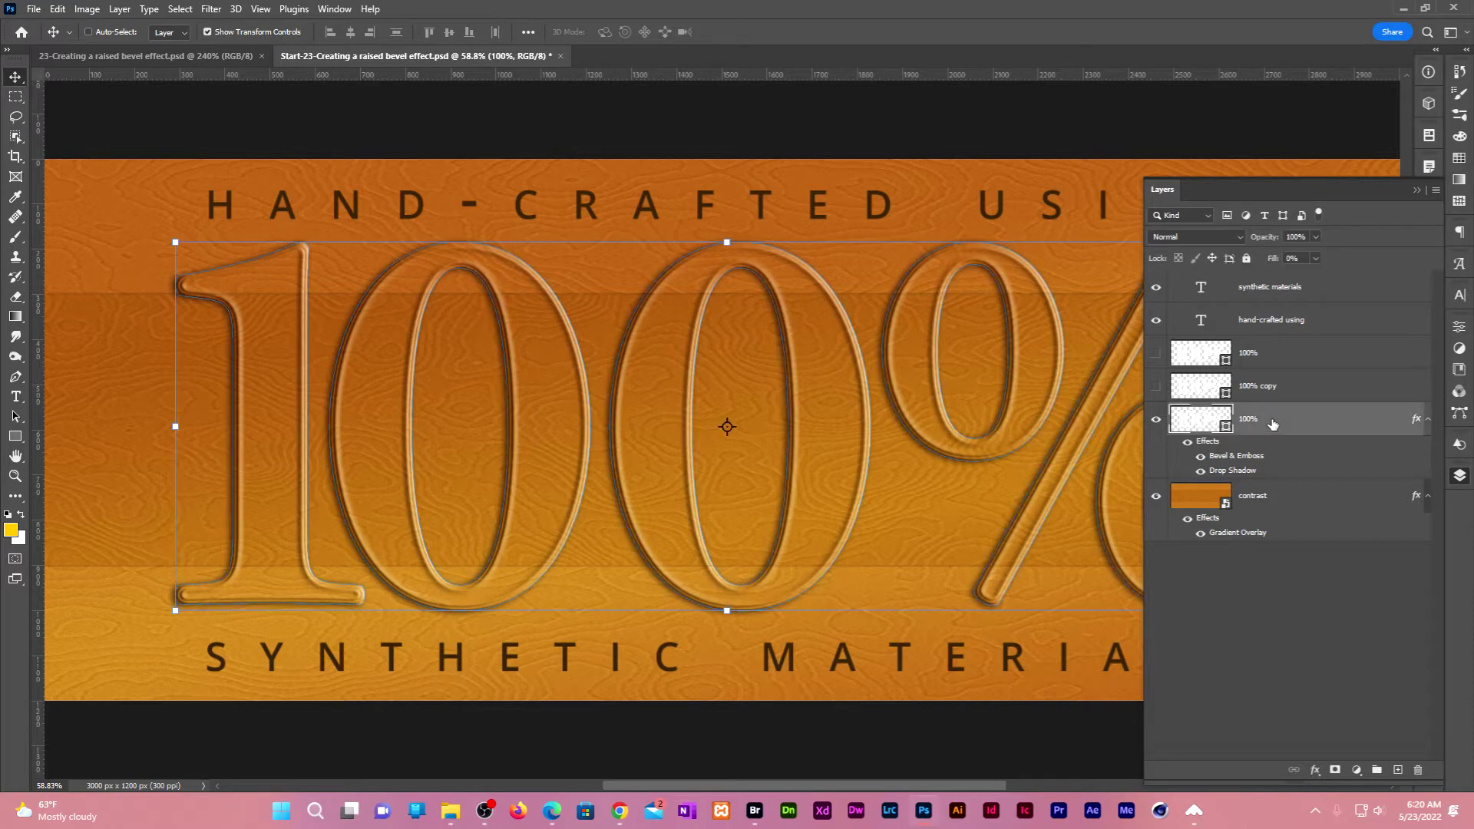
{"action": "right_click", "coordinate": [1354, 421]}
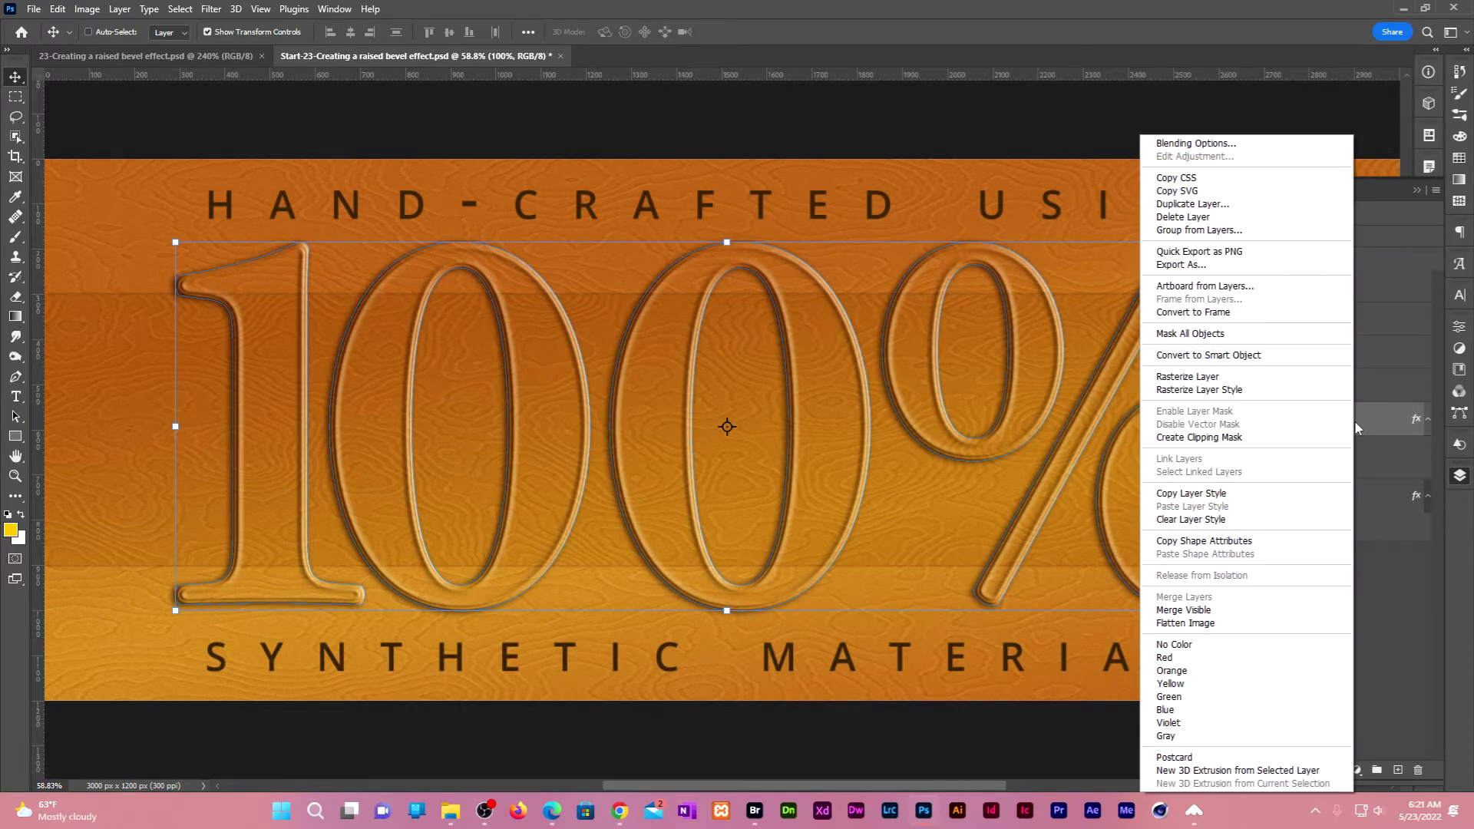
{"action": "left_click", "coordinate": [1232, 204]}
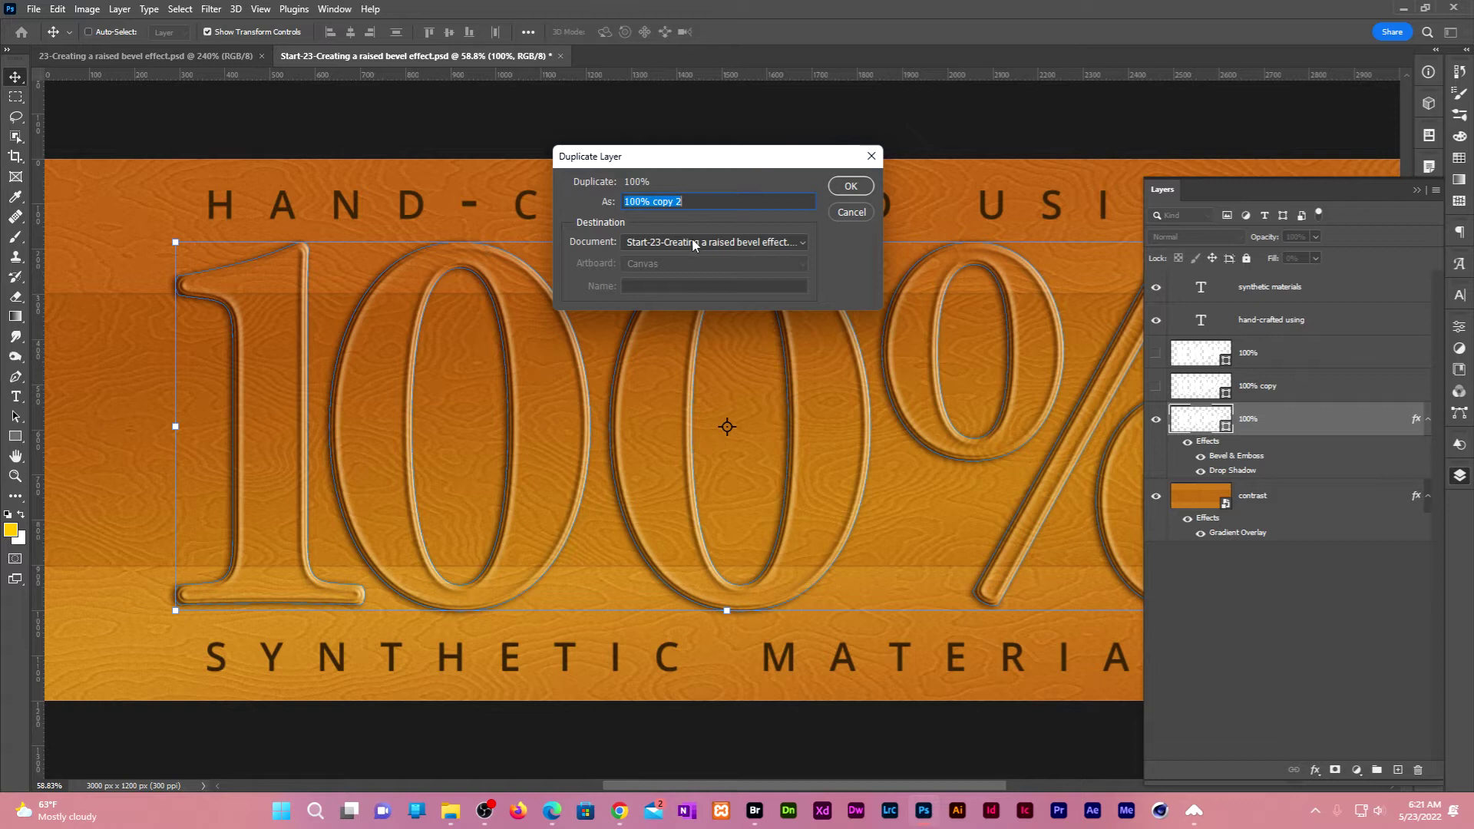
{"action": "left_click", "coordinate": [693, 244]}
{"action": "left_click", "coordinate": [681, 284]}
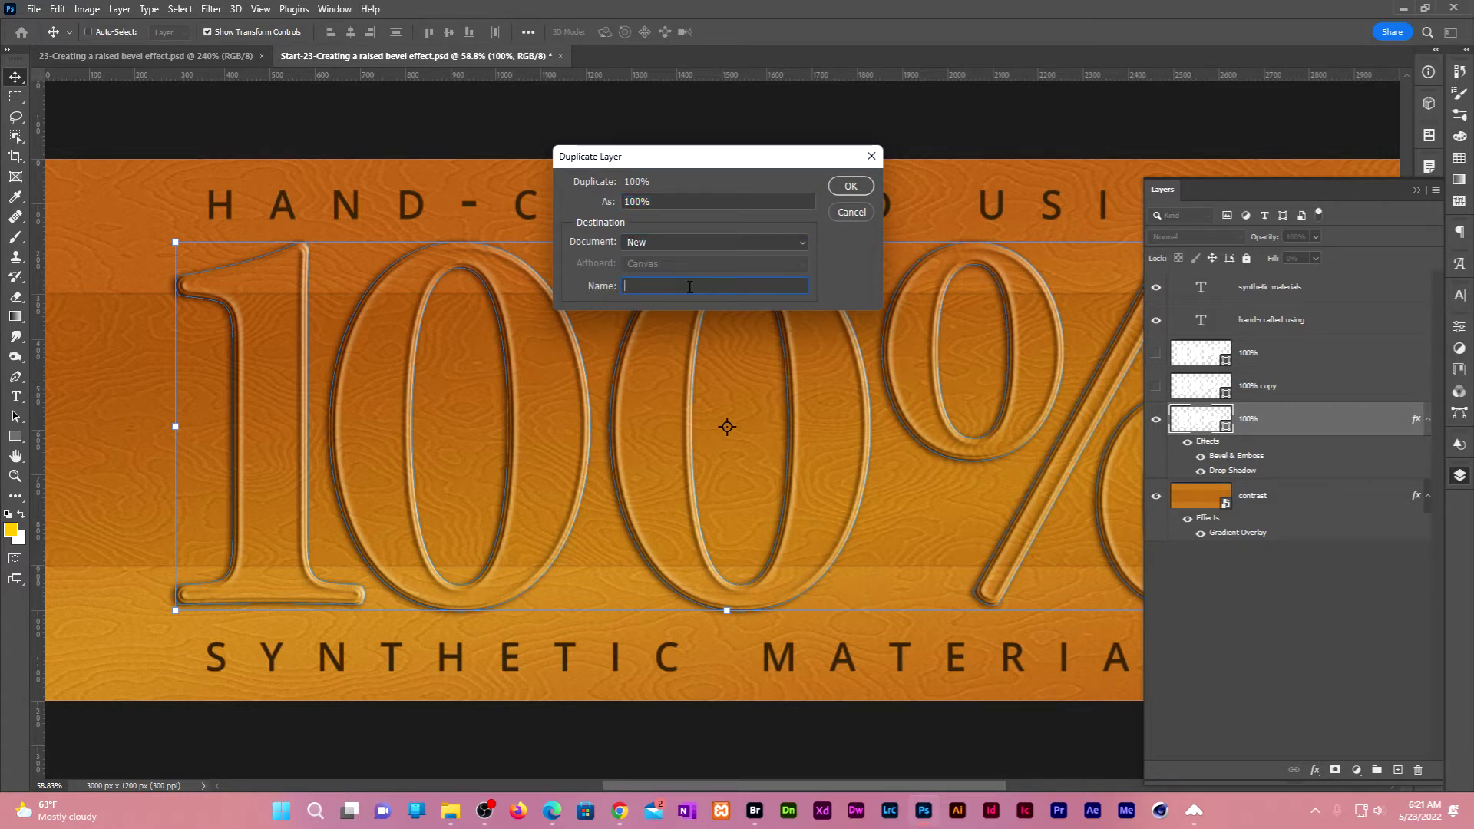
{"action": "type", "text": "wood displace"}
{"action": "left_click", "coordinate": [850, 187]}
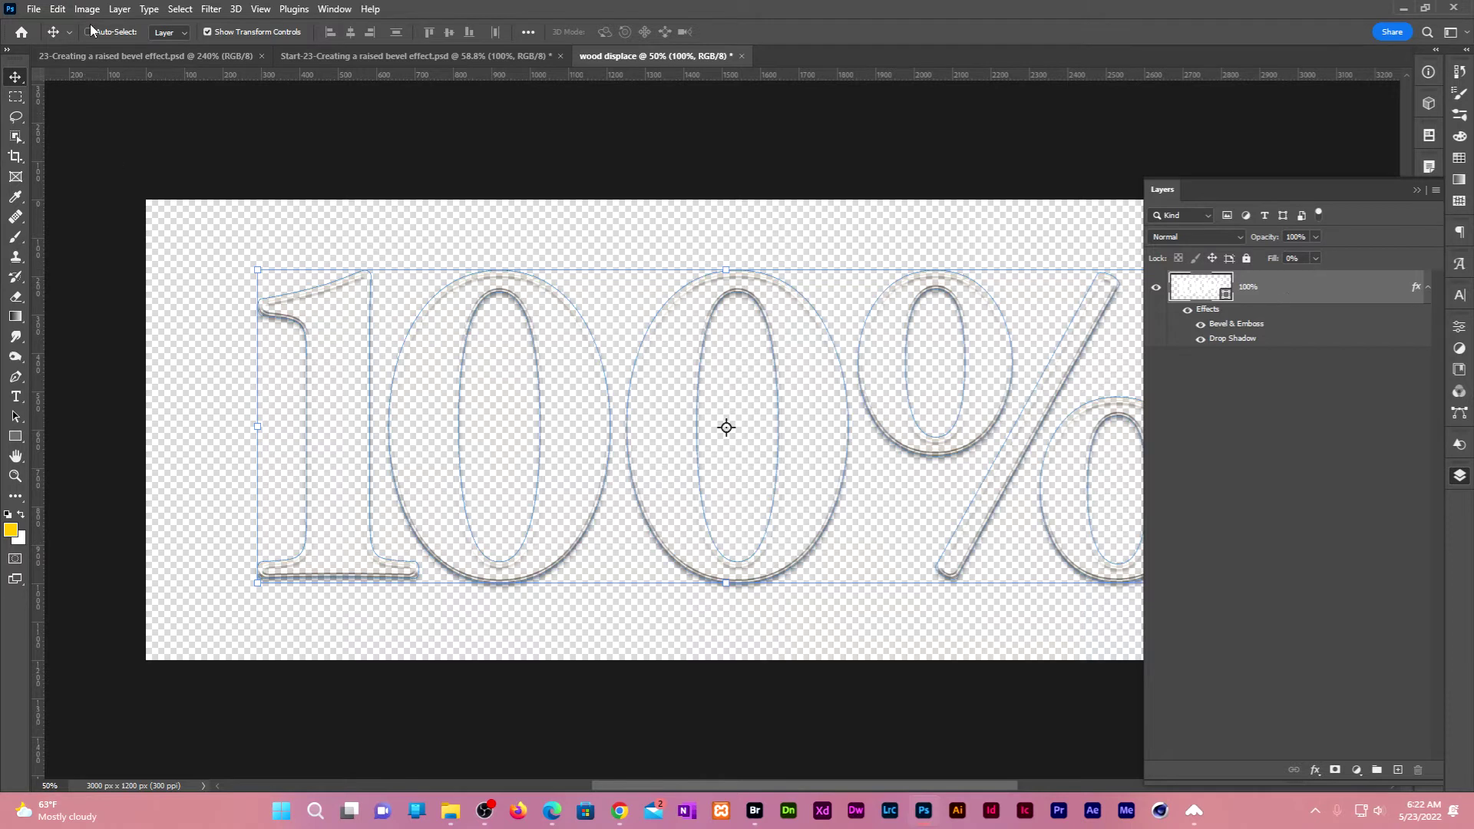
- Clear all layer effects from the copied 100% layer
{"action": "left_click", "coordinate": [120, 9]}
{"action": "mouse_move", "coordinate": [204, 167]}
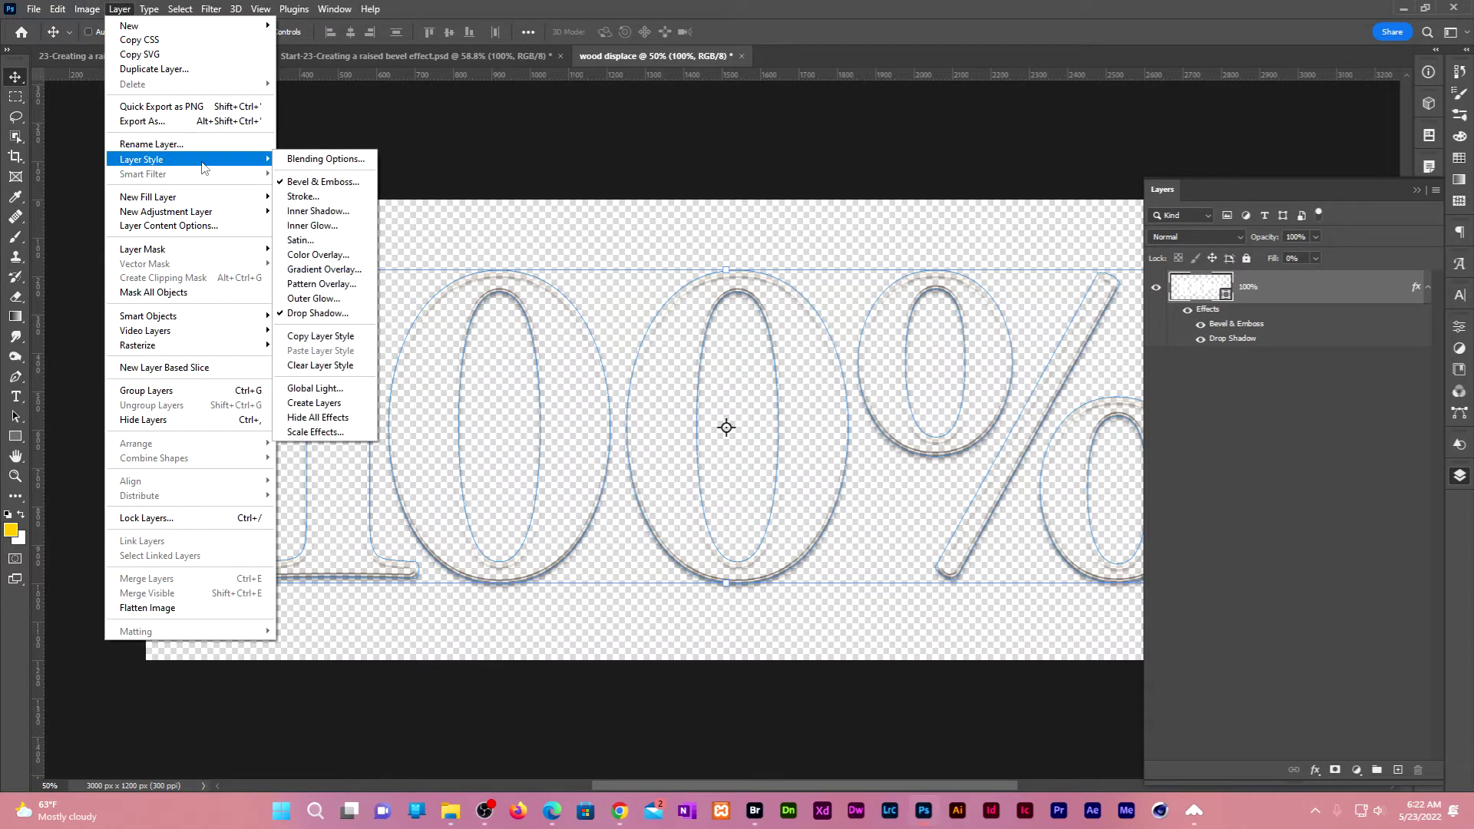
{"action": "left_click", "coordinate": [338, 368]}
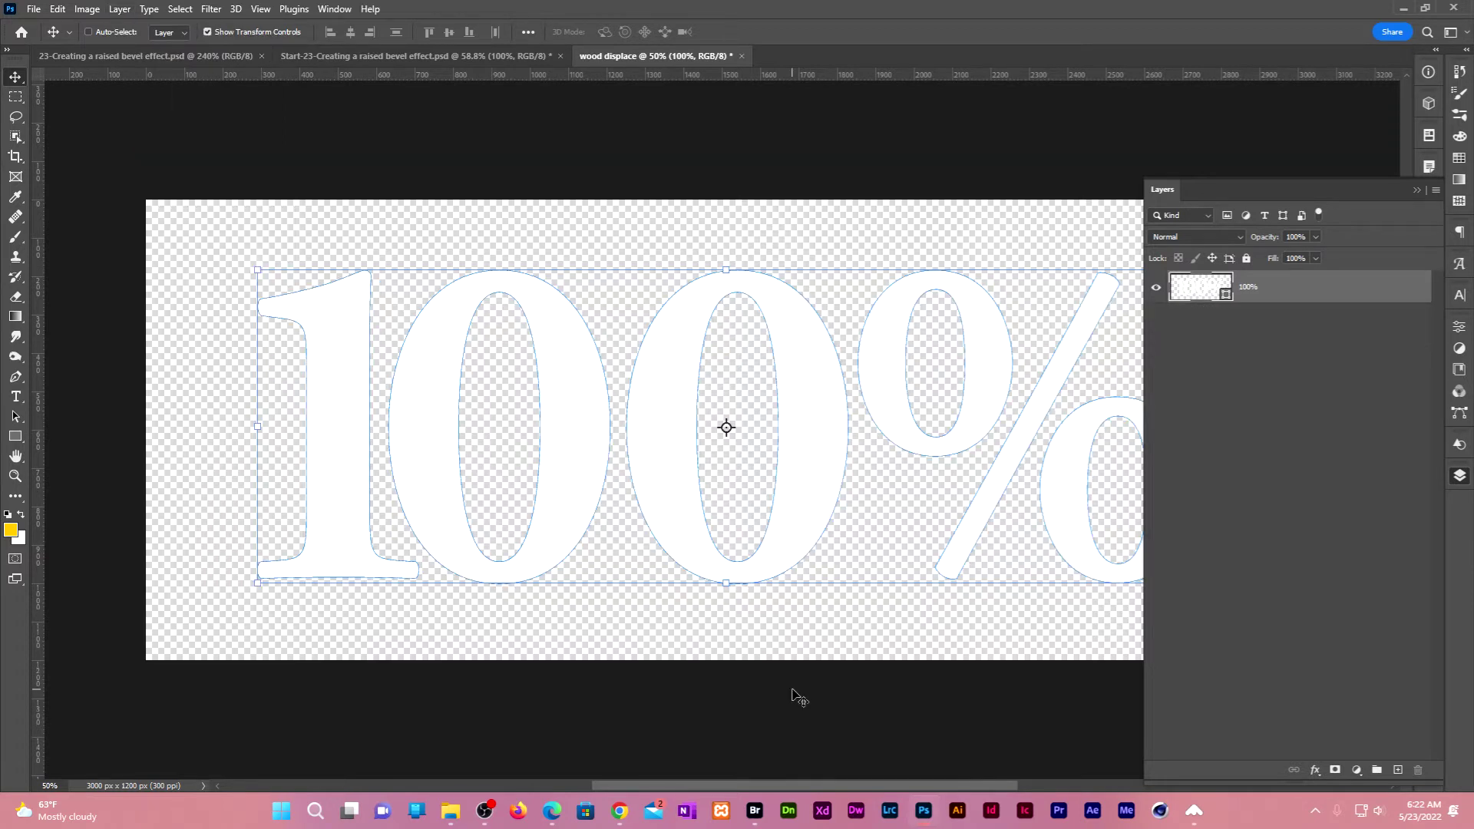
- Add Layer 1 beneath the 100% text and fill it with default black
{"action": "key", "text": "d"}
{"action": "key", "text": "ctrl"}
{"action": "left_click", "coordinate": [1398, 771], "text": "ctrl"}
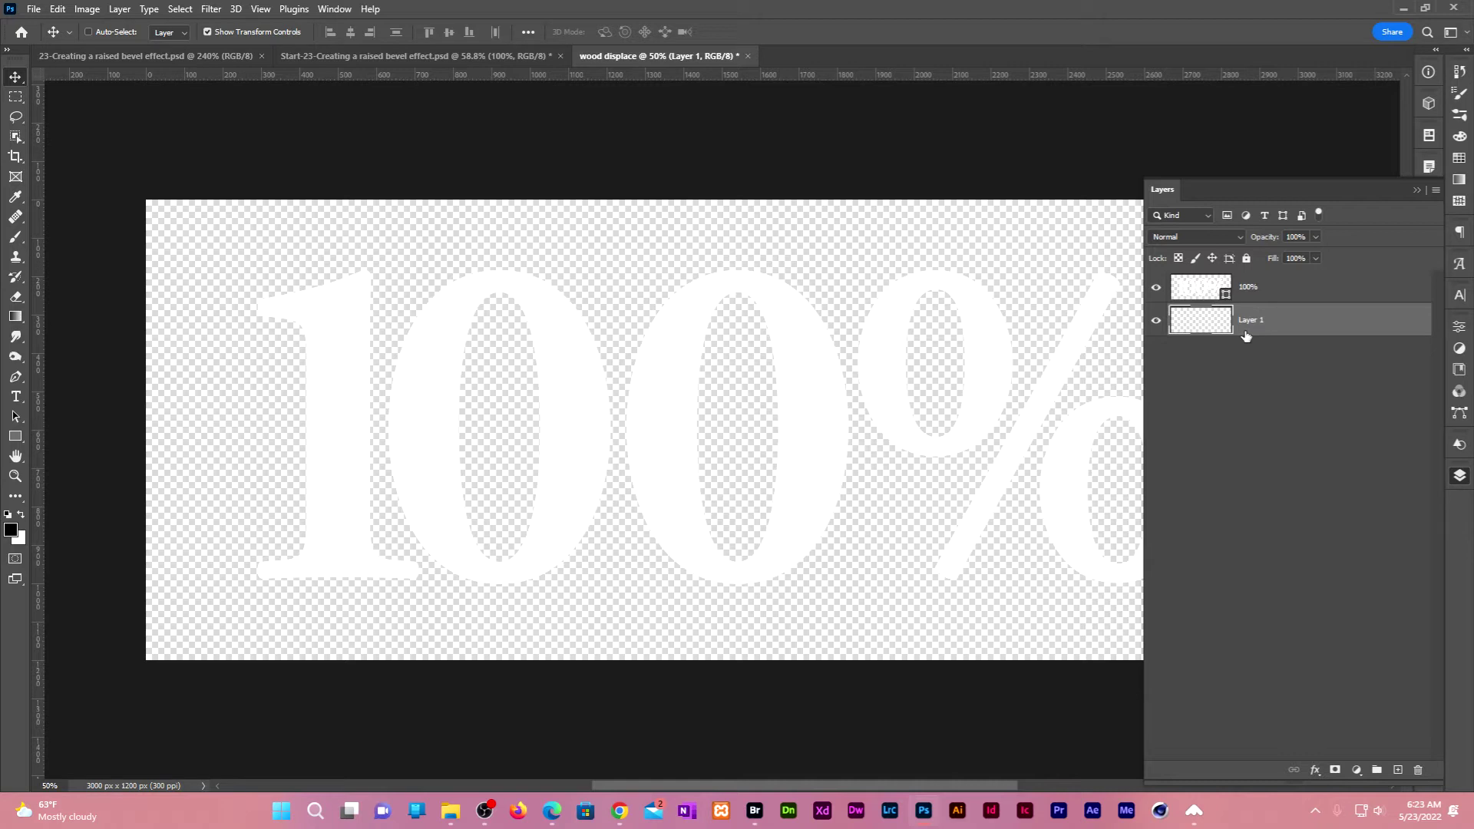
{"action": "key", "text": "alt+BackSpace"}
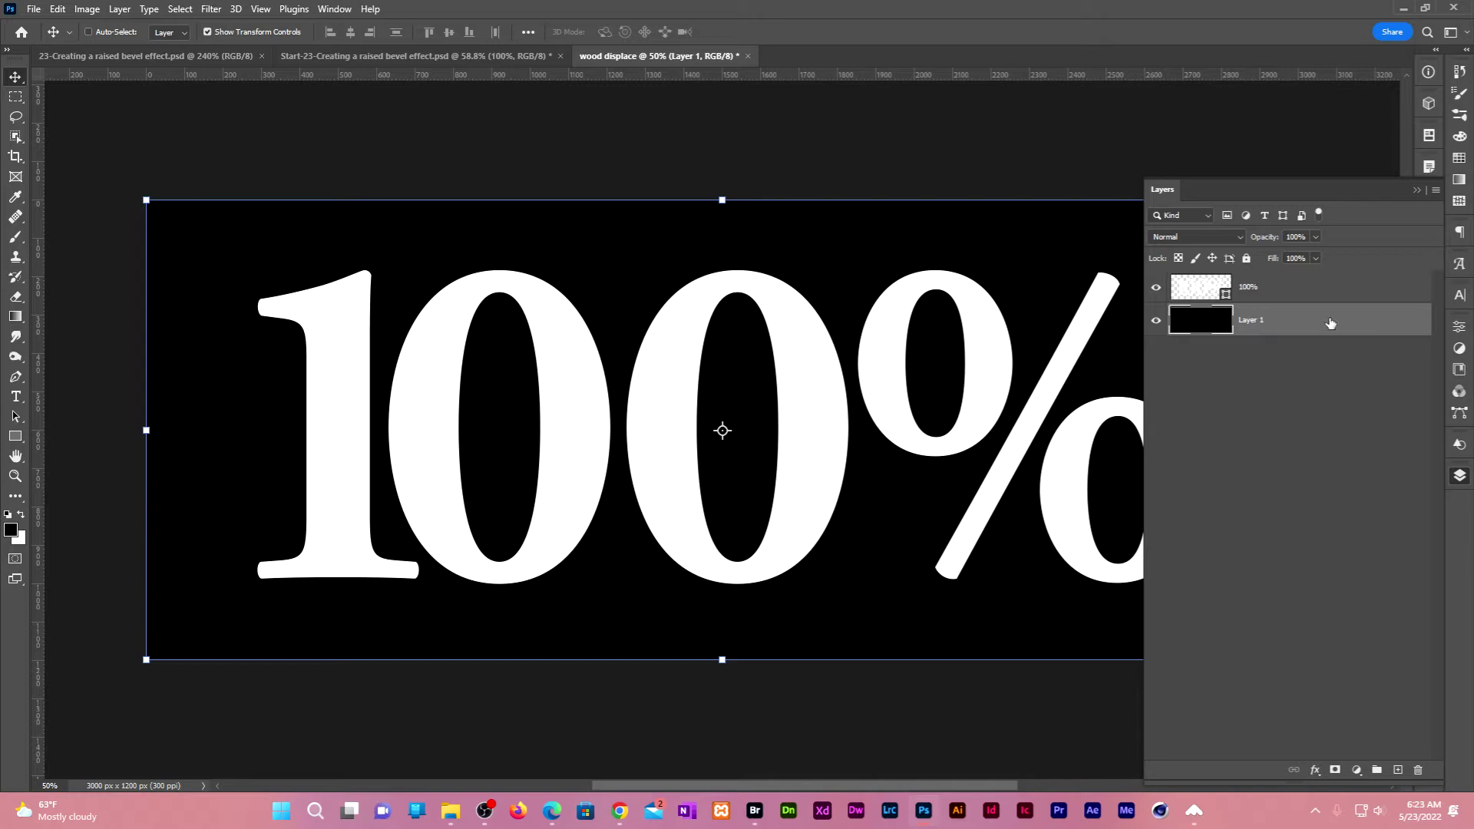
- Duplicate the 100% text layer and hide the resulting '100% copy'
{"action": "left_click", "coordinate": [1314, 394]}
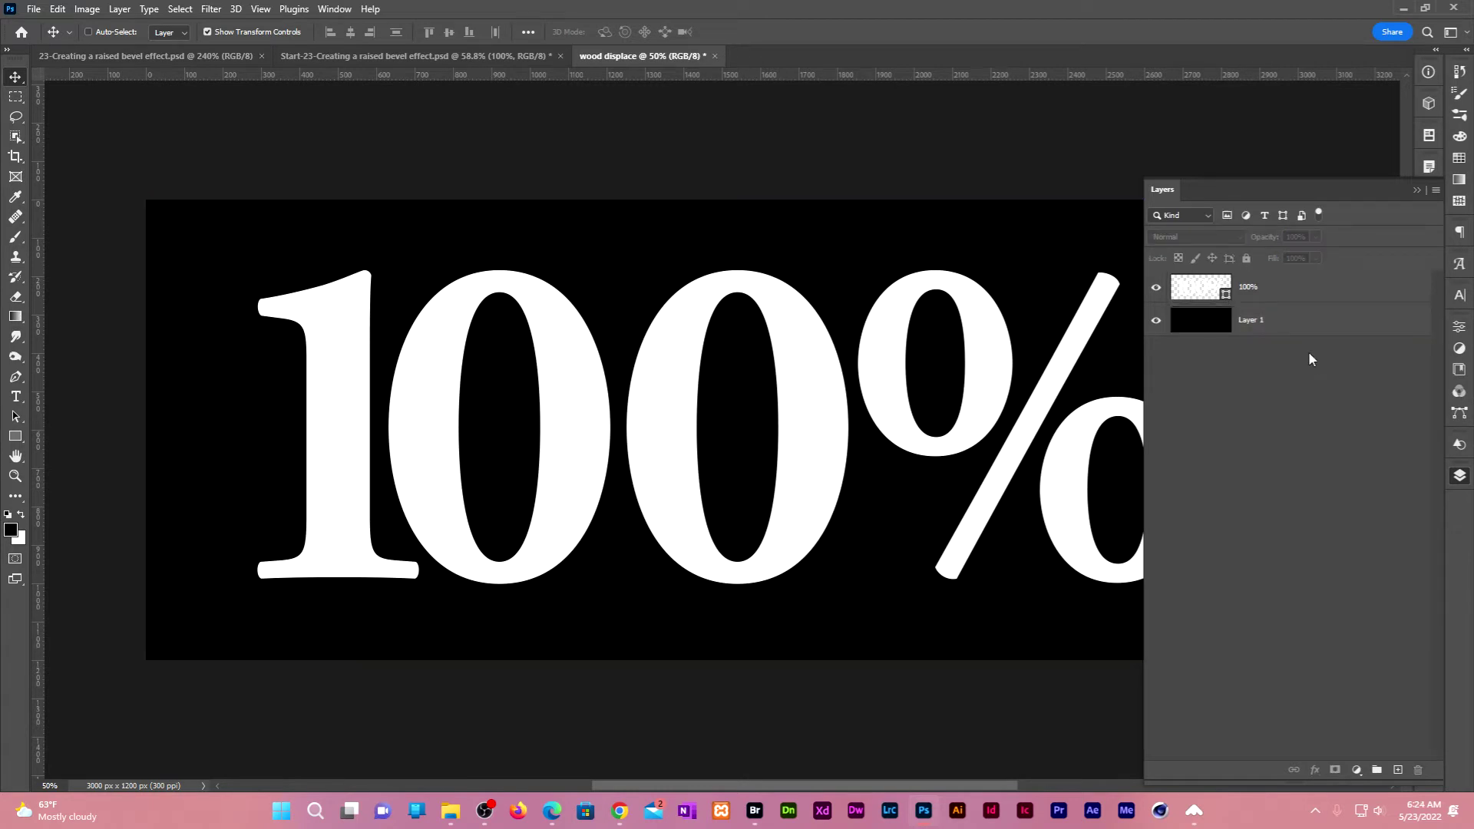
{"action": "left_click", "coordinate": [1322, 292]}
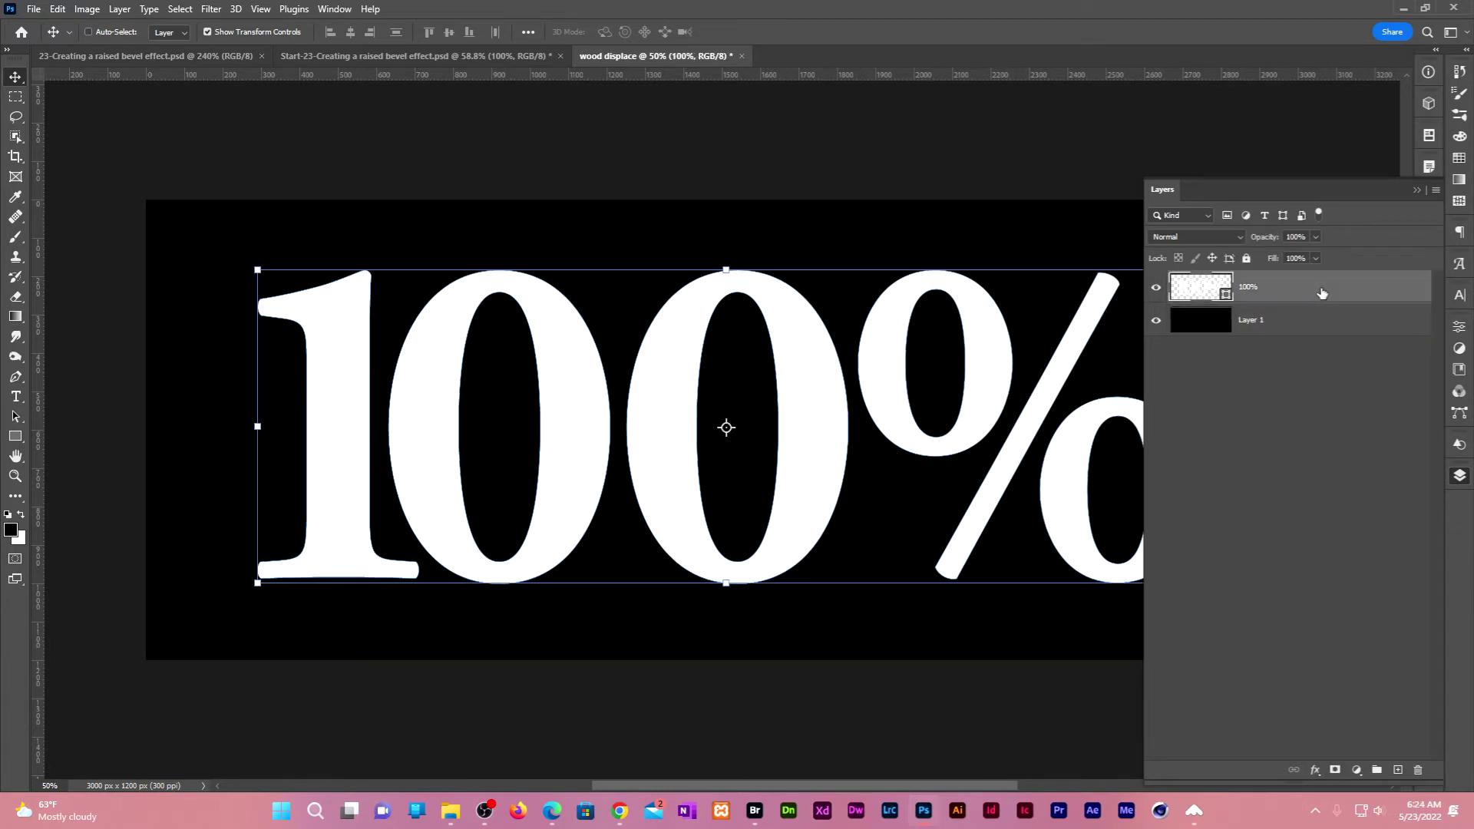
{"action": "right_click", "coordinate": [1381, 291]}
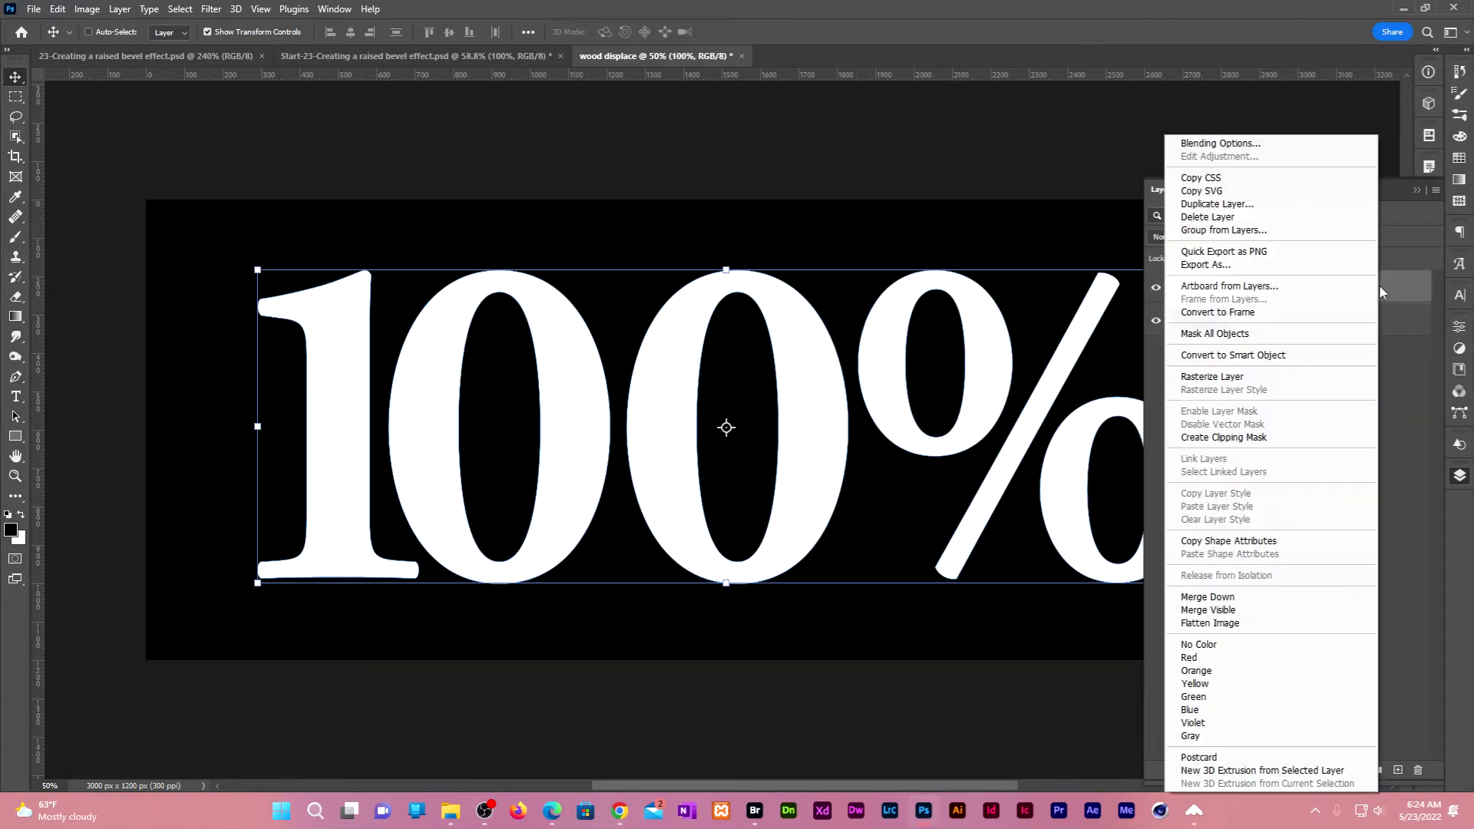
{"action": "left_click", "coordinate": [1323, 212]}
{"action": "key", "text": "Return"}
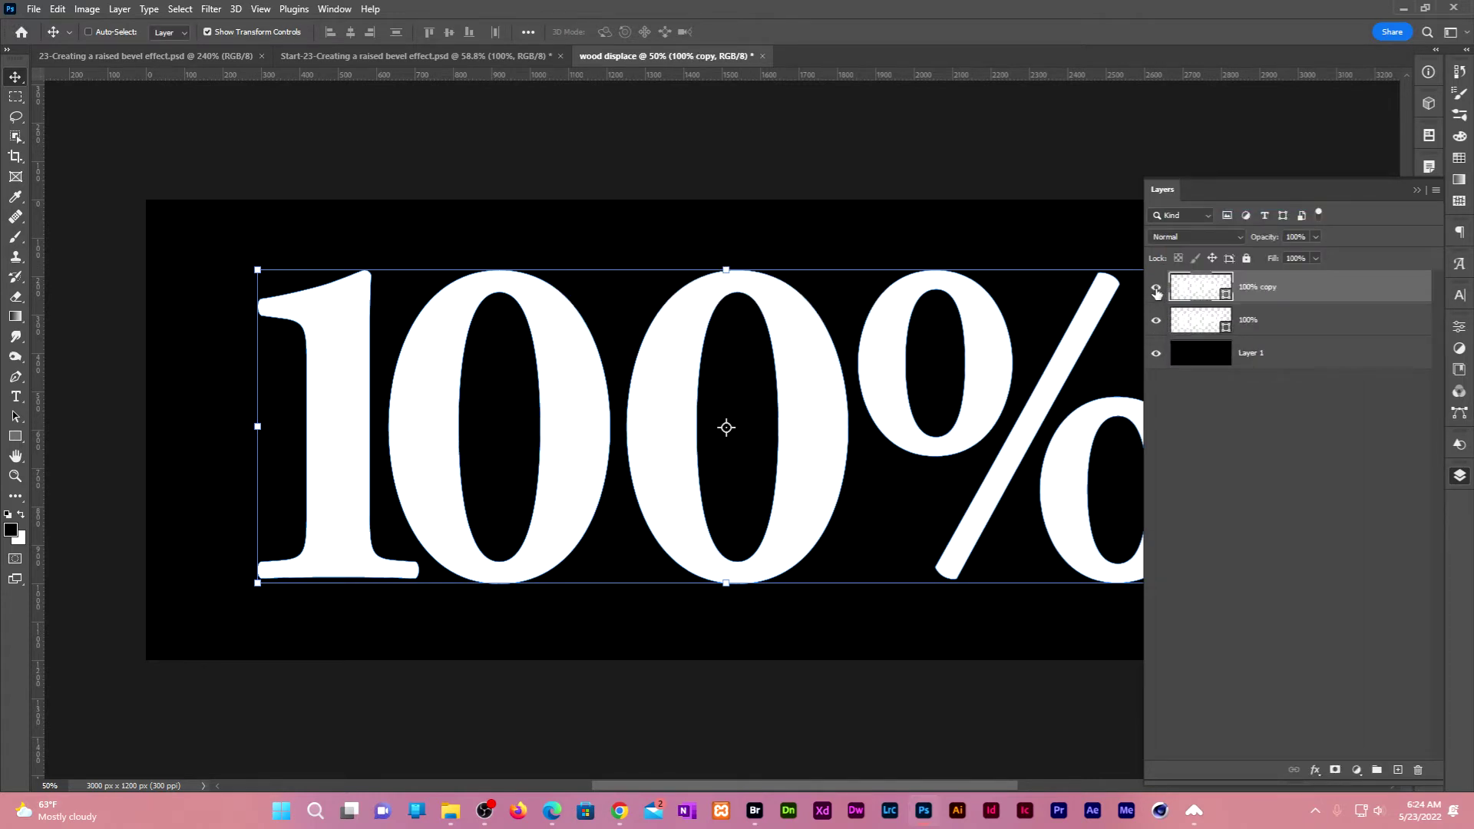
{"action": "left_click", "coordinate": [1157, 288]}
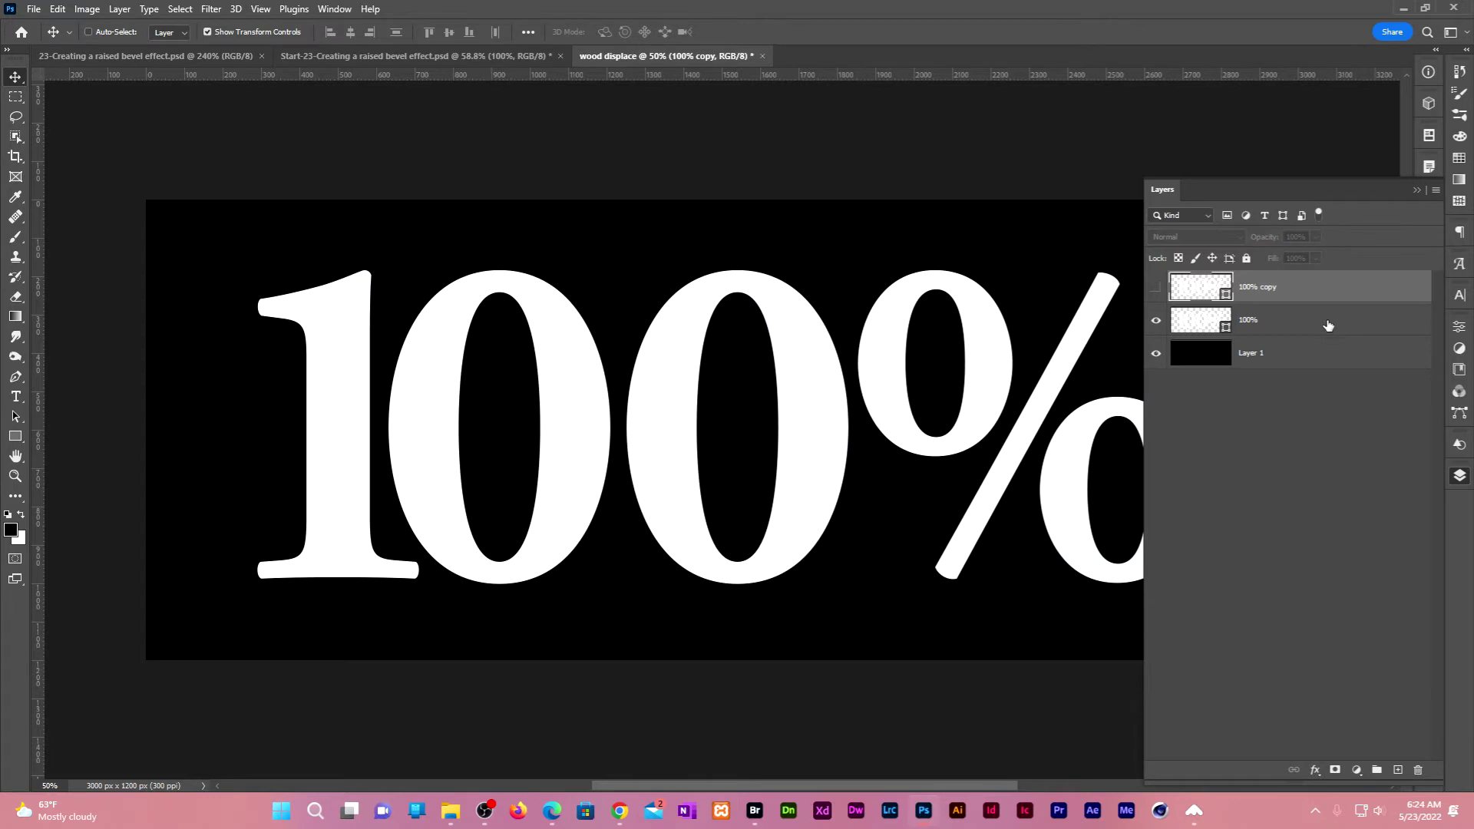
- Convert the 100% layer and black Layer 1 together into one smart object
{"action": "left_click", "coordinate": [1329, 326]}
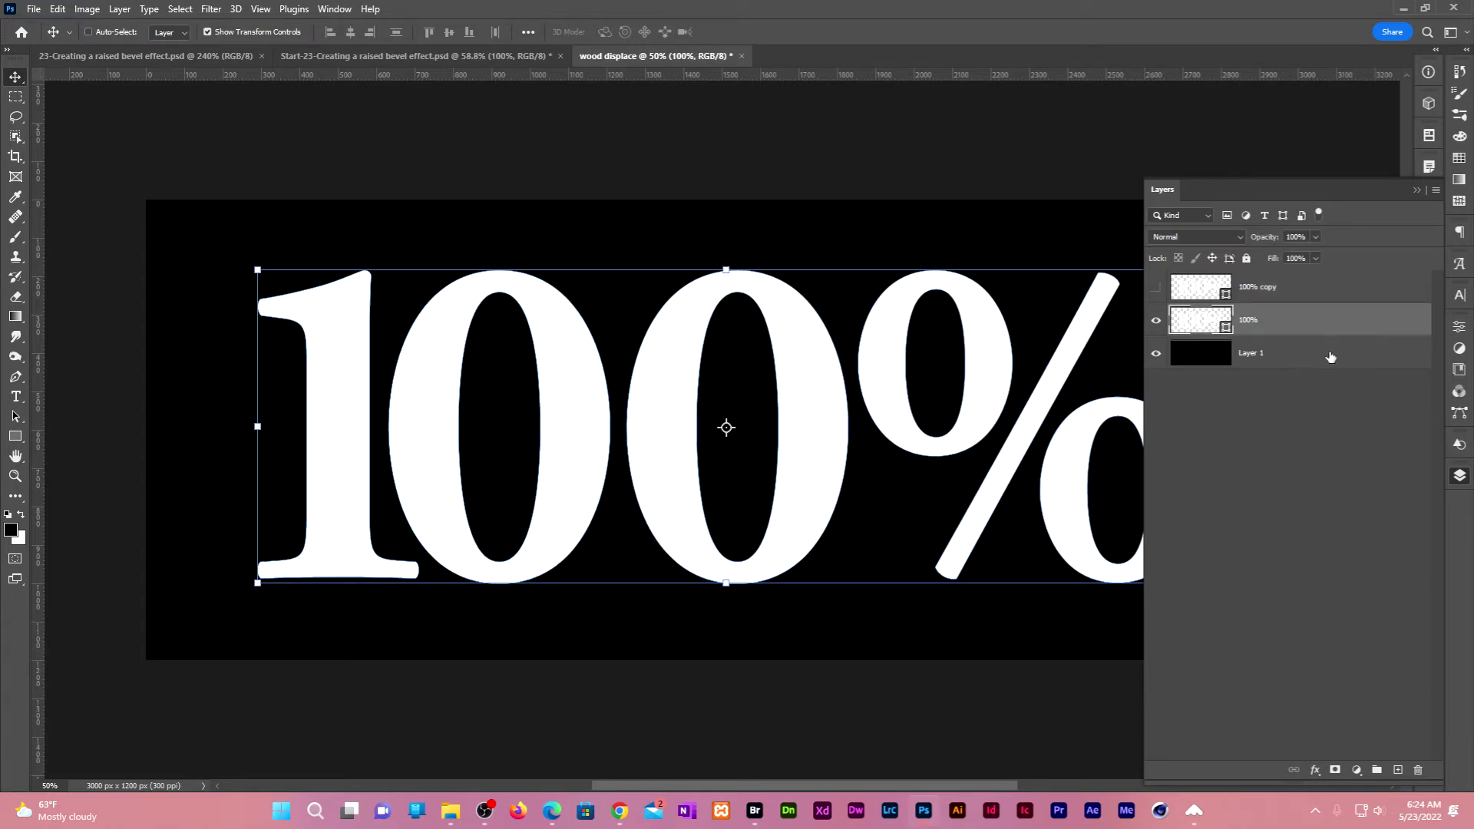
{"action": "left_click", "coordinate": [1331, 358], "text": "shift"}
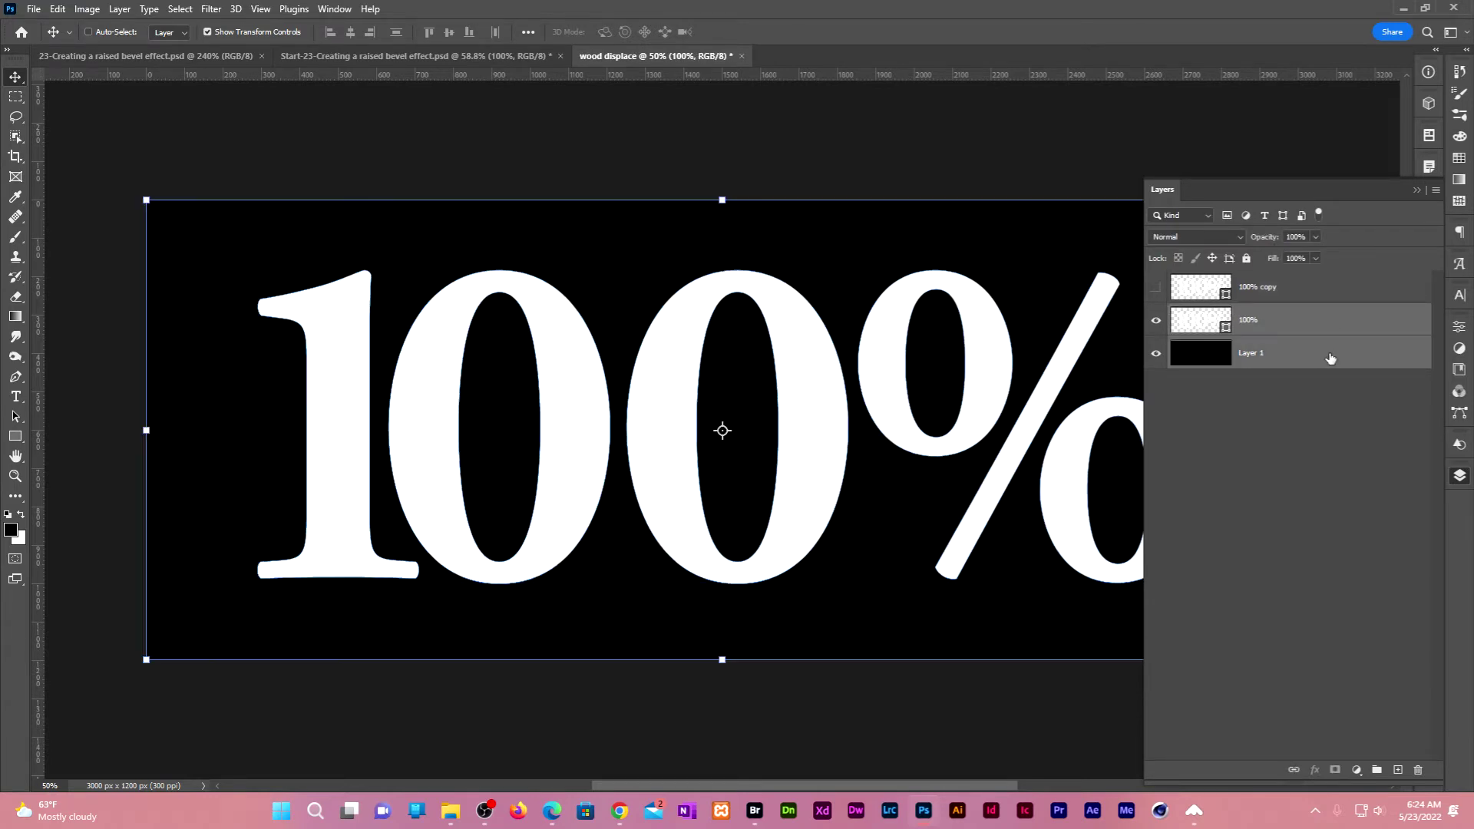
{"action": "right_click", "coordinate": [1382, 355]}
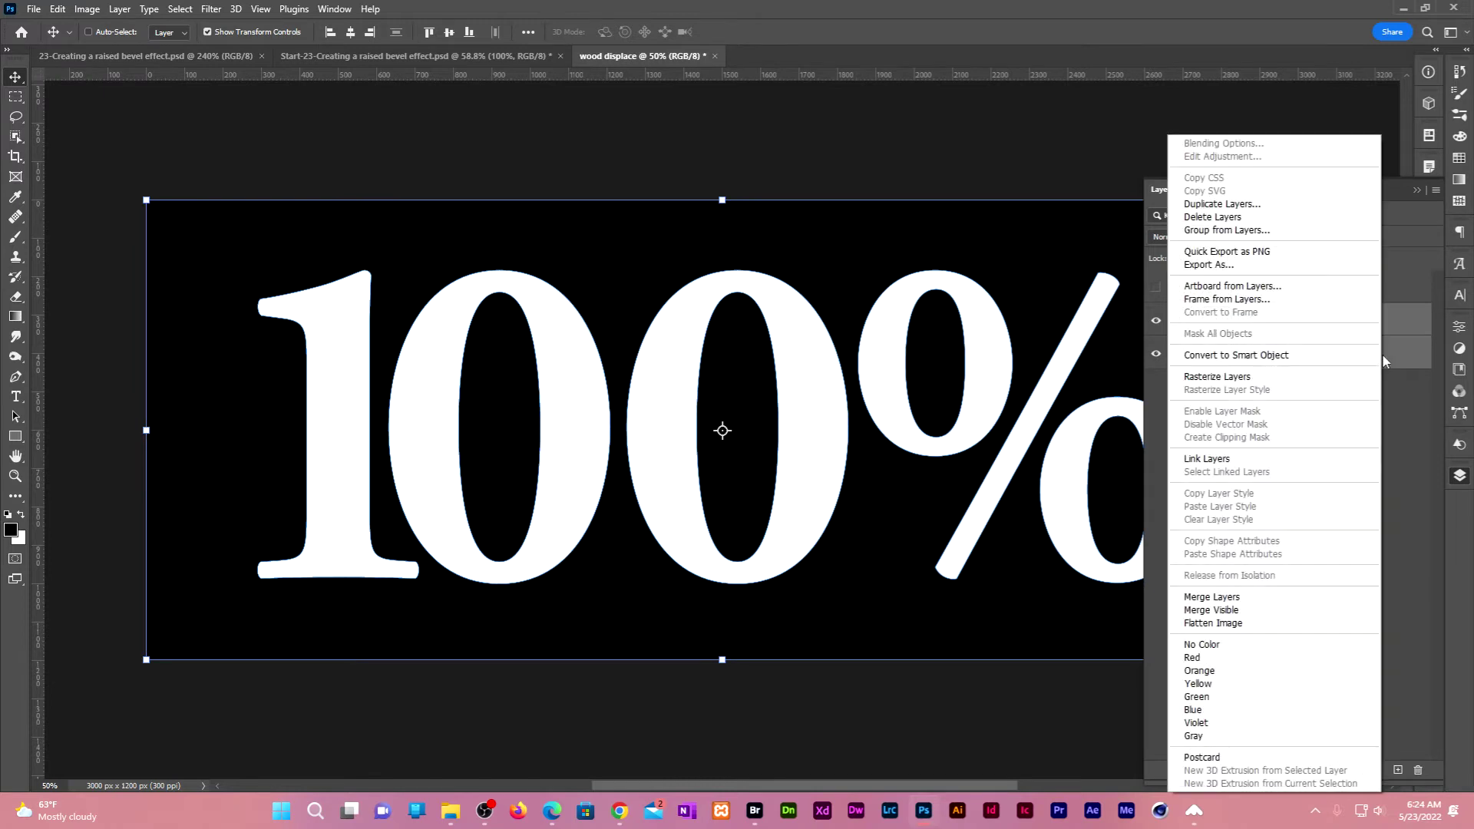
{"action": "left_click", "coordinate": [1289, 360]}
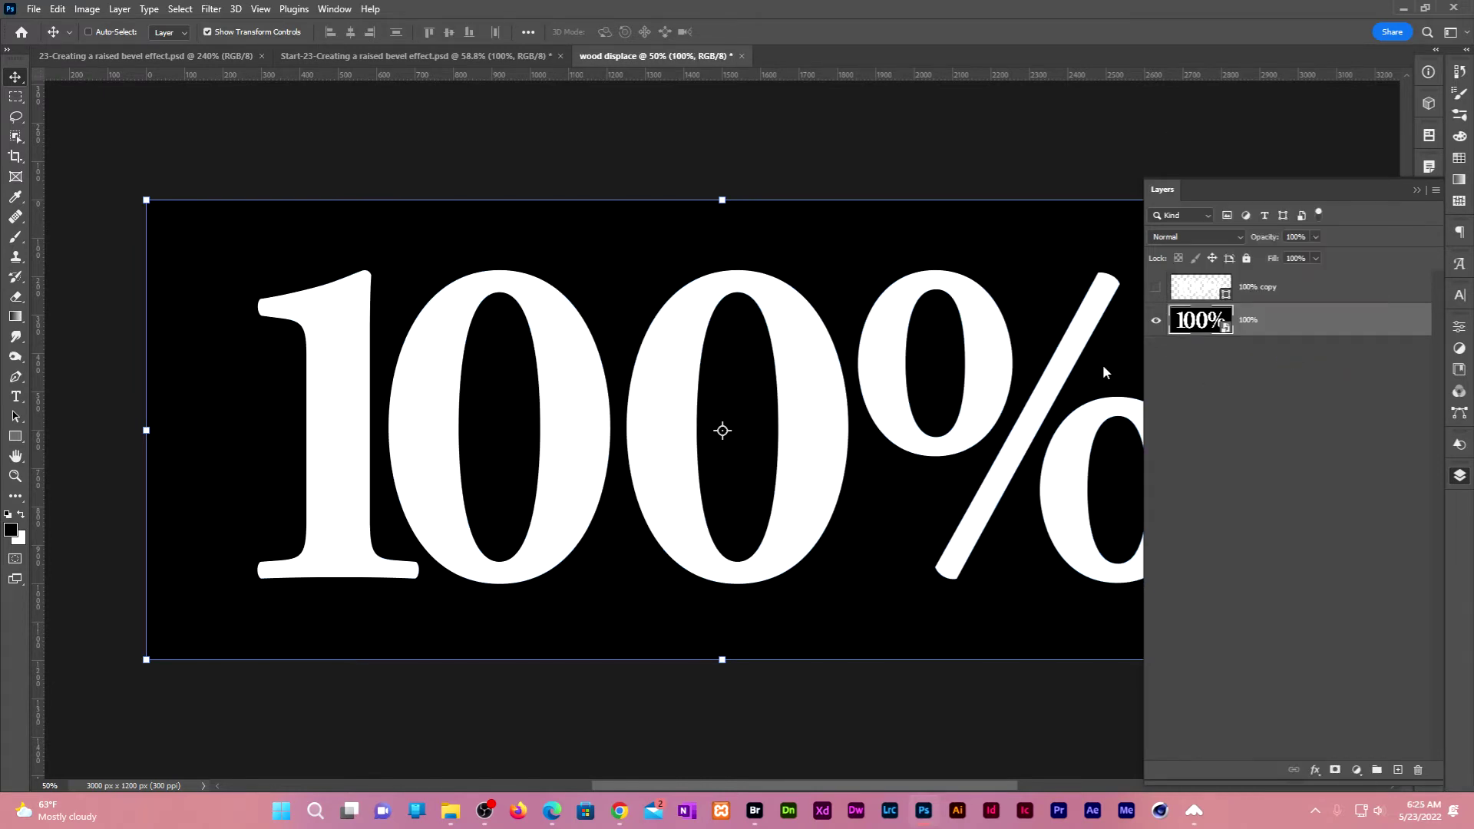
- Apply a Gaussian Blur of 10 pixels radius to the 100% smart object
{"action": "left_click", "coordinate": [211, 9]}
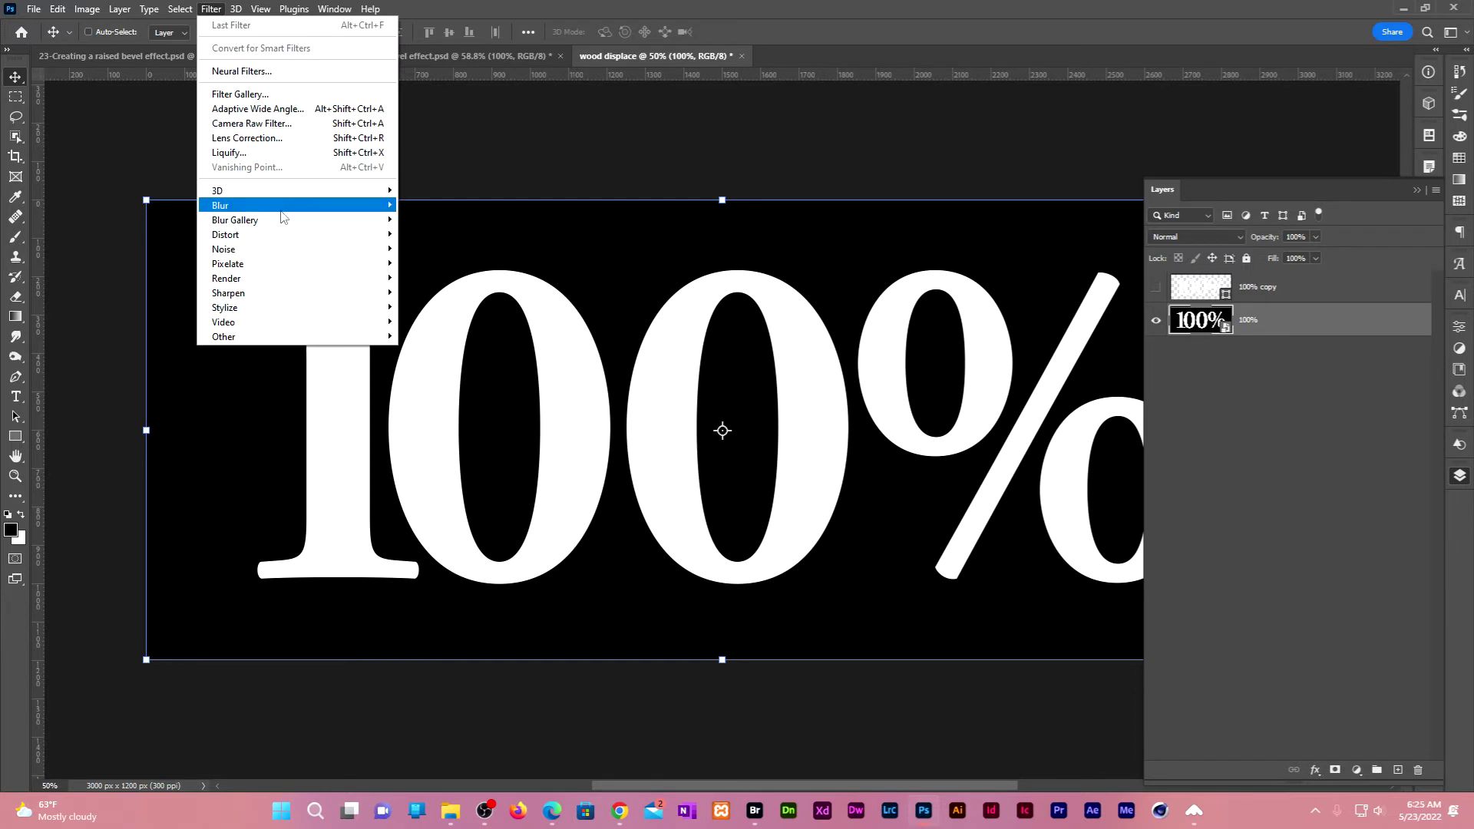
{"action": "mouse_move", "coordinate": [291, 216]}
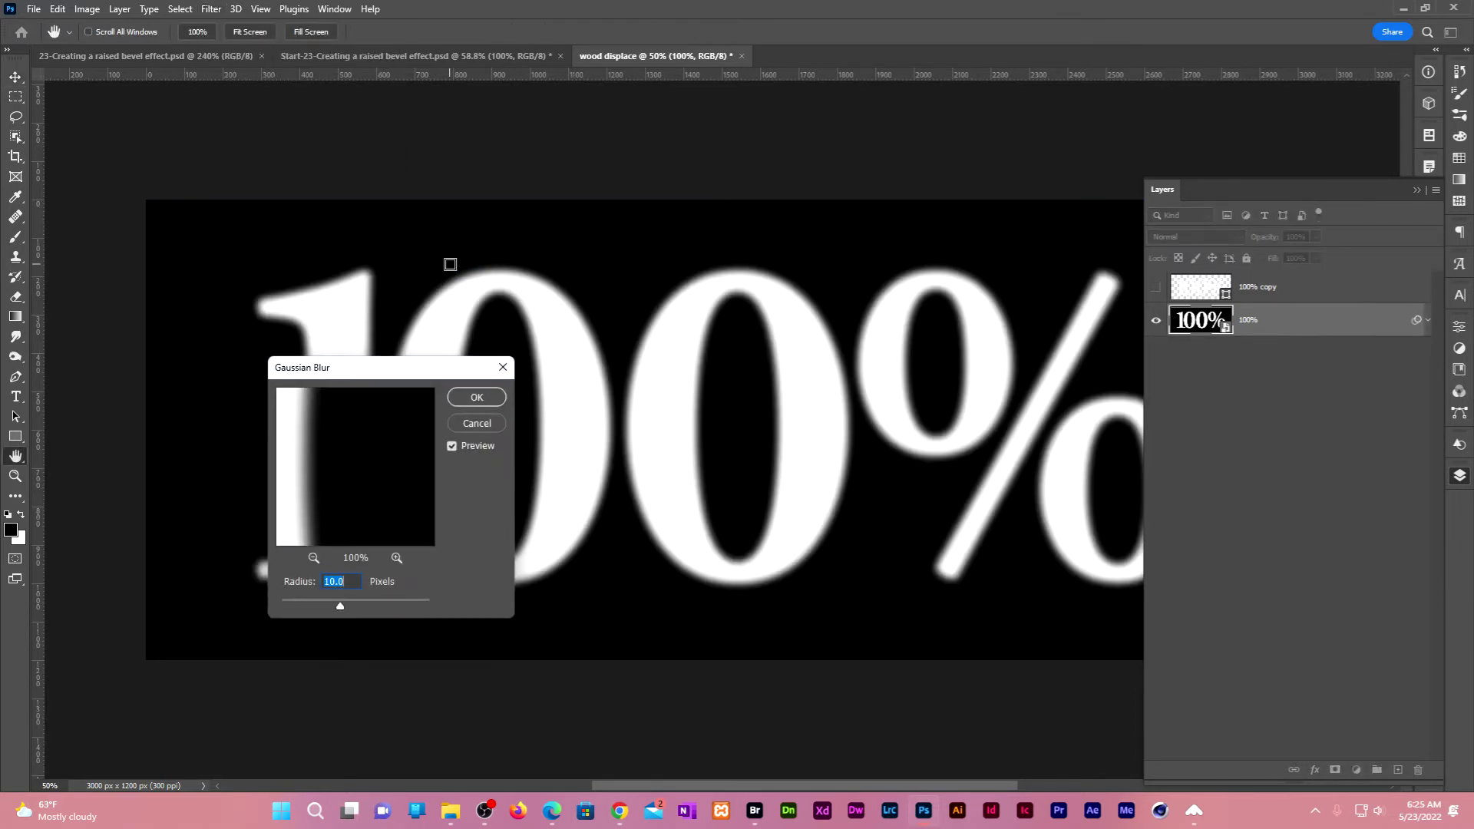
{"action": "left_click_drag", "start_coordinate": [386, 373], "coordinate": [265, 136]}
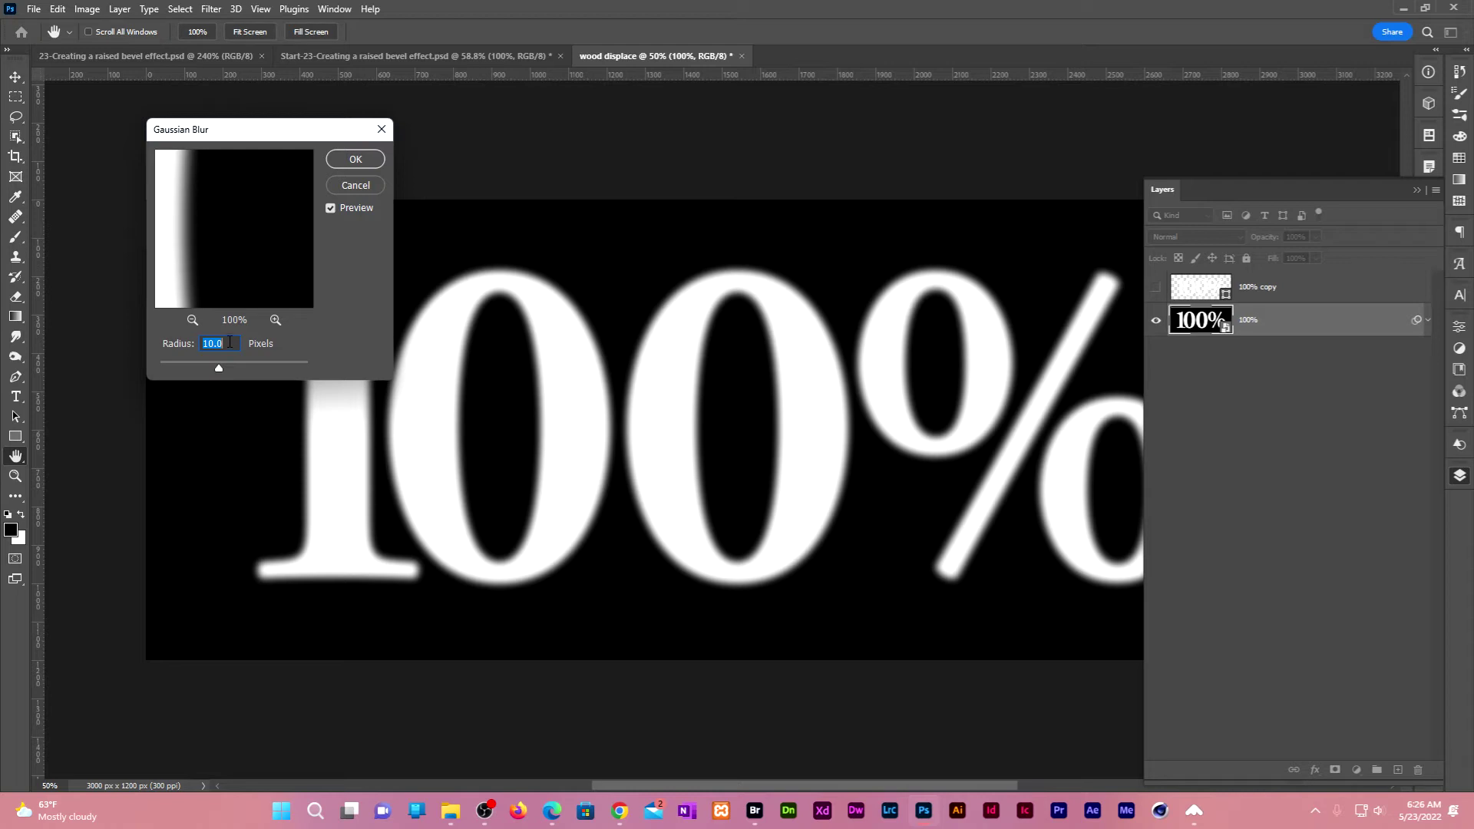
{"action": "left_click", "coordinate": [344, 161]}
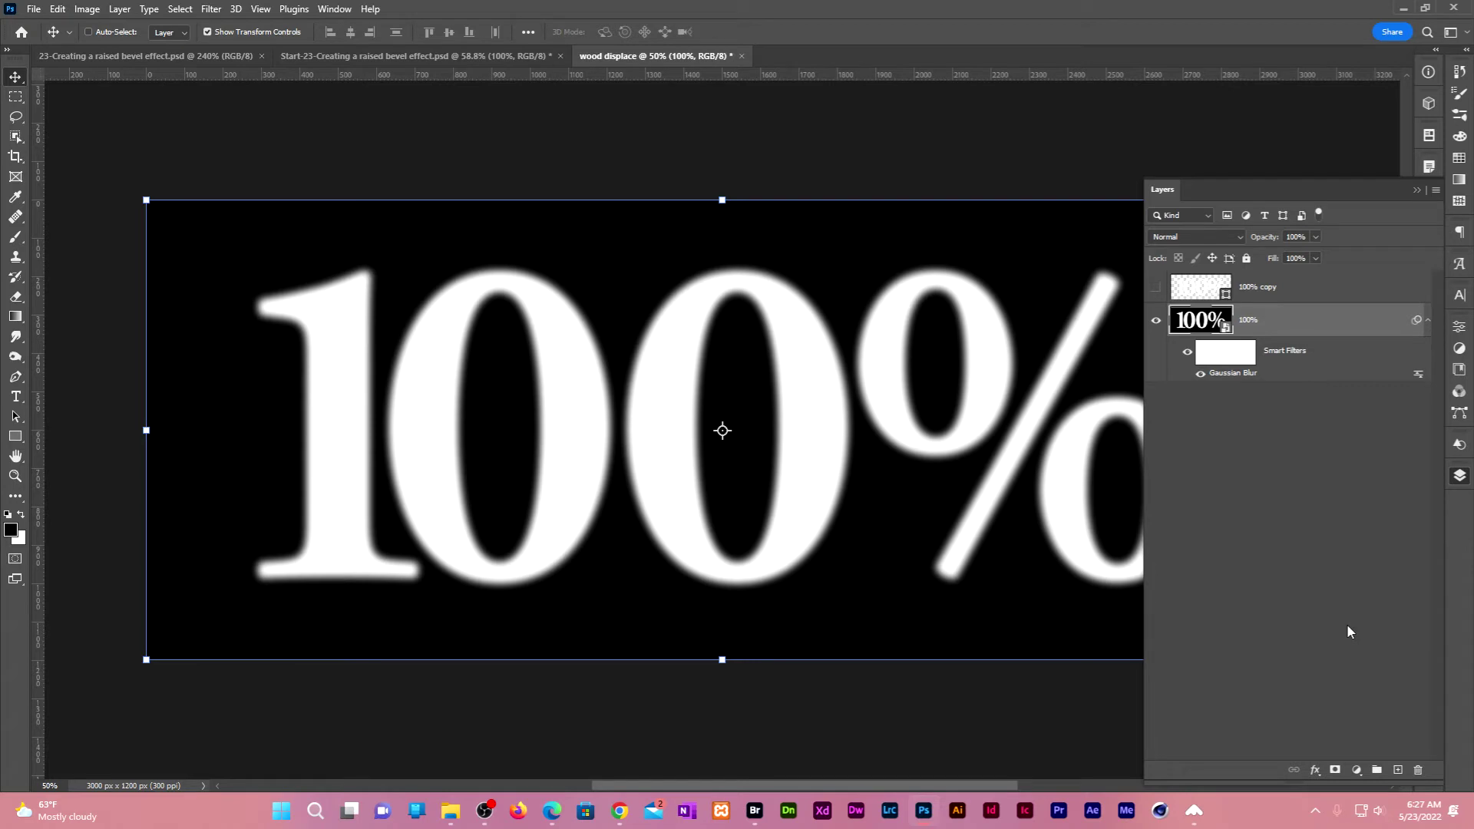
- Add a Levels adjustment with input black and output black both set to 128
{"action": "left_click", "coordinate": [1357, 769]}
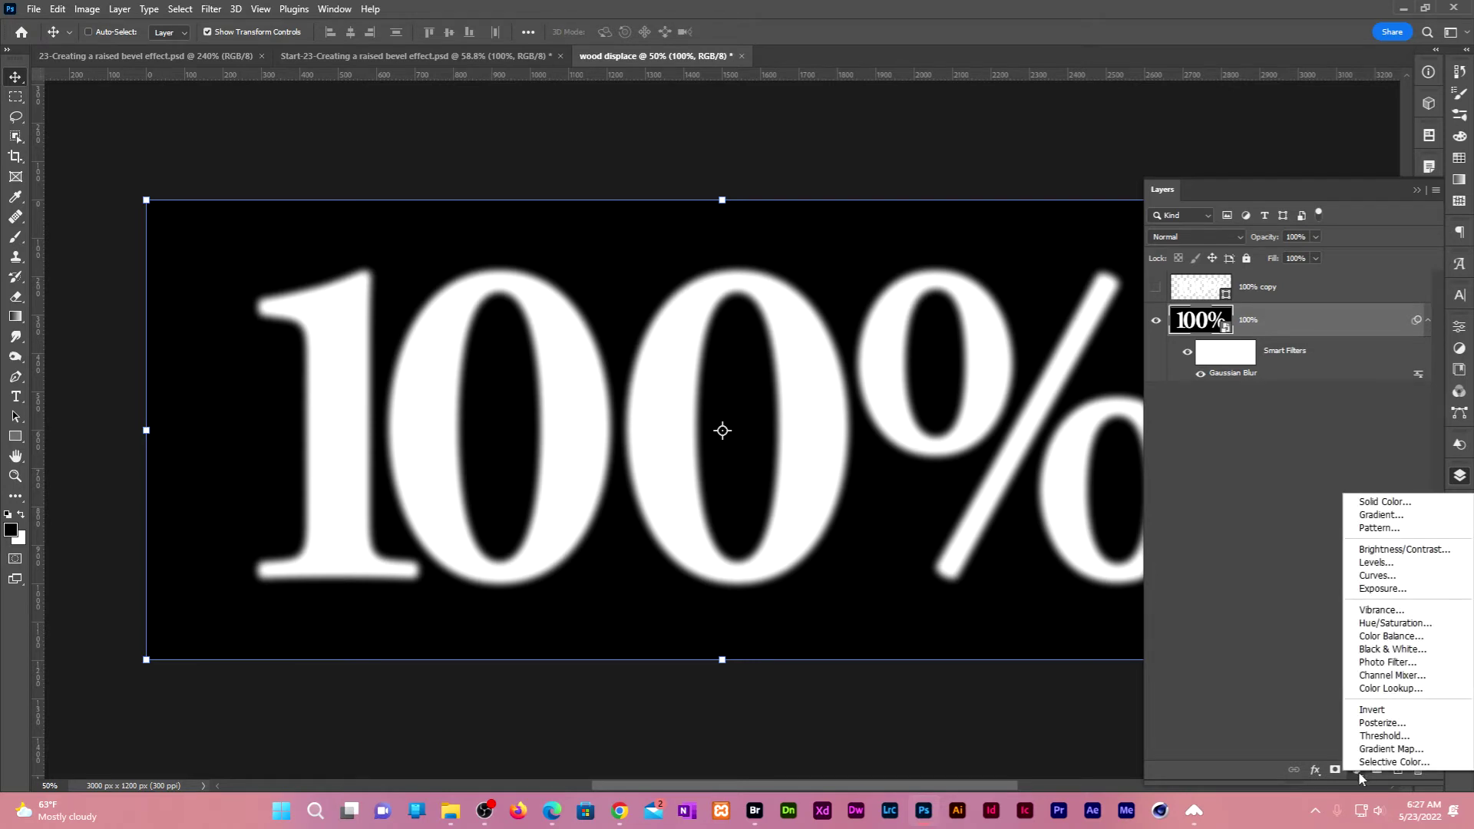
{"action": "left_click", "coordinate": [1425, 569]}
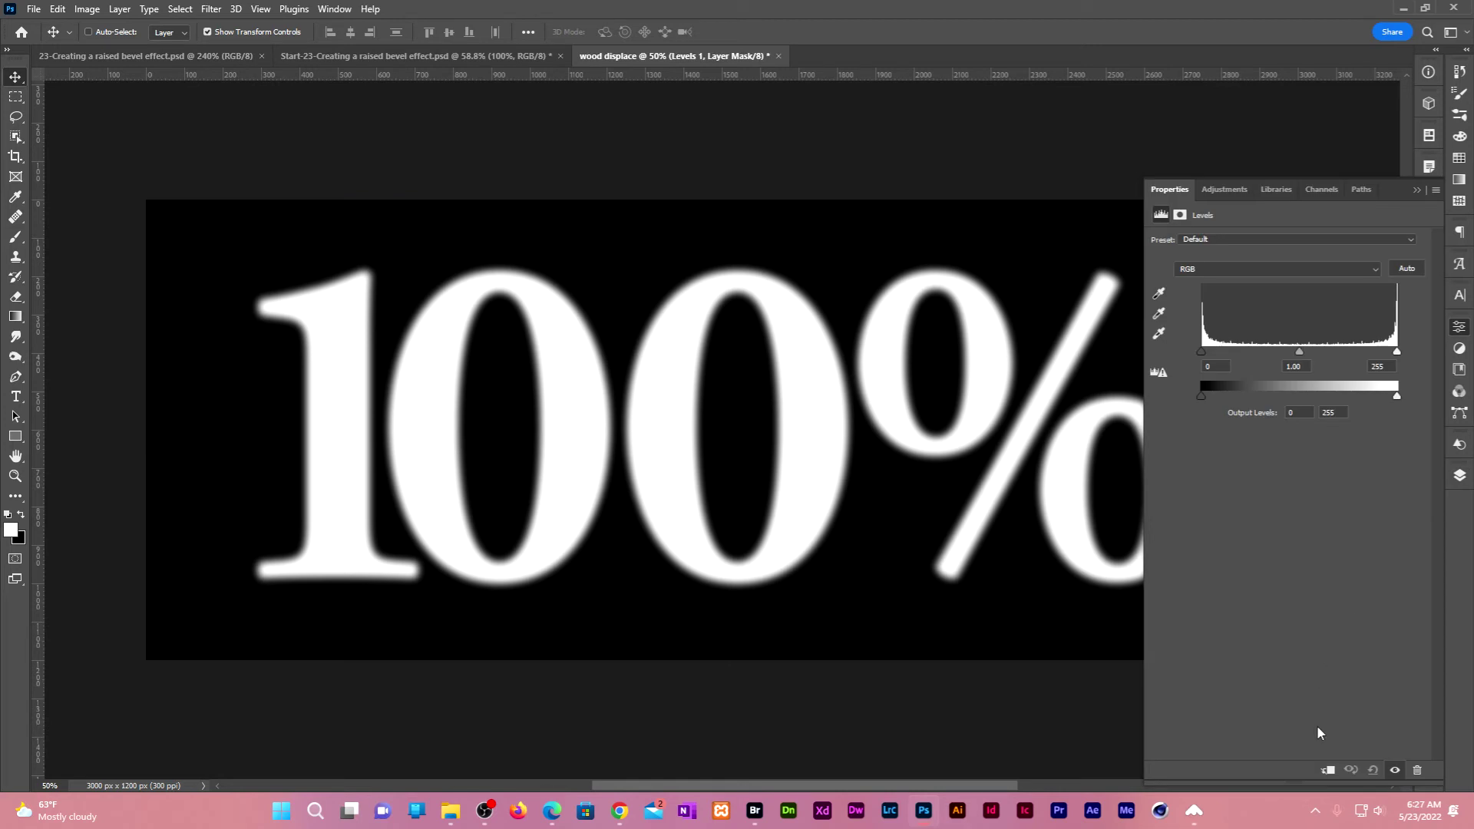
{"action": "double_click", "coordinate": [1215, 366]}
{"action": "type", "text": "128"}
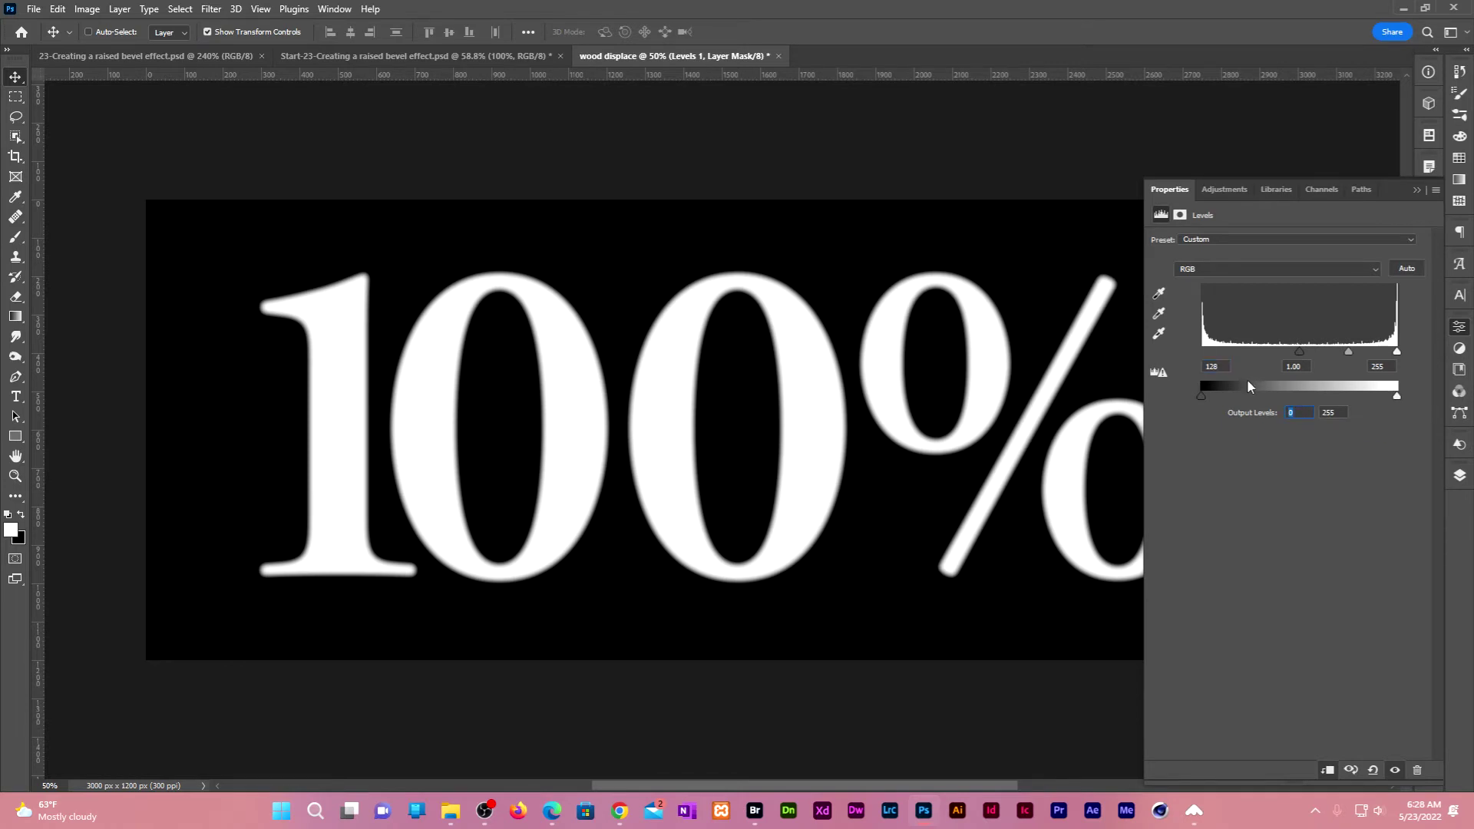
{"action": "type", "text": "128"}
{"action": "left_click", "coordinate": [1417, 190]}
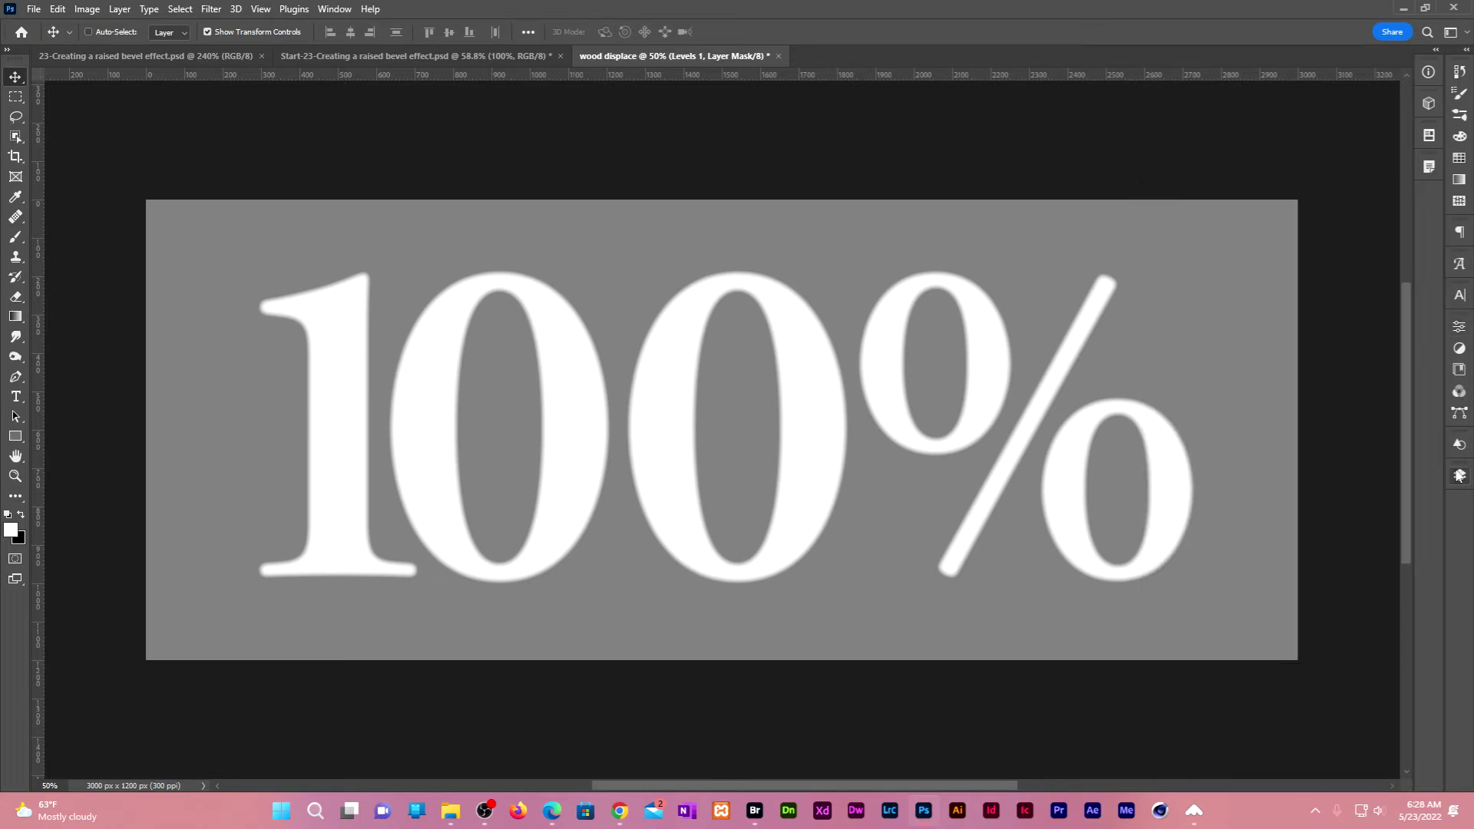
{"action": "left_click", "coordinate": [1460, 475]}
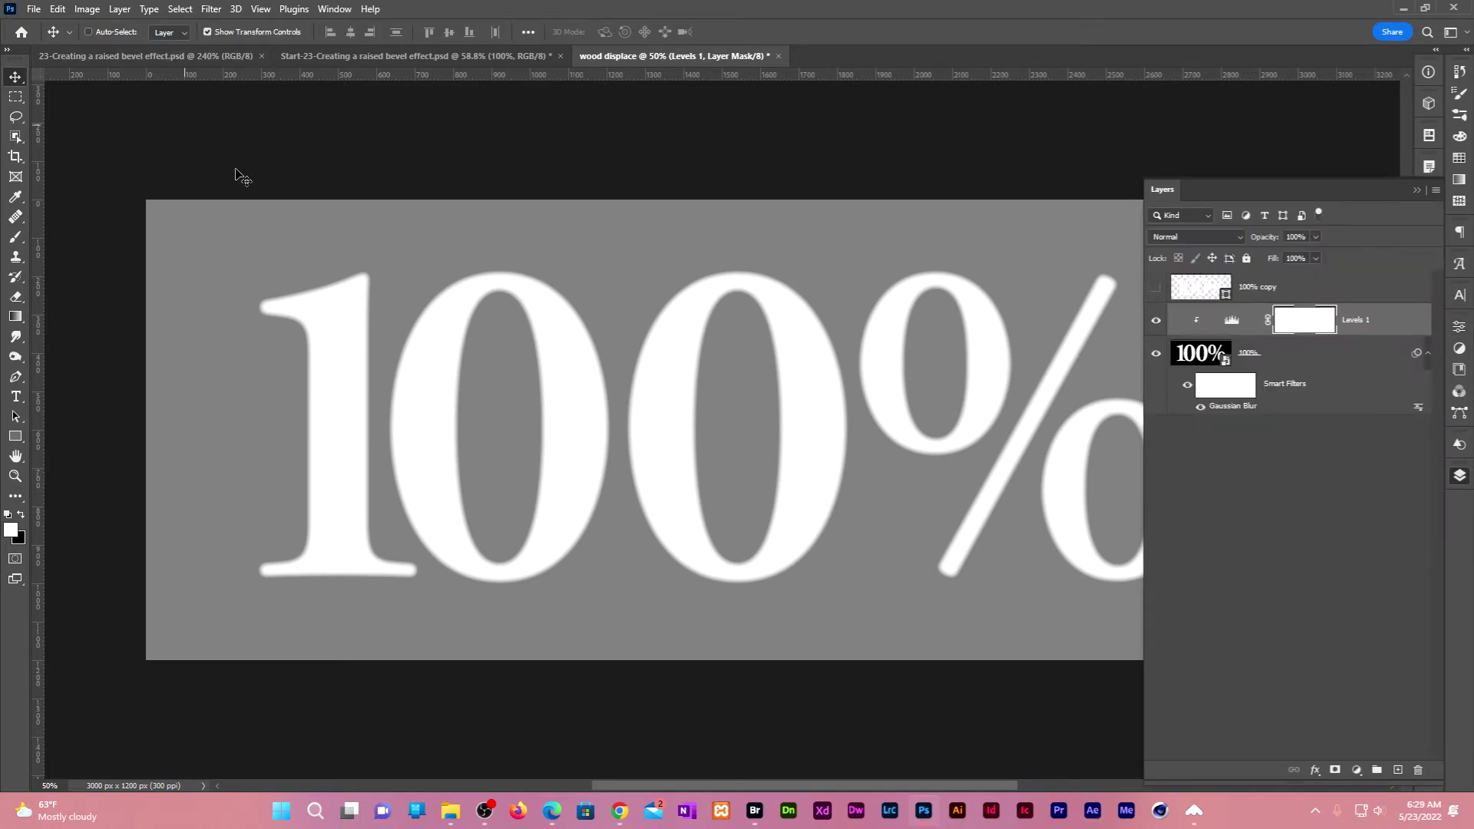
- In the wood displace document, select the '100% copy' layer and make it visible again
{"action": "left_click", "coordinate": [183, 56]}
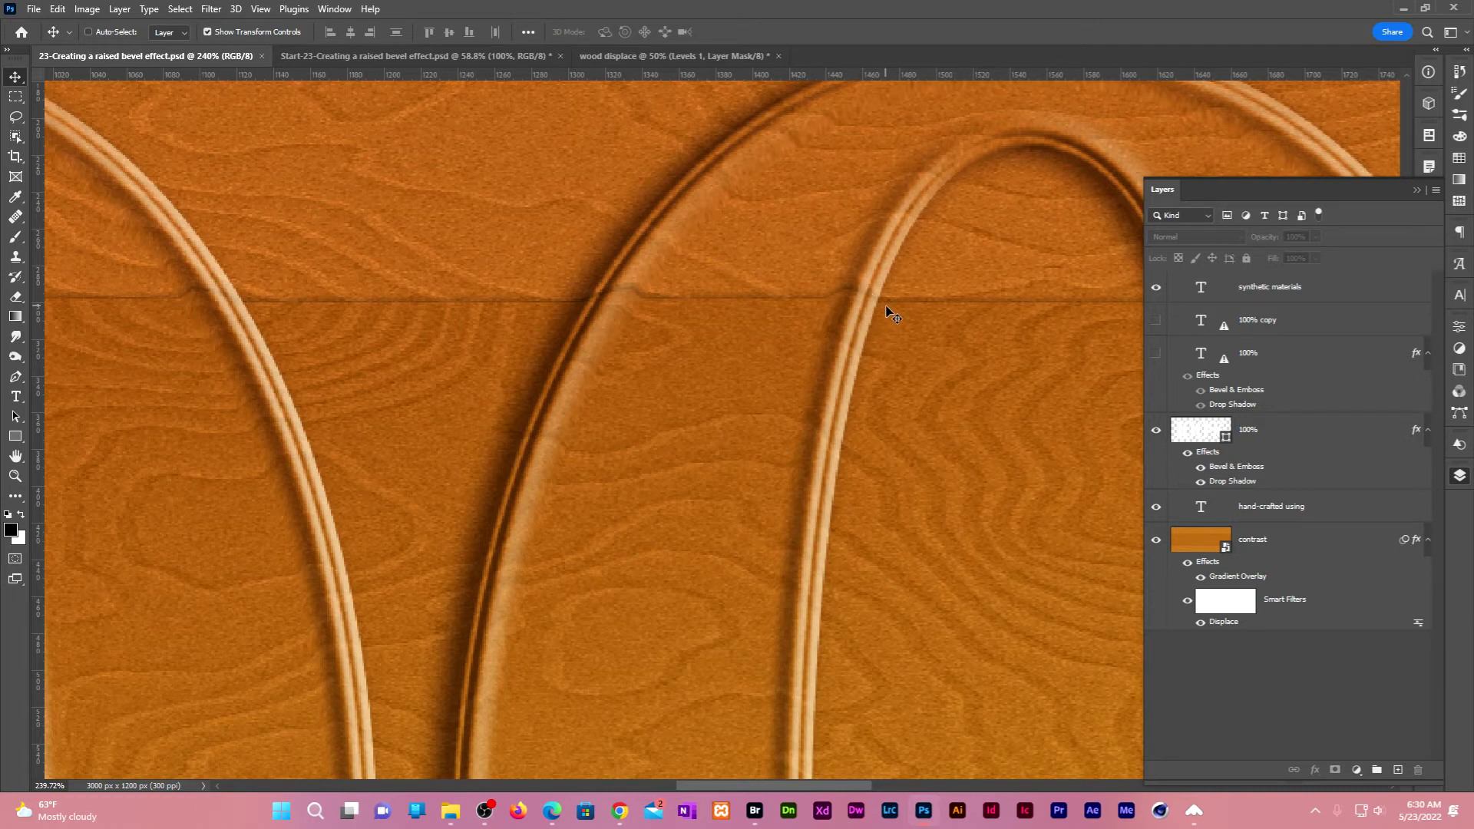
{"action": "left_click", "coordinate": [658, 57]}
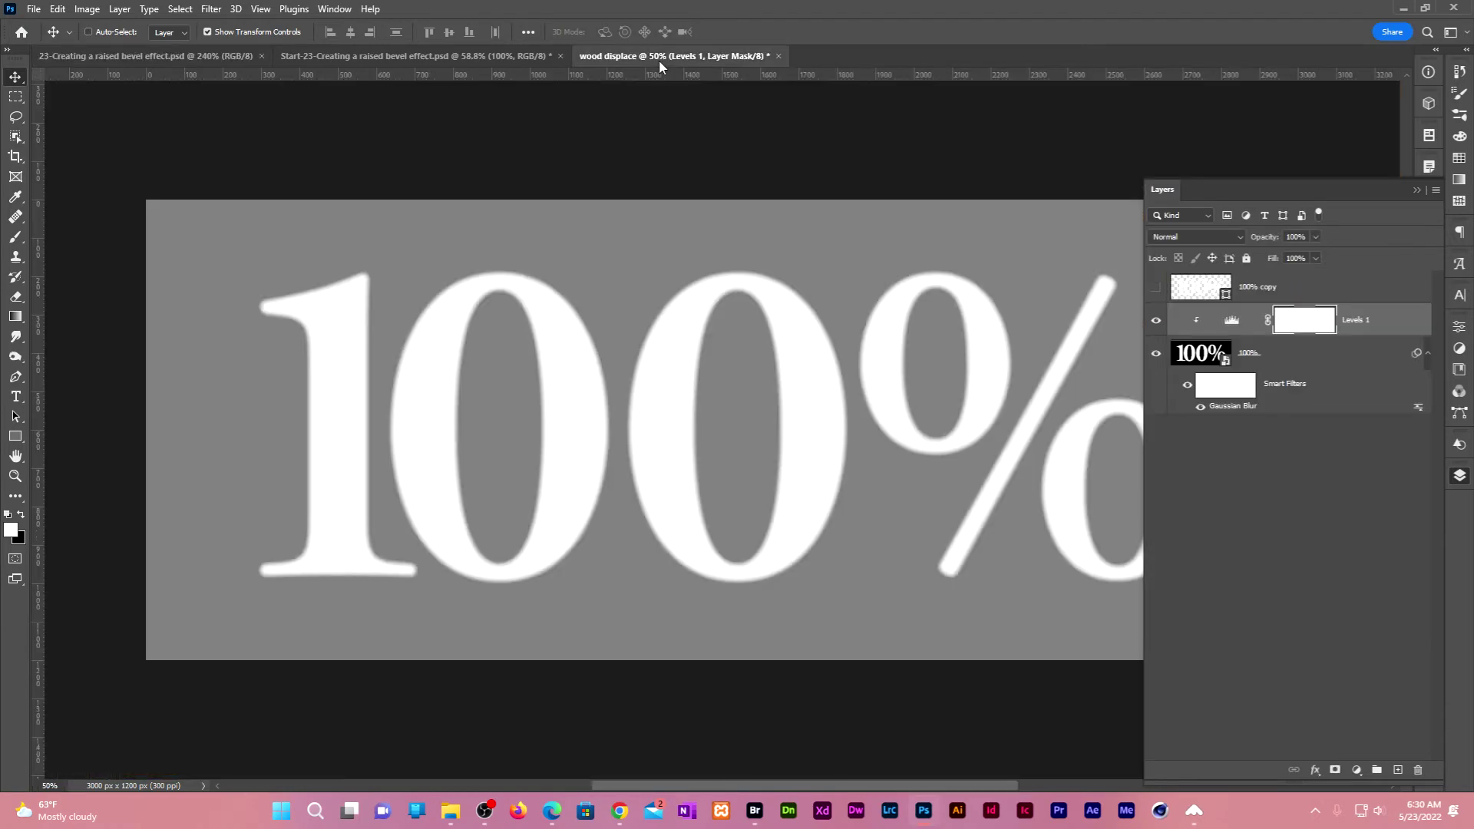
{"action": "left_click", "coordinate": [1323, 289]}
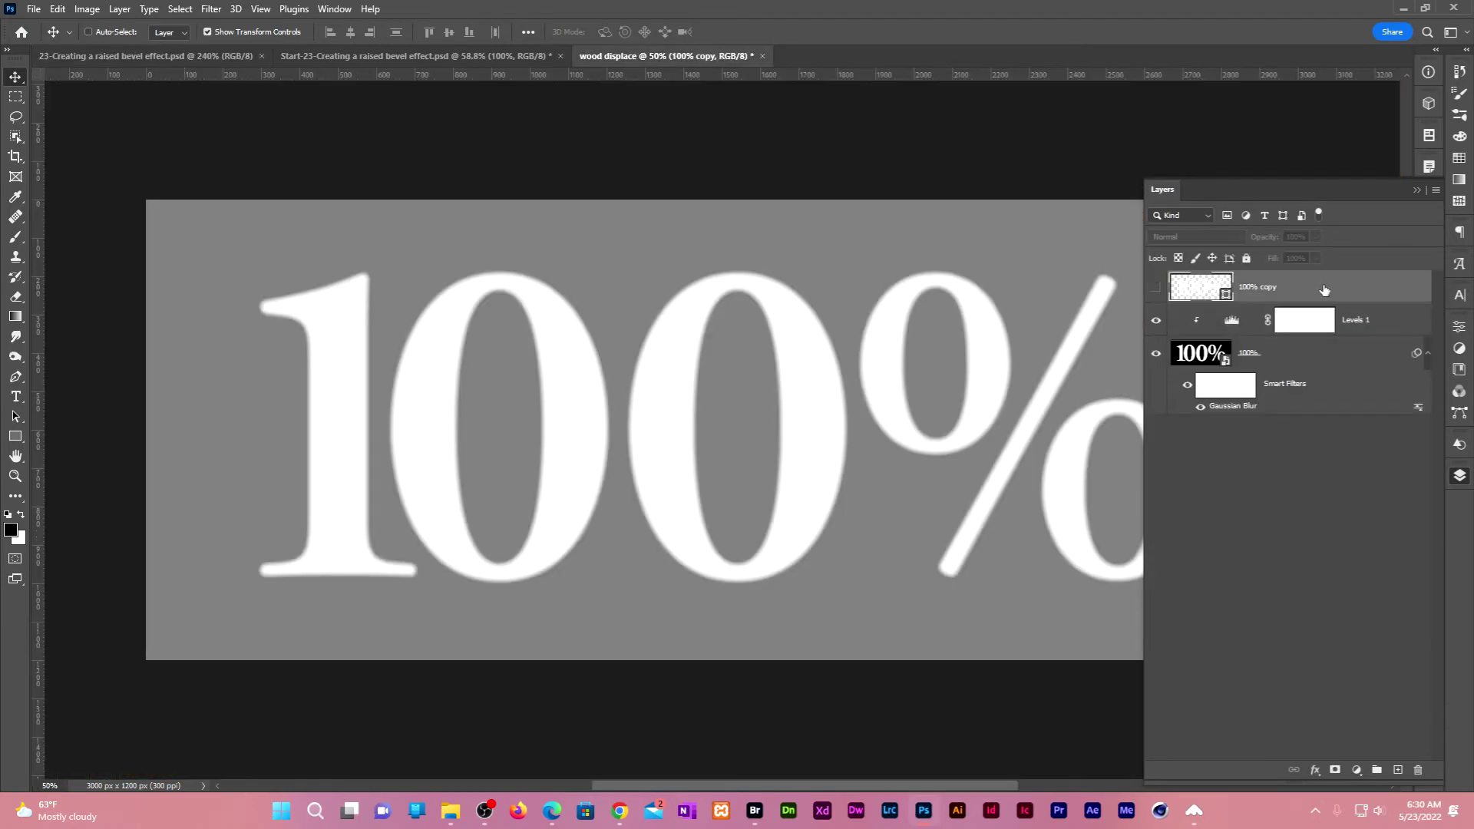
{"action": "left_click", "coordinate": [1155, 288]}
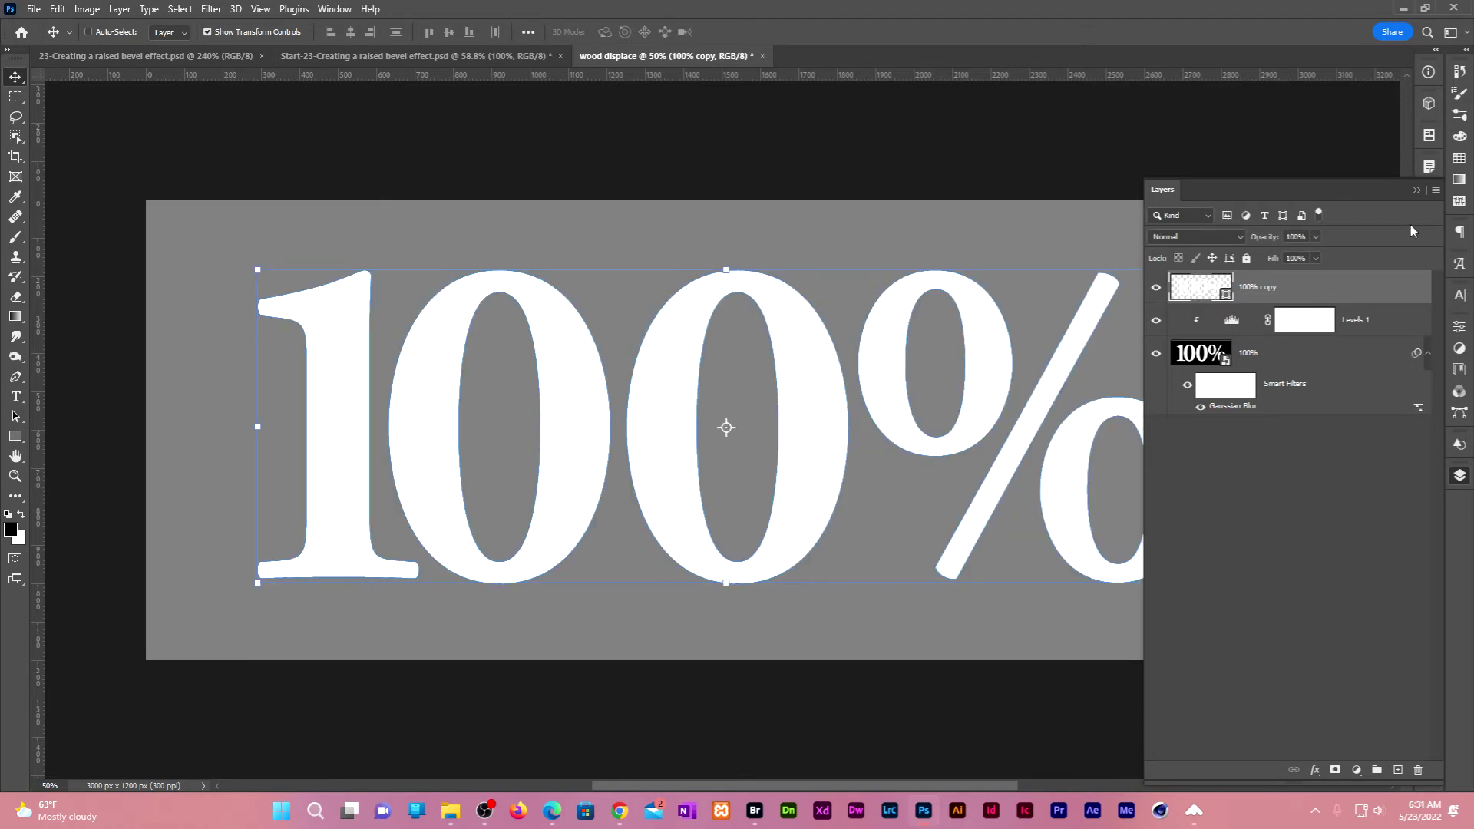
- Set the foreground to mid-grey with HSB sliders and fill the 100% copy letters
{"action": "left_click", "coordinate": [1460, 136]}
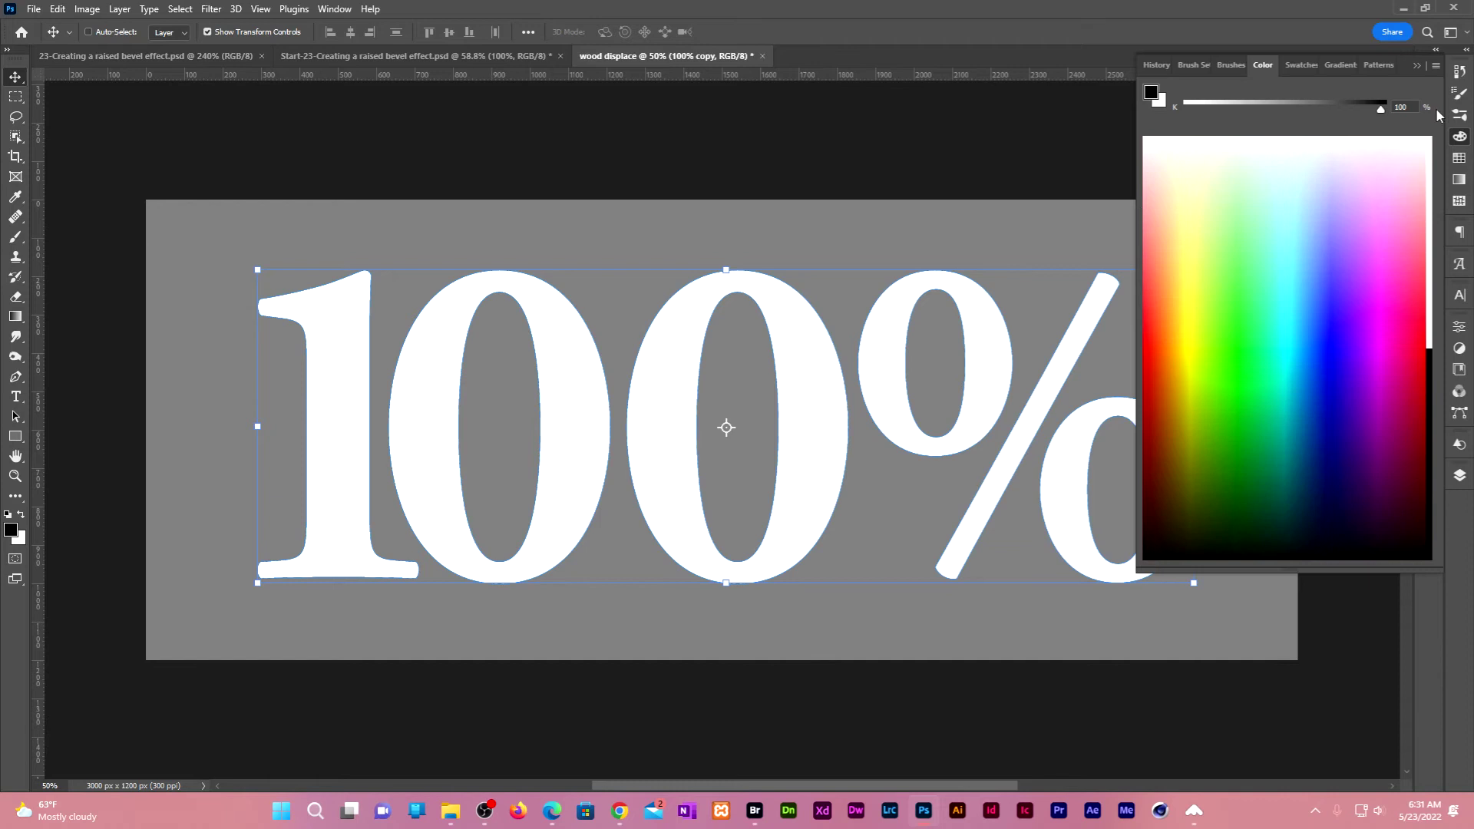
{"action": "left_click", "coordinate": [1436, 66]}
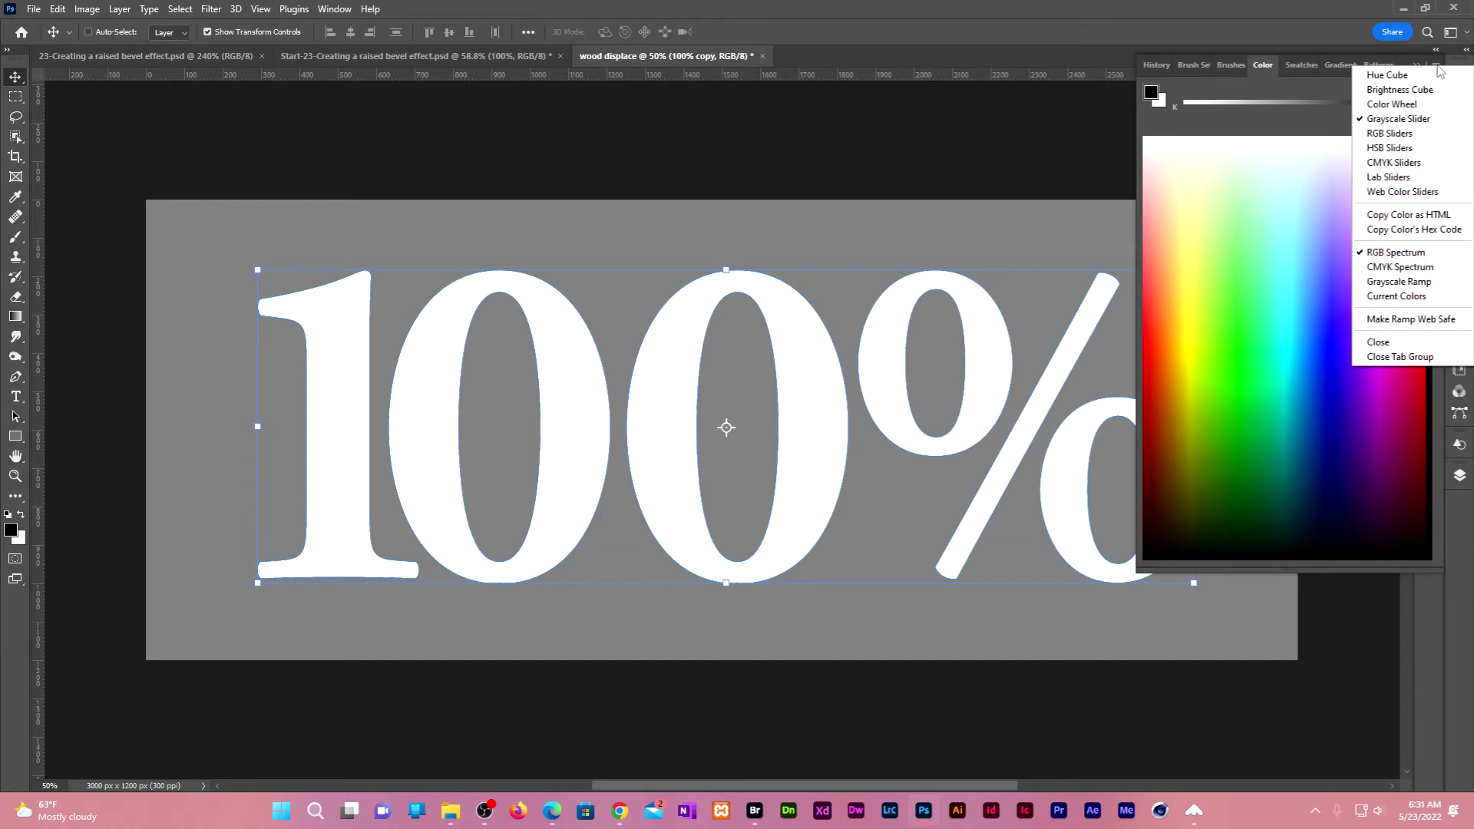
{"action": "left_click", "coordinate": [1408, 148]}
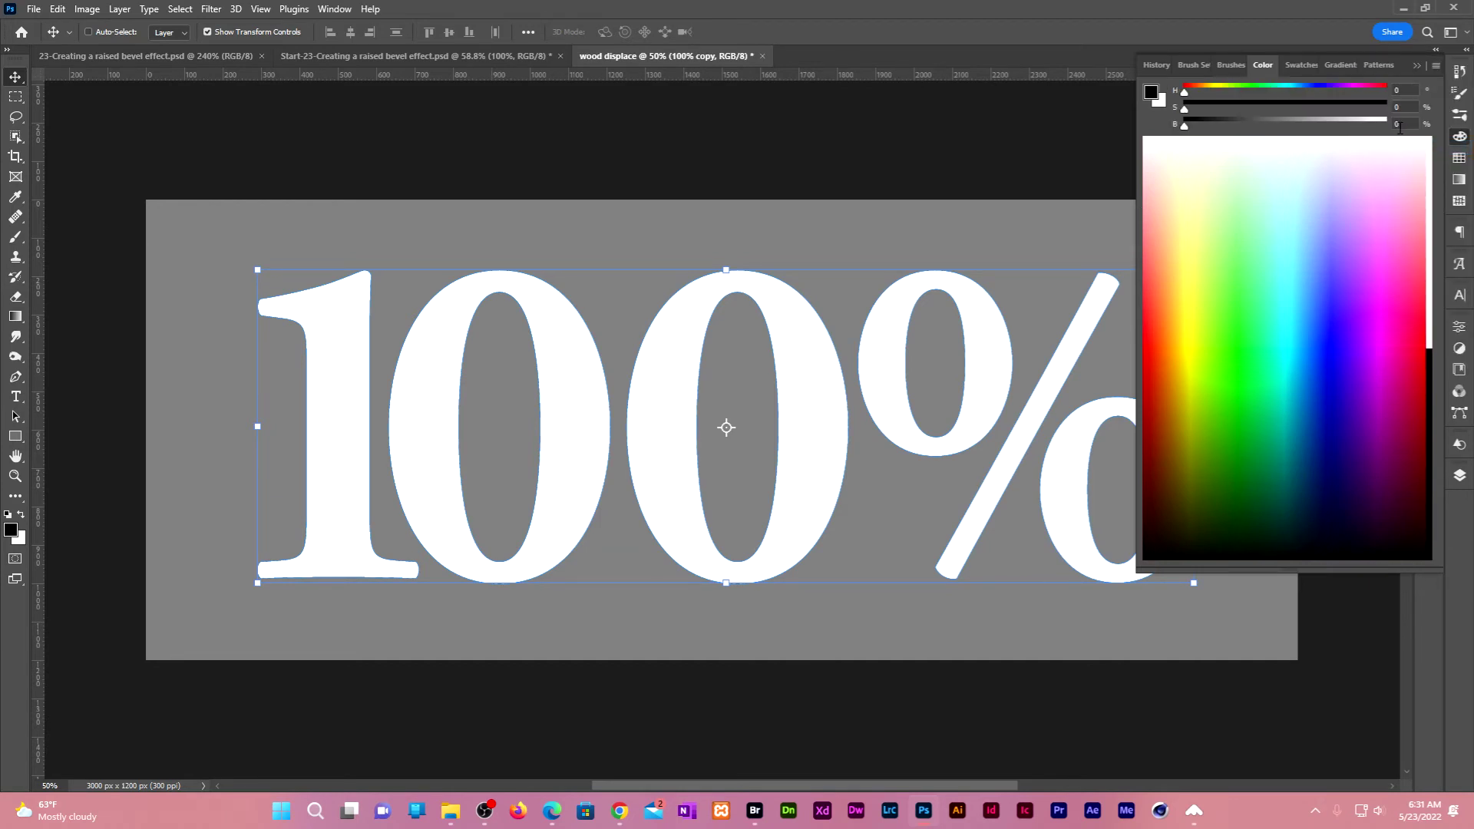
{"action": "left_click", "coordinate": [1400, 124]}
{"action": "left_click", "coordinate": [1383, 119]}
{"action": "key", "text": "F7"}
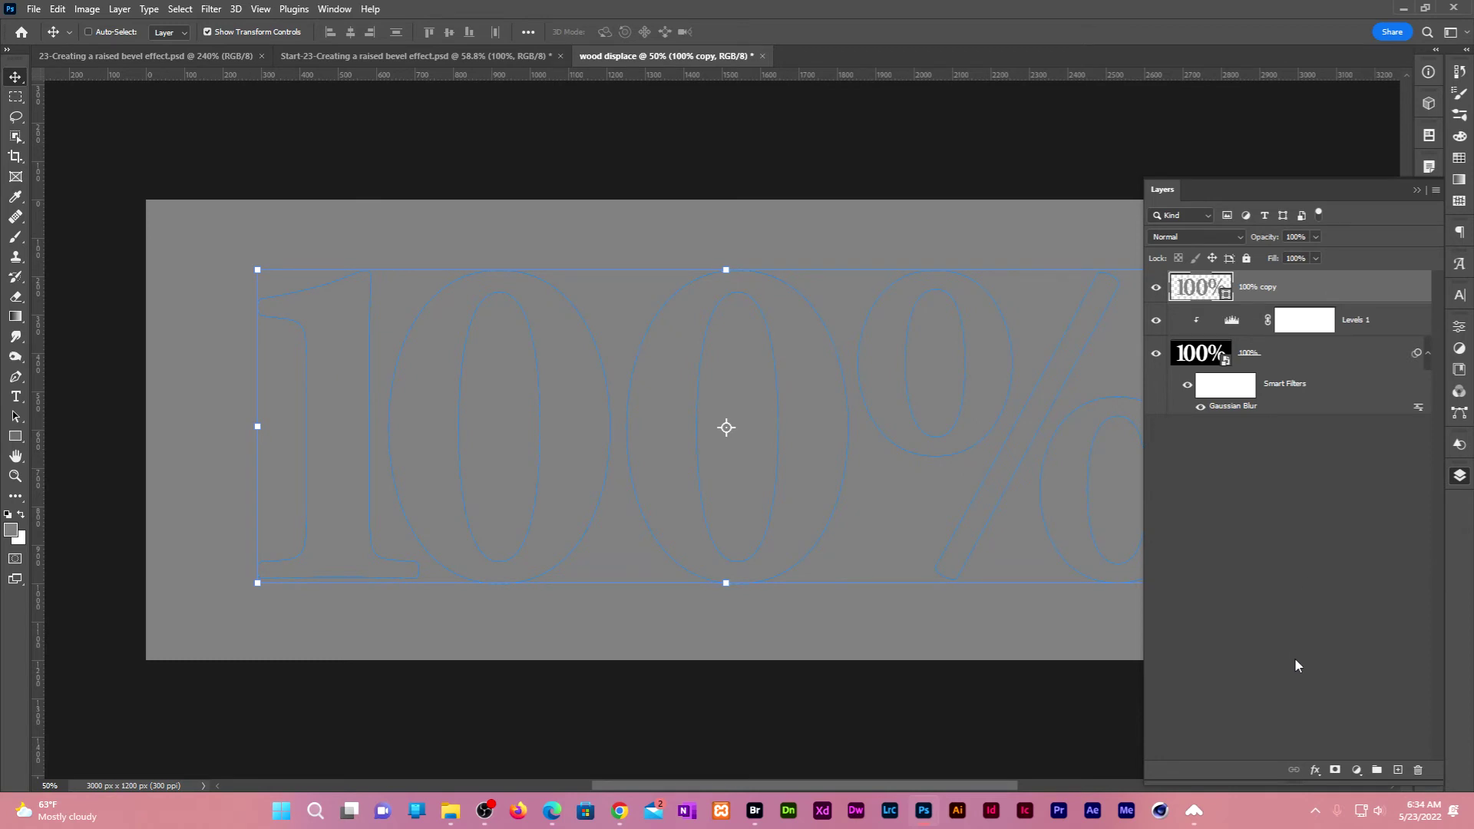
- Add a white Inner Glow of size 28 to the 100% copy text
{"action": "left_click", "coordinate": [1315, 770]}
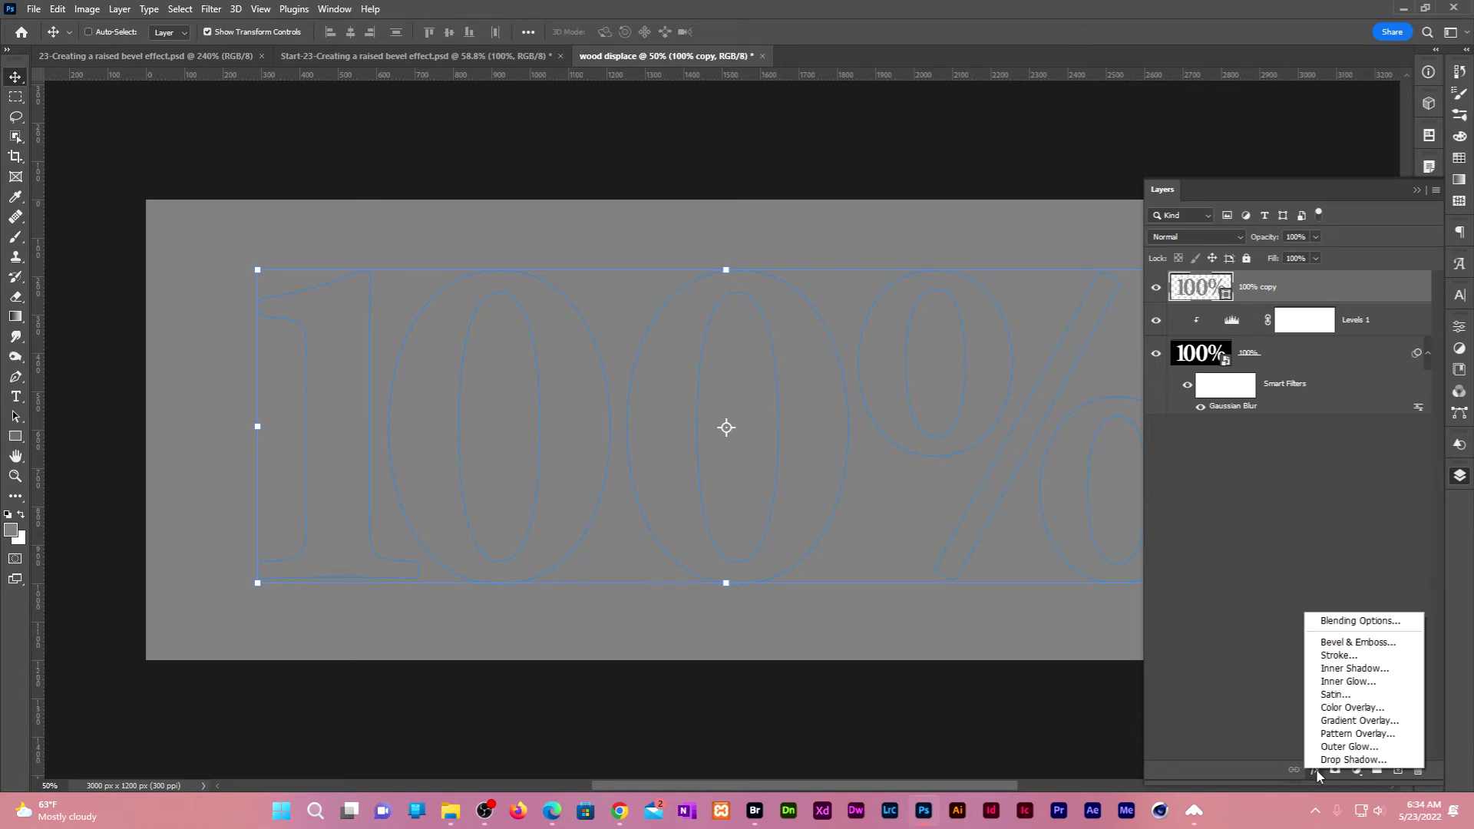
{"action": "left_click", "coordinate": [1391, 682]}
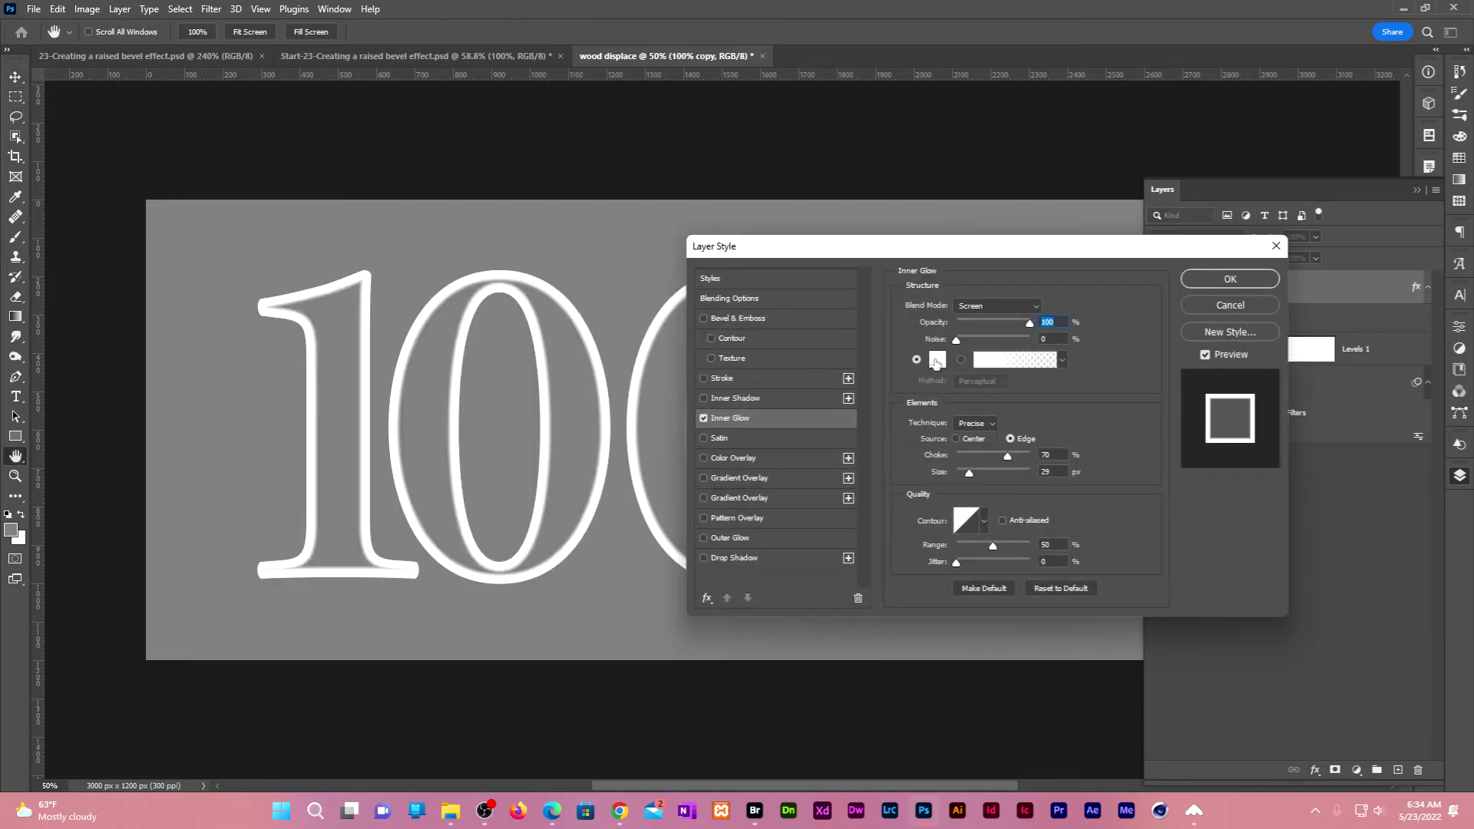
{"action": "left_click", "coordinate": [936, 361]}
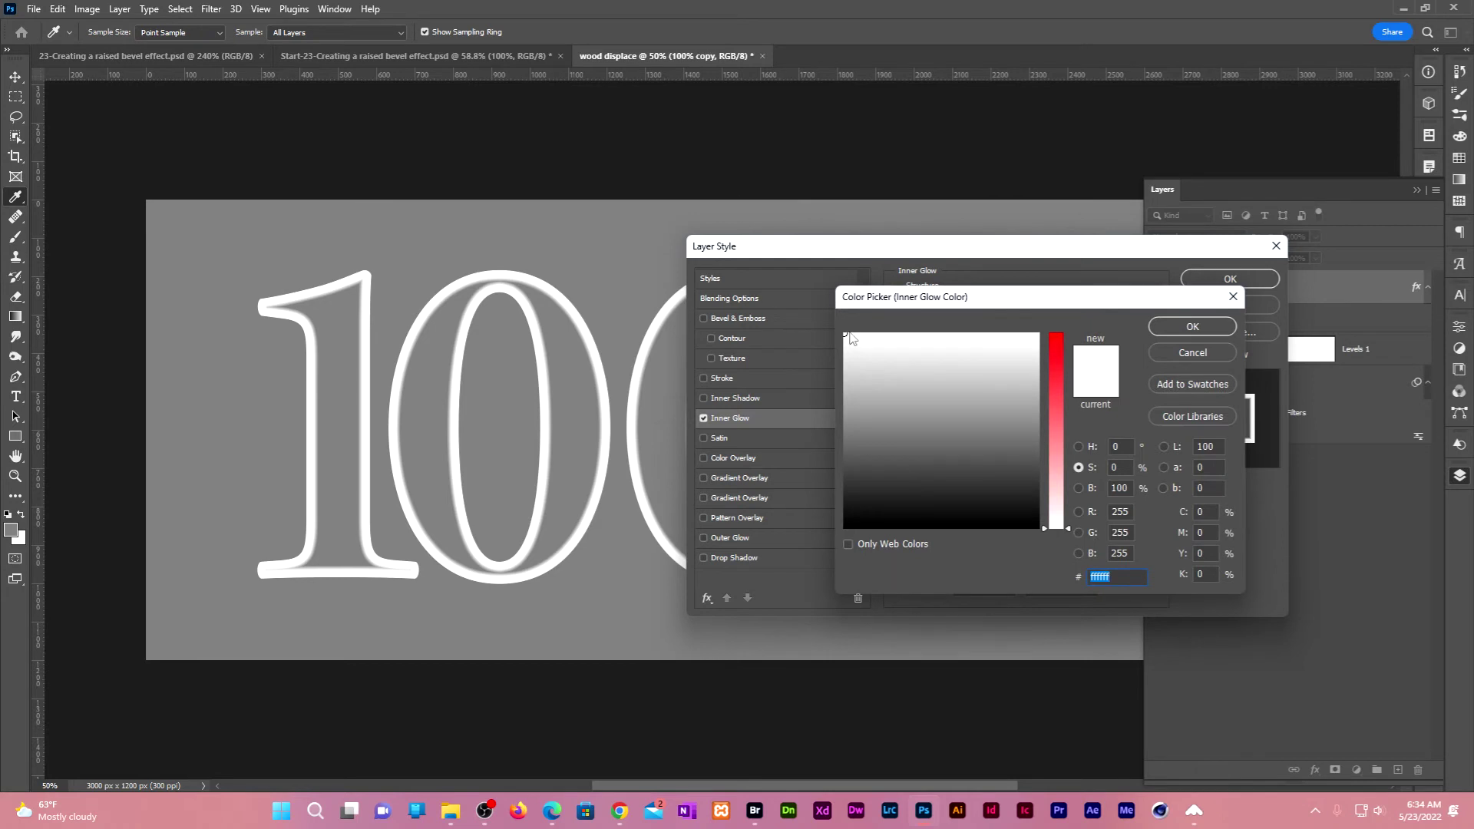
{"action": "left_click", "coordinate": [1183, 328]}
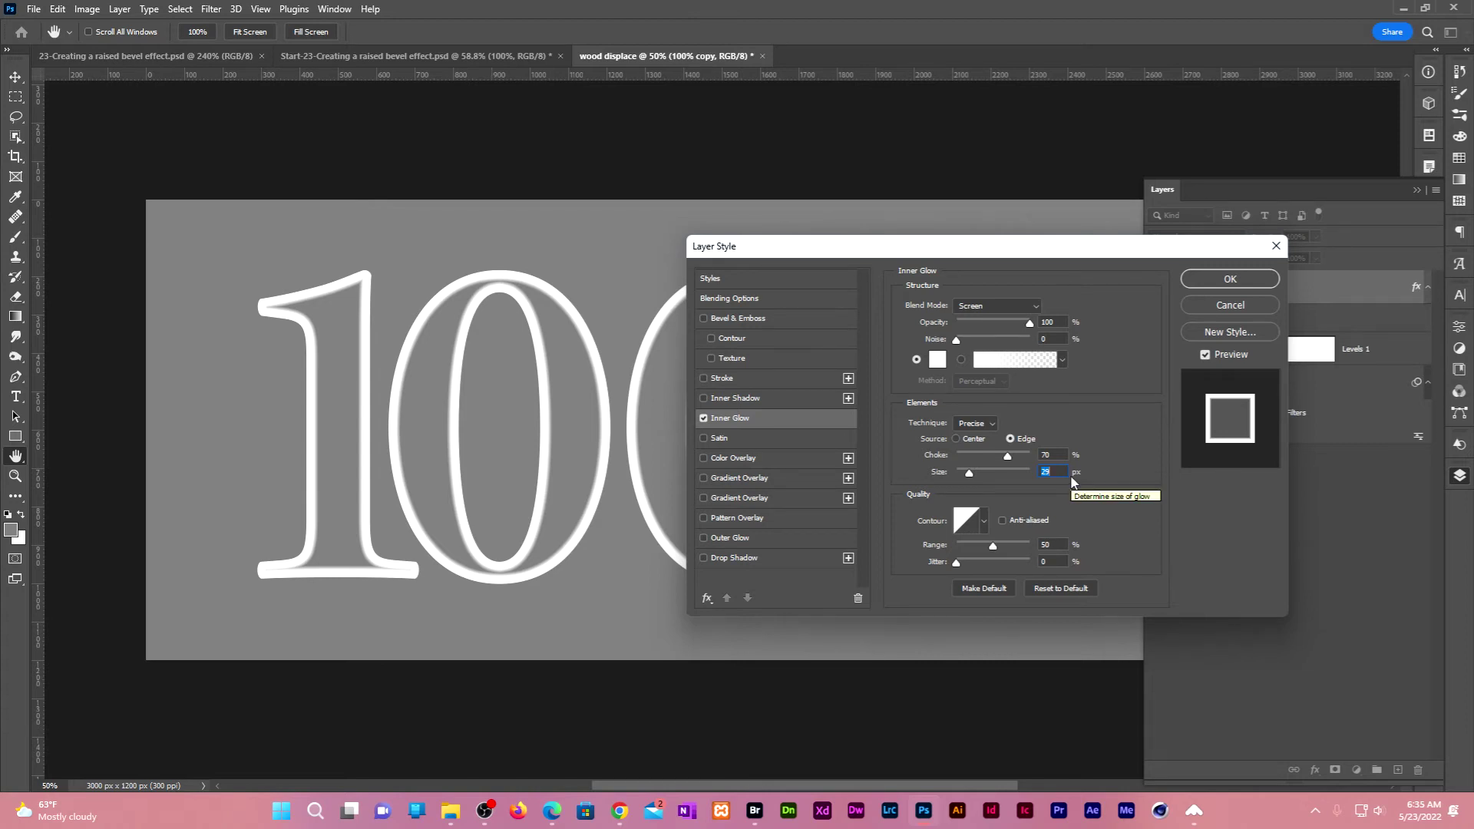
{"action": "type", "text": "28"}
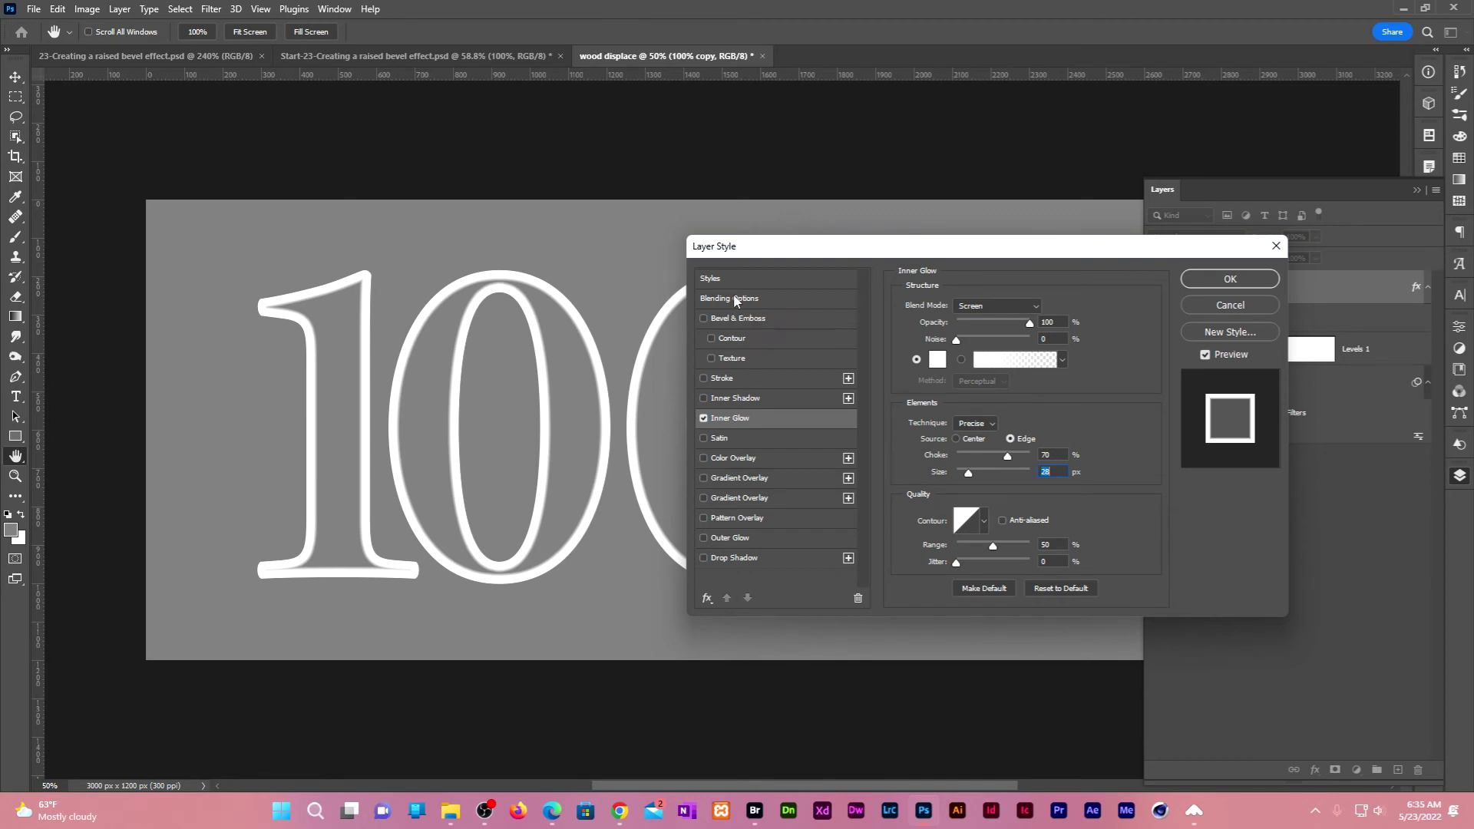
- Set the layer to Multiply with Blend Interior Effects as Group, and opacity 75%
{"action": "left_click", "coordinate": [733, 299]}
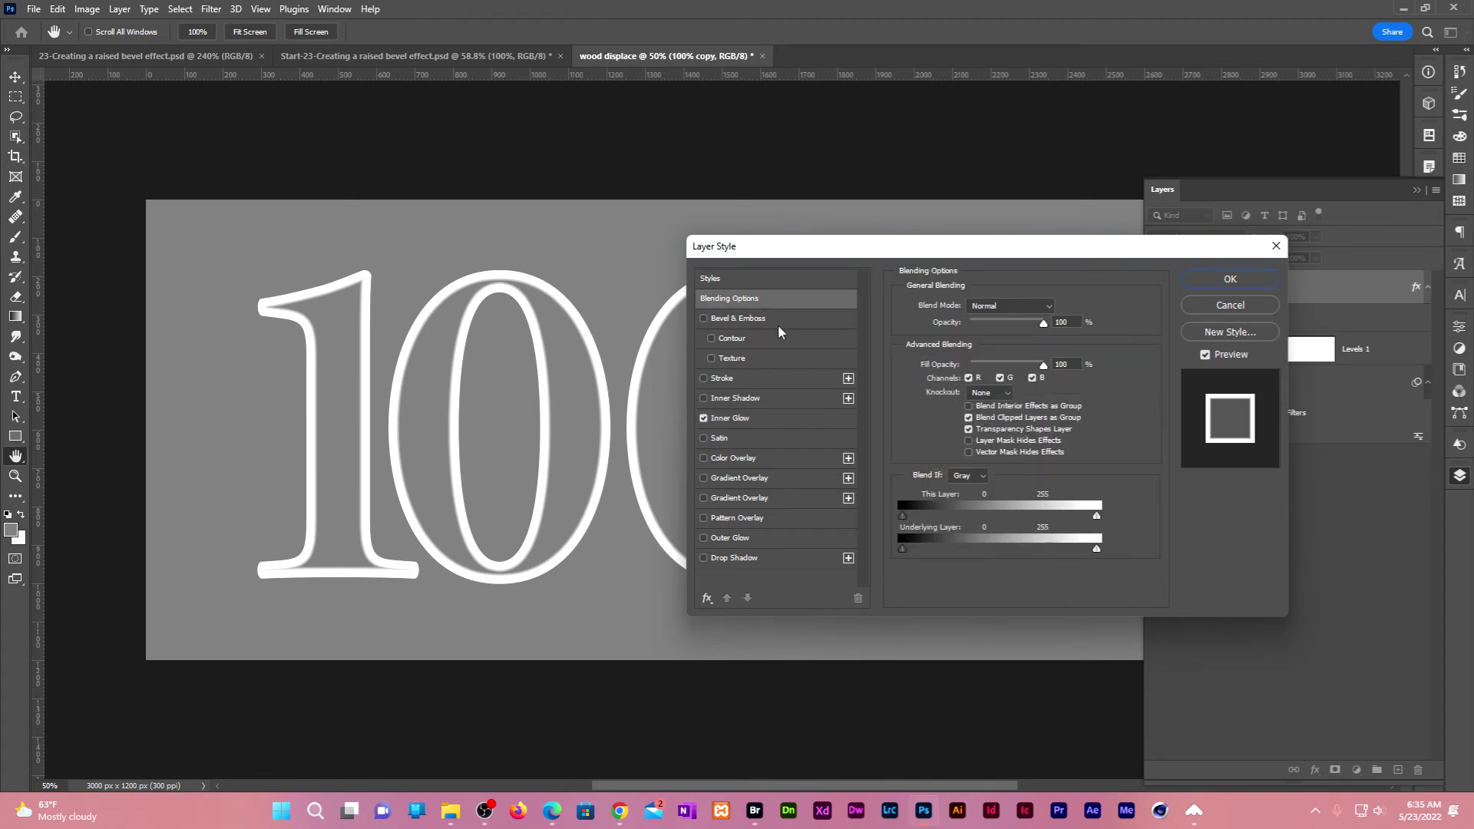
{"action": "left_click", "coordinate": [1050, 306]}
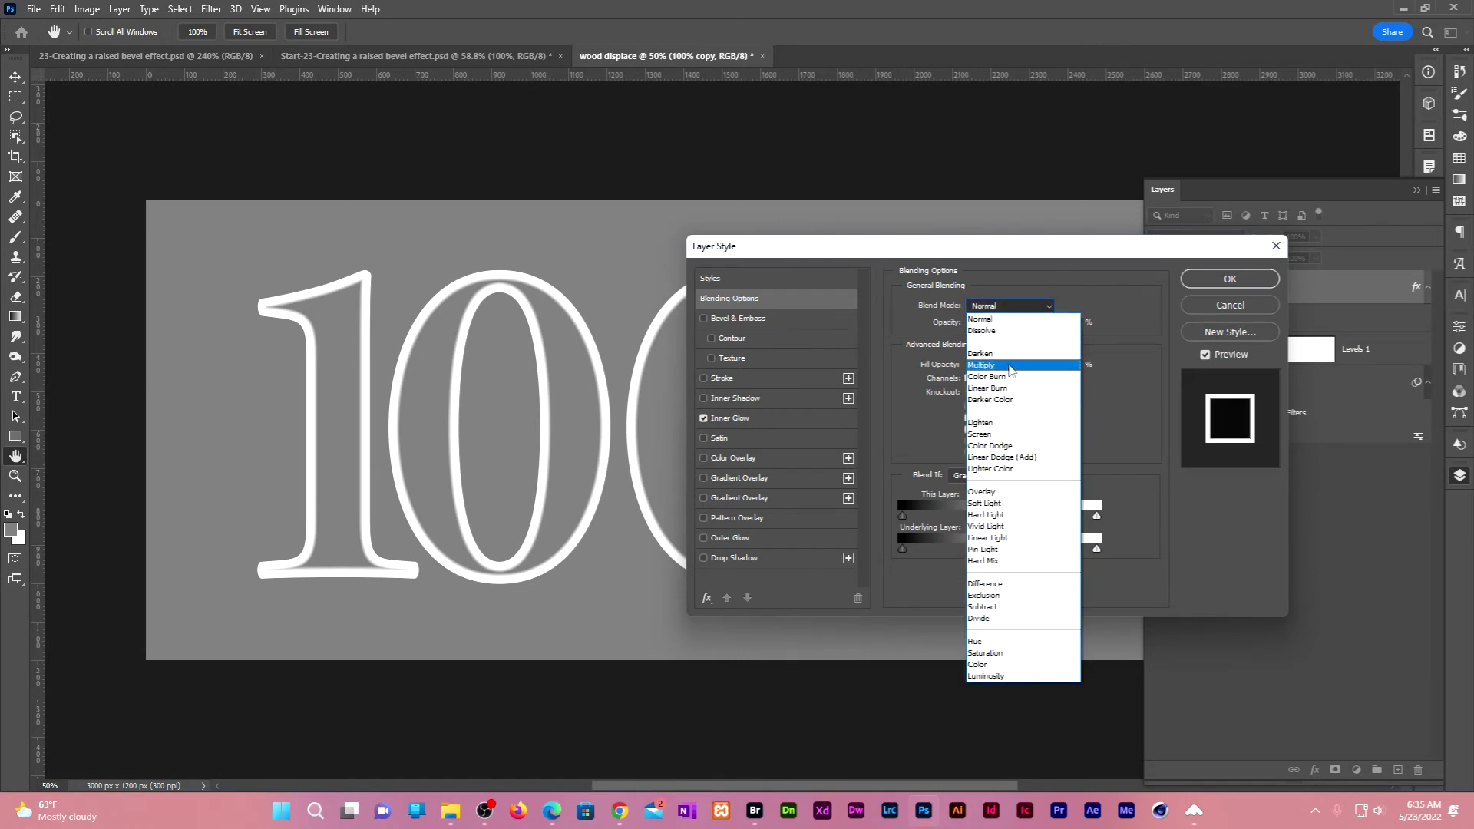
{"action": "left_click", "coordinate": [990, 365]}
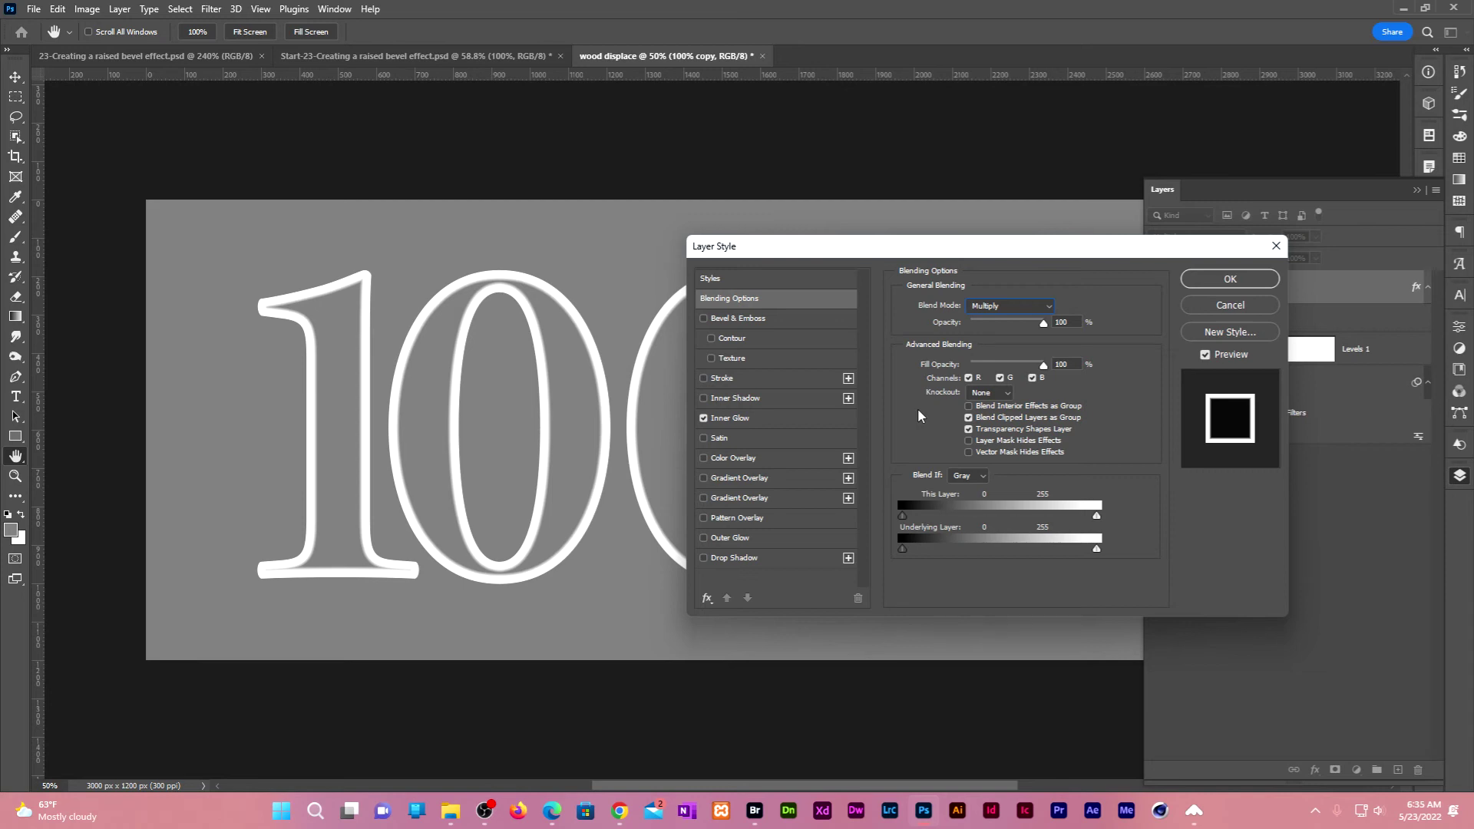
{"action": "left_click", "coordinate": [969, 406]}
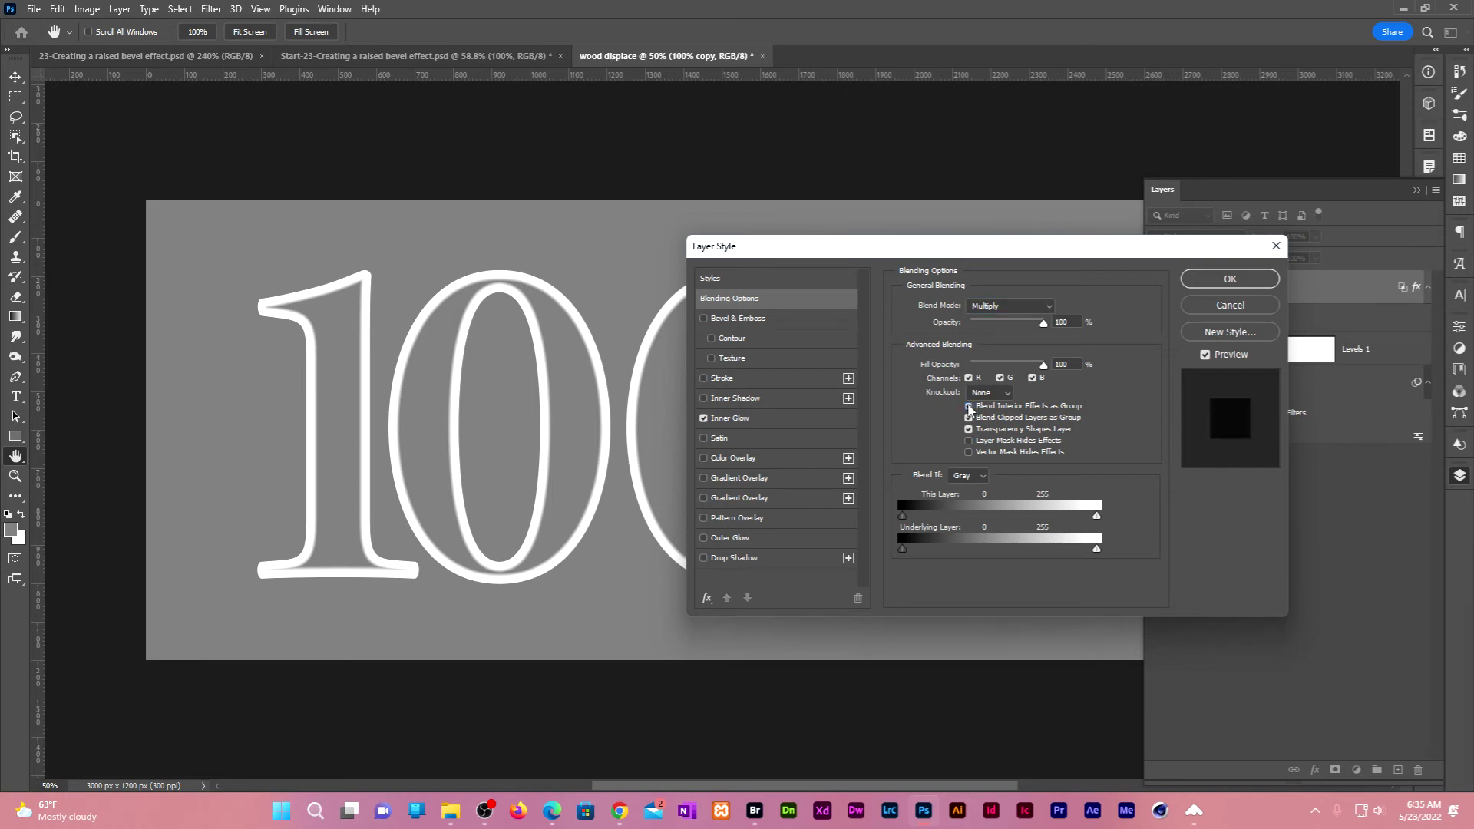
{"action": "left_click", "coordinate": [1230, 279]}
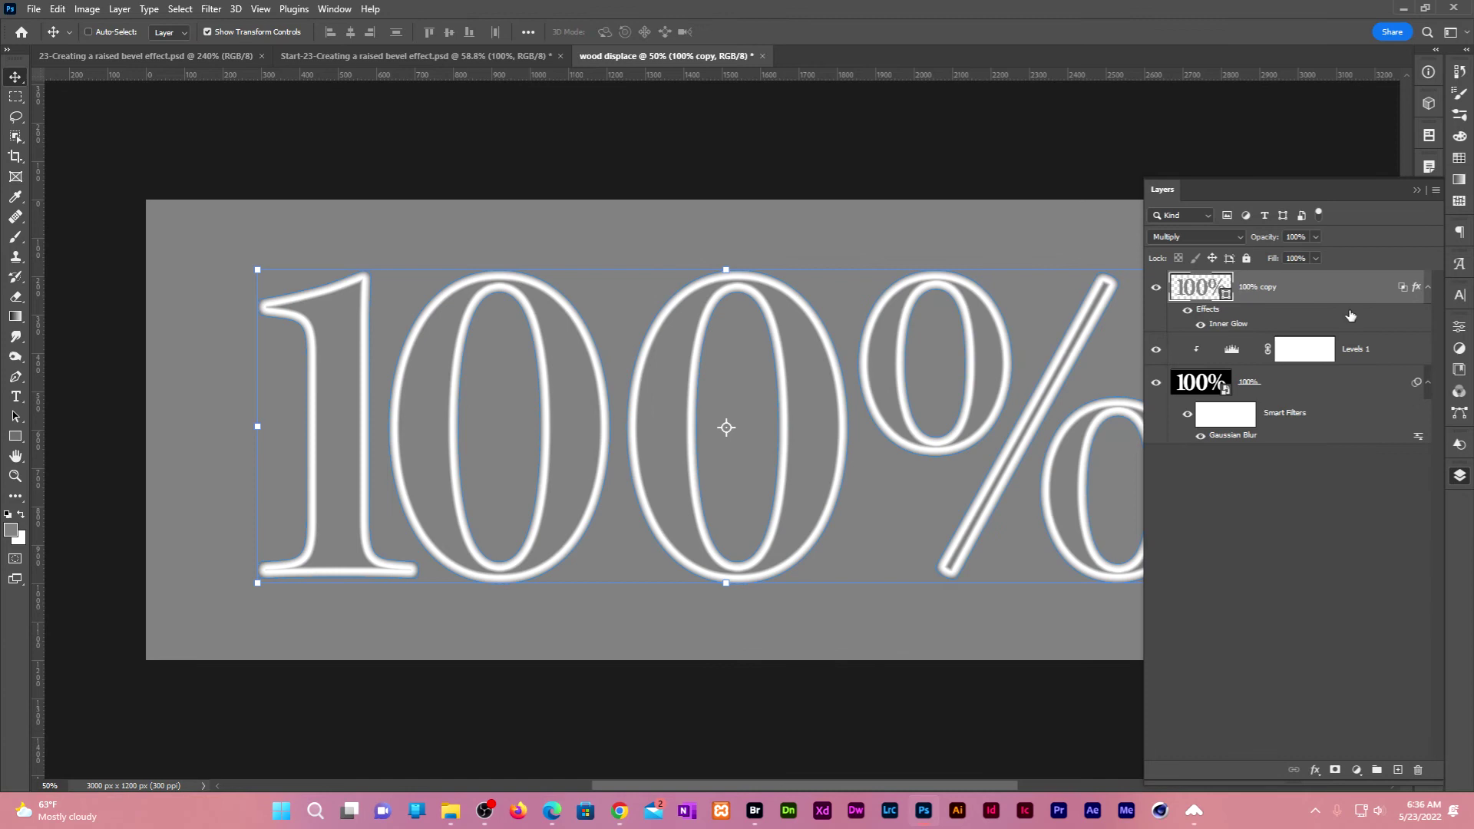
{"action": "left_click", "coordinate": [1309, 237]}
{"action": "type", "text": "75"}
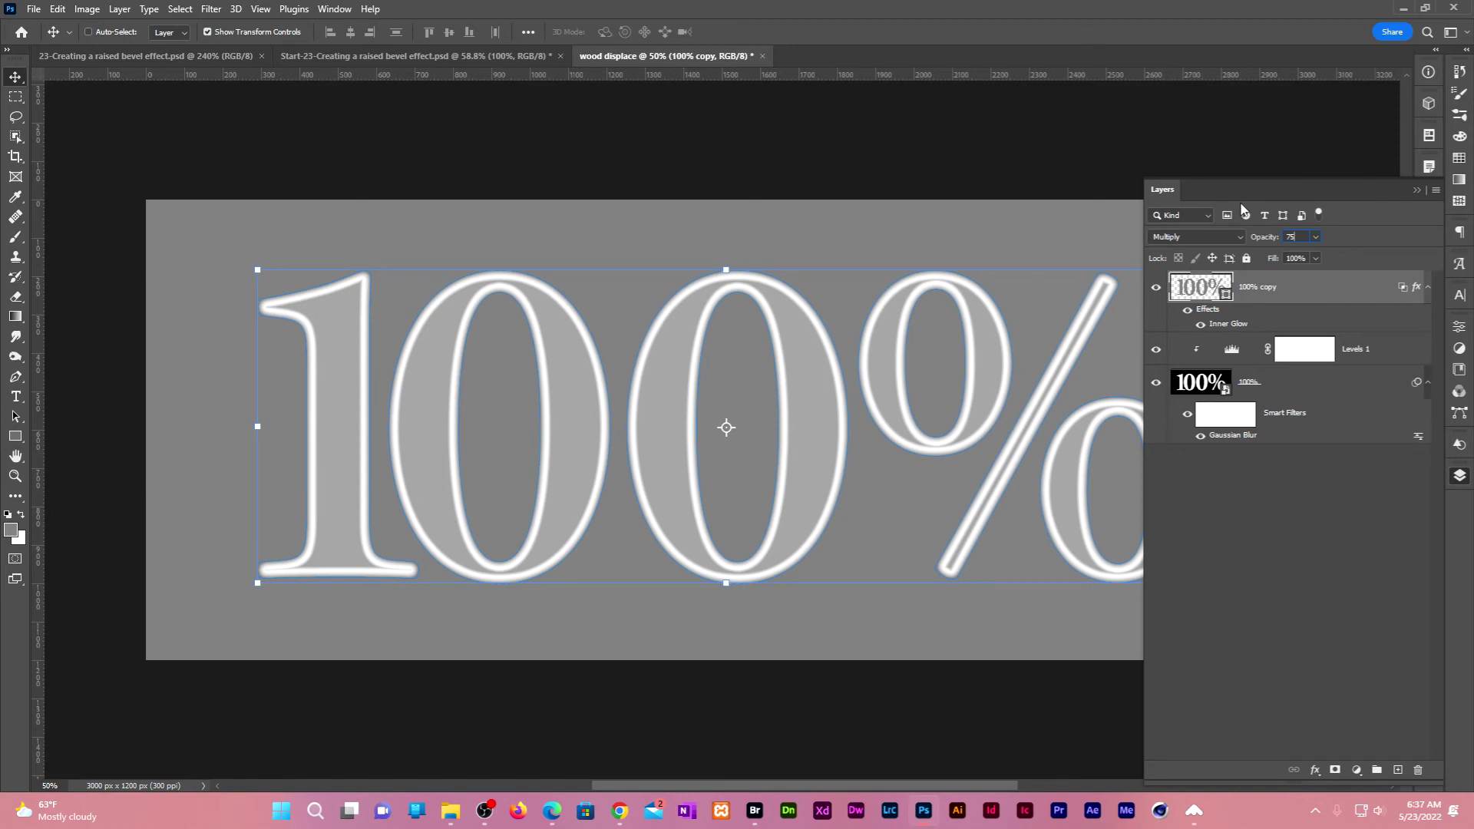
{"action": "left_click", "coordinate": [1325, 568]}
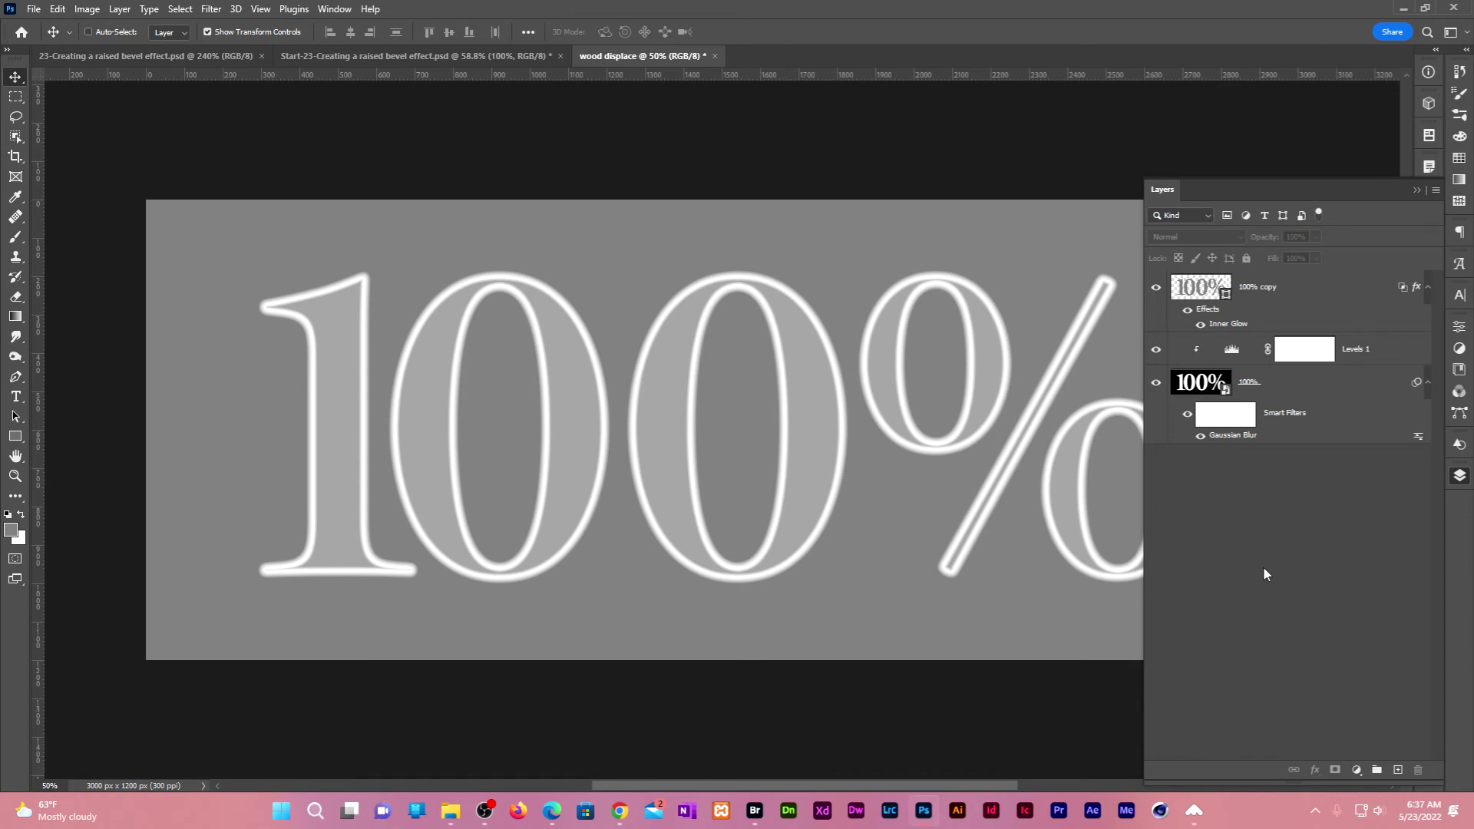
- Keep Maximize PSD Compatibility set to Ask in the File Handling preferences
{"action": "left_click", "coordinate": [58, 8]}
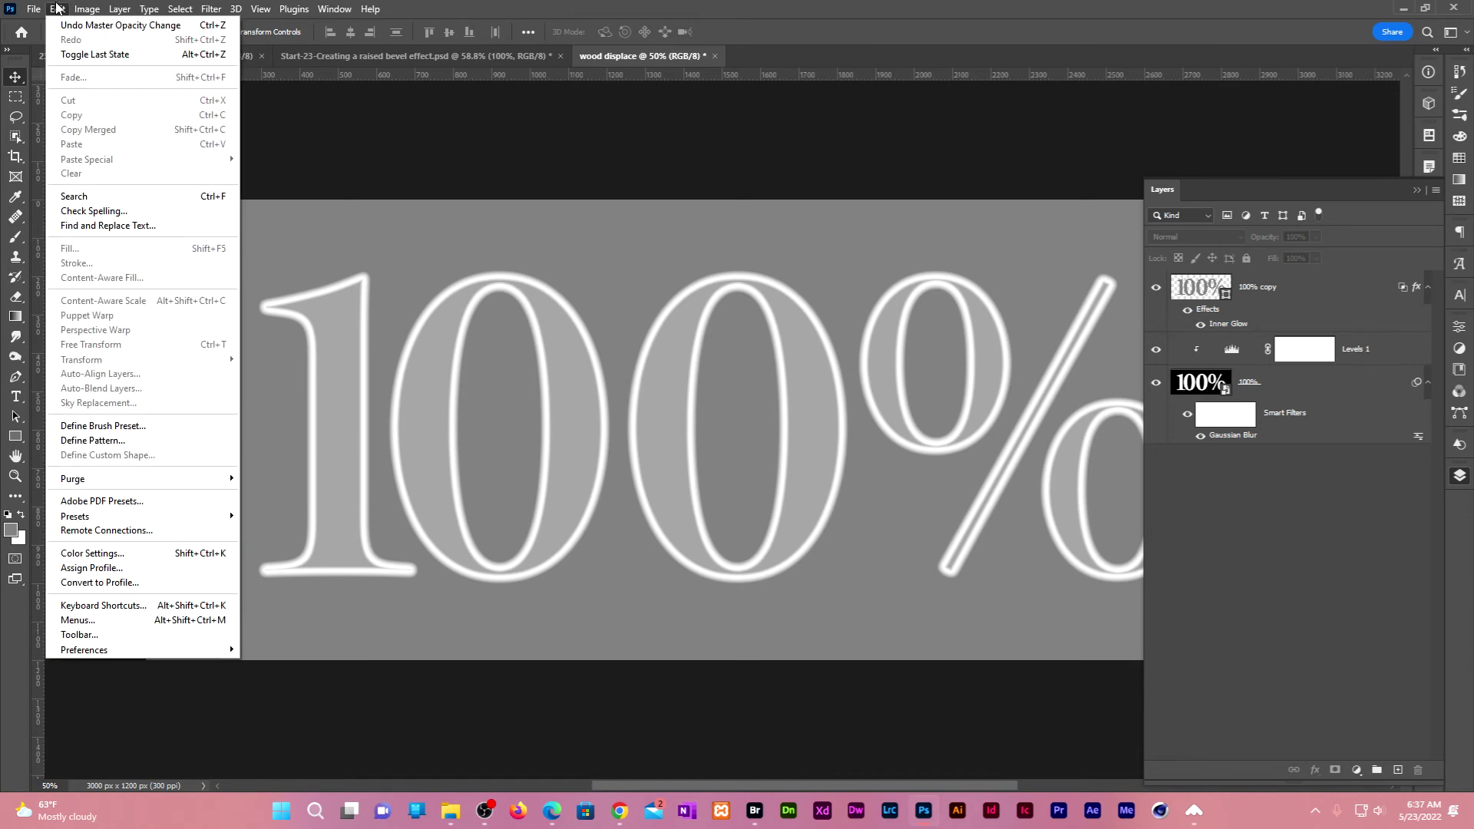
{"action": "mouse_move", "coordinate": [203, 655]}
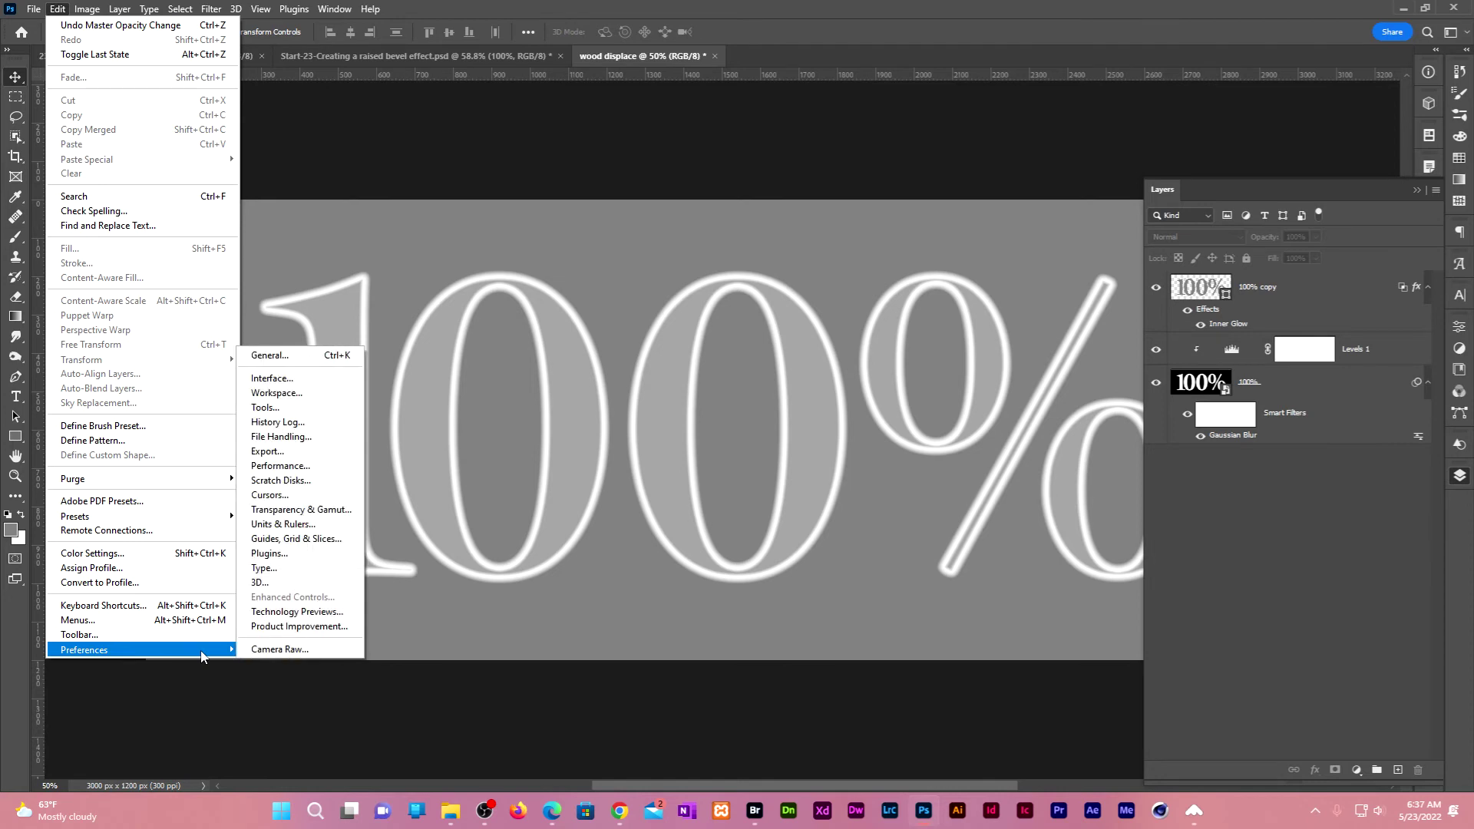
{"action": "left_click", "coordinate": [291, 437]}
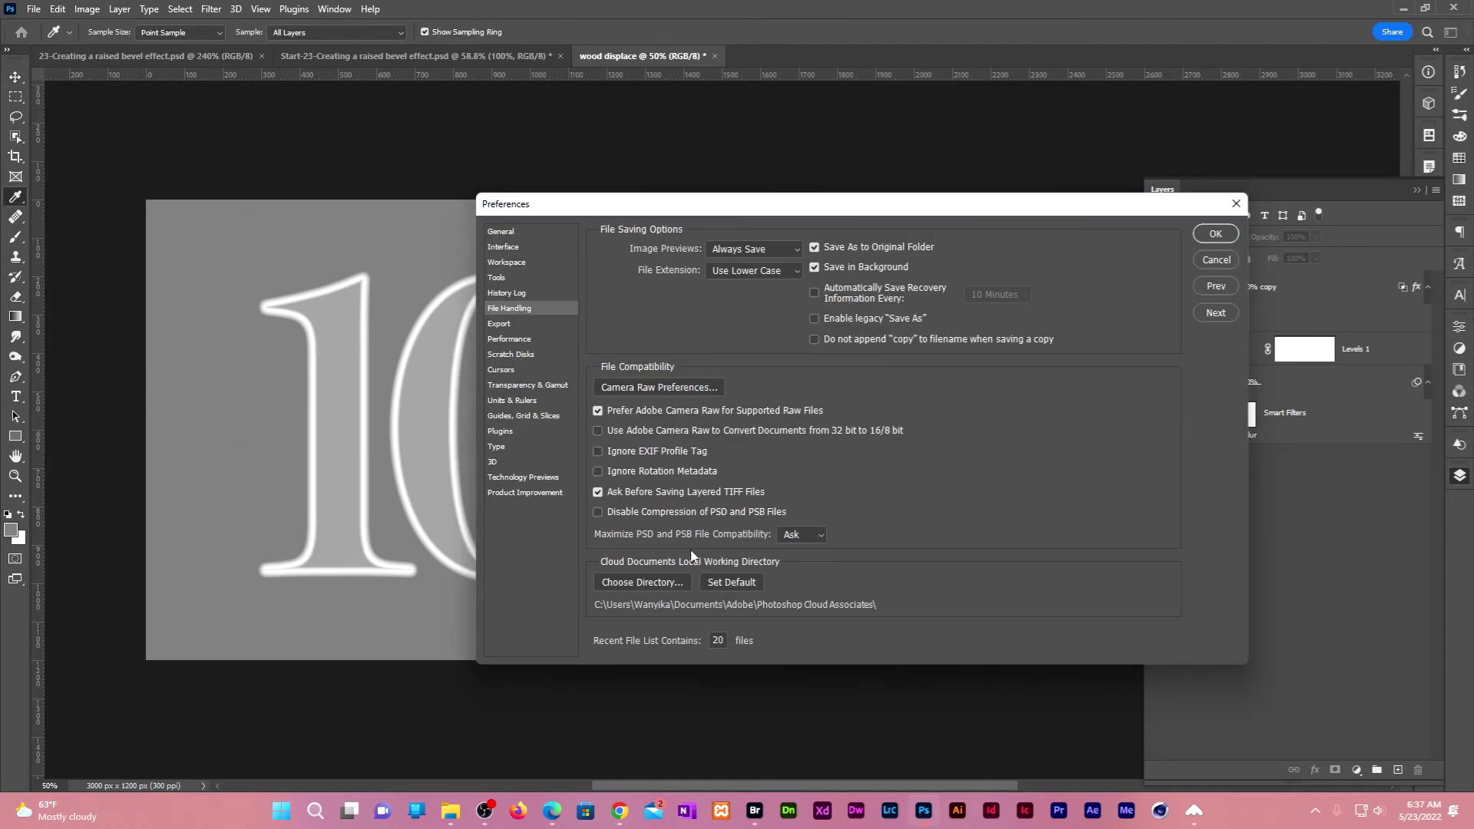
{"action": "left_click", "coordinate": [824, 539]}
{"action": "left_click", "coordinate": [810, 581]}
{"action": "left_click", "coordinate": [1216, 234]}
- Save As to the computer, navigating to the 23-Creating a raised bevel effect folder
{"action": "key", "text": "v"}
{"action": "left_click", "coordinate": [33, 11]}
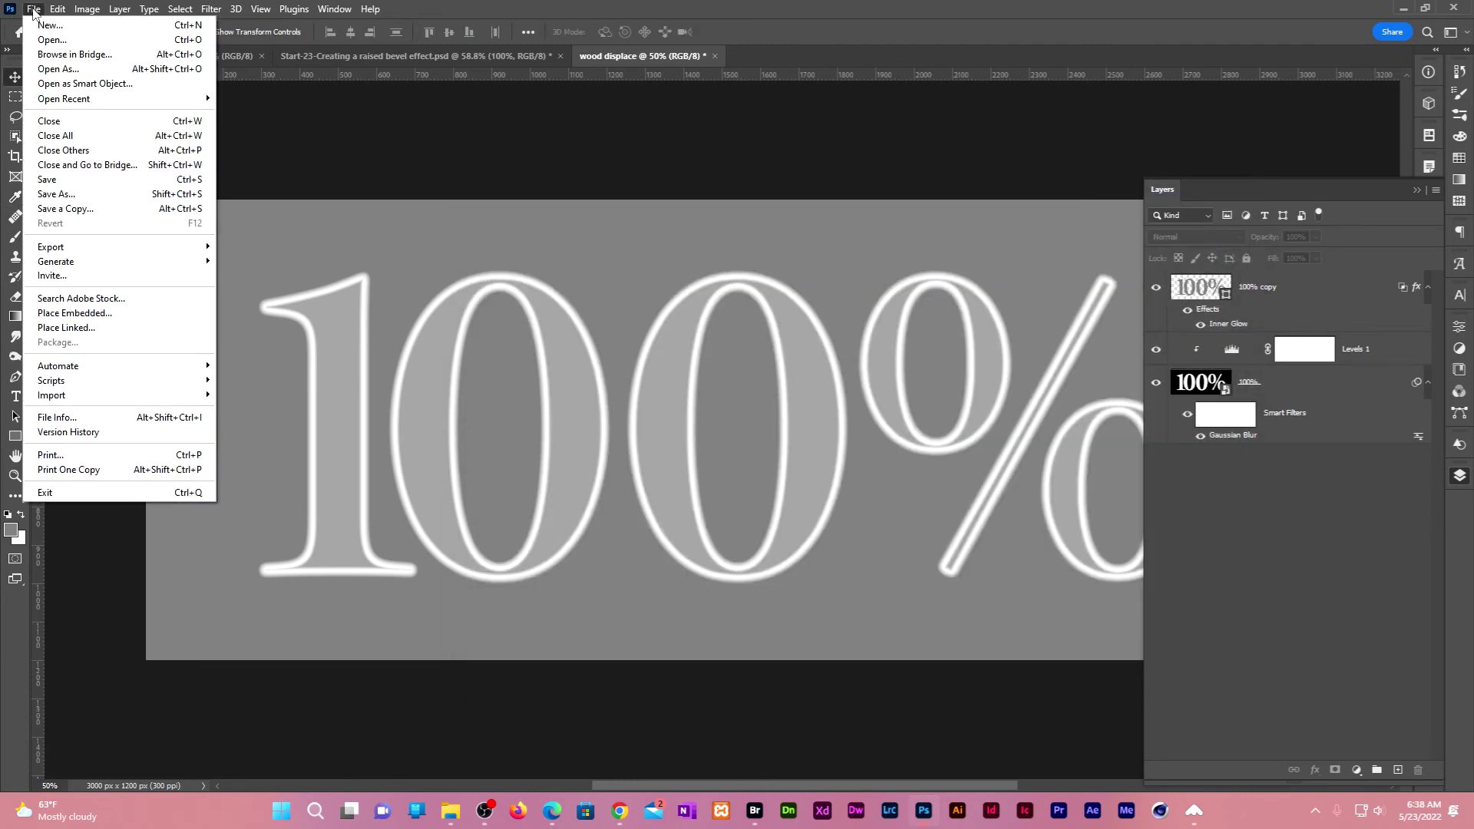
{"action": "left_click", "coordinate": [67, 201]}
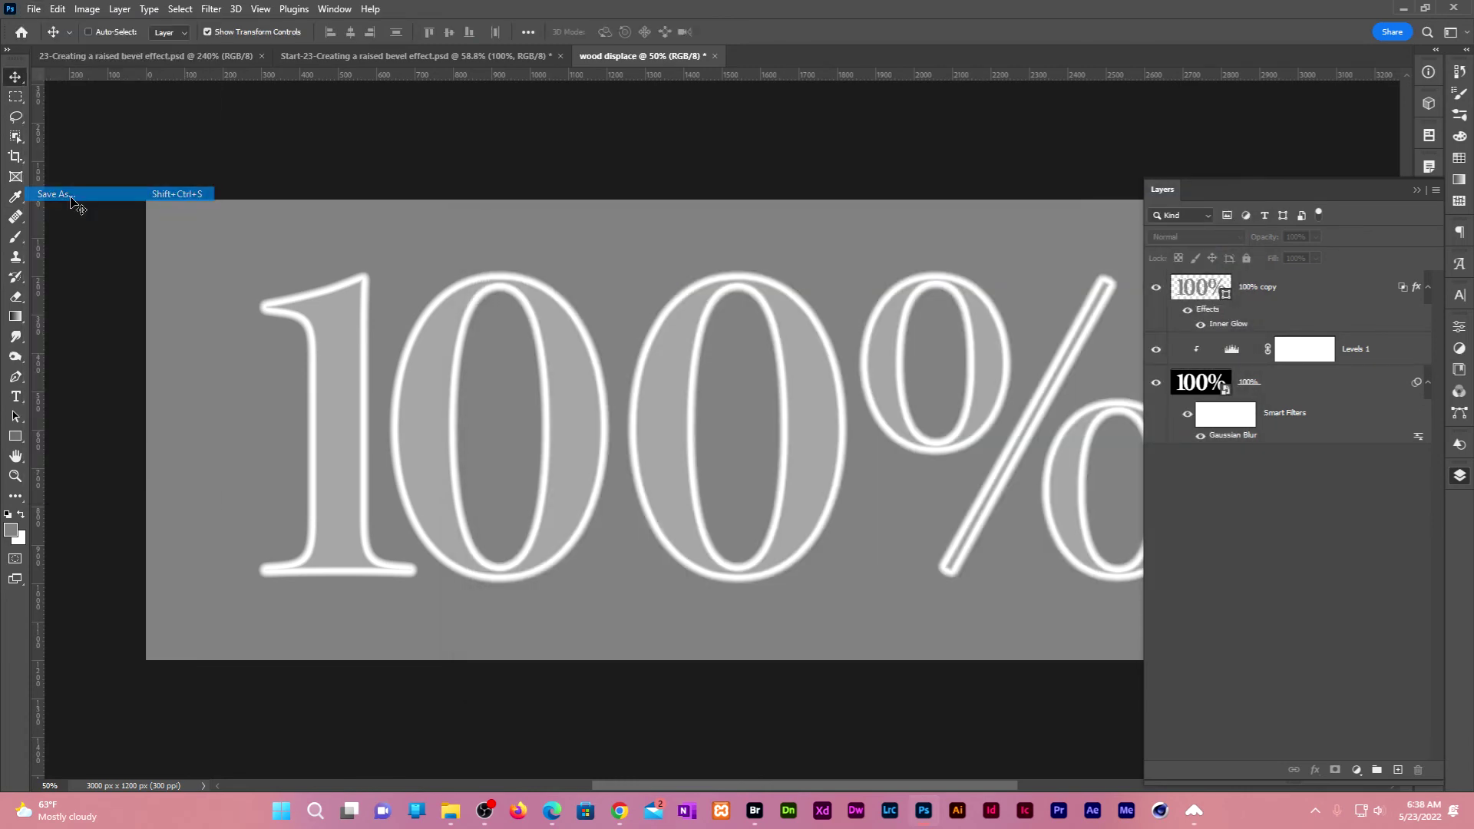
{"action": "left_click", "coordinate": [638, 519]}
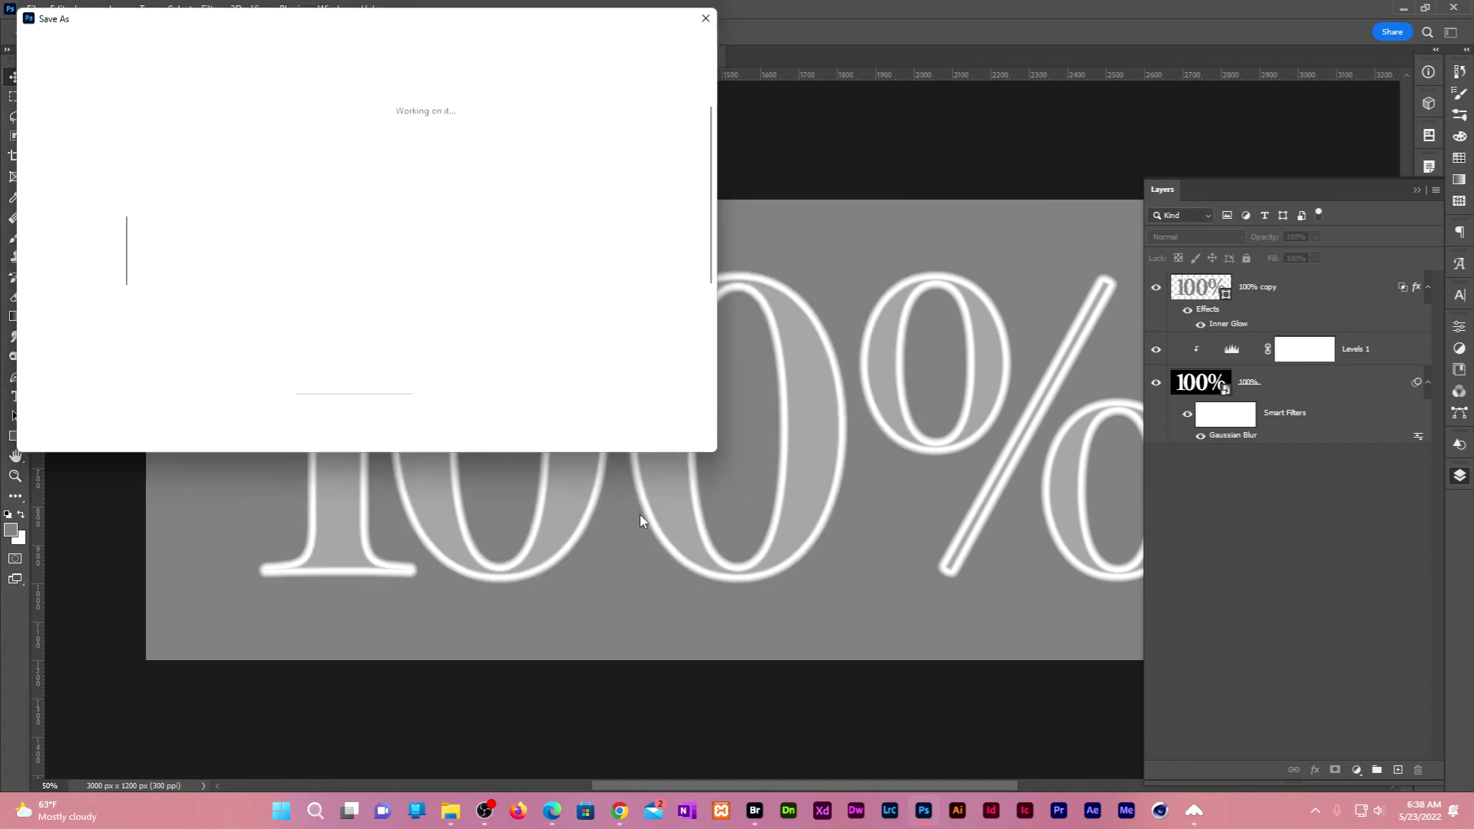
{"action": "scroll", "coordinate": [299, 248], "scroll_direction": "down", "scroll_amount": 2}
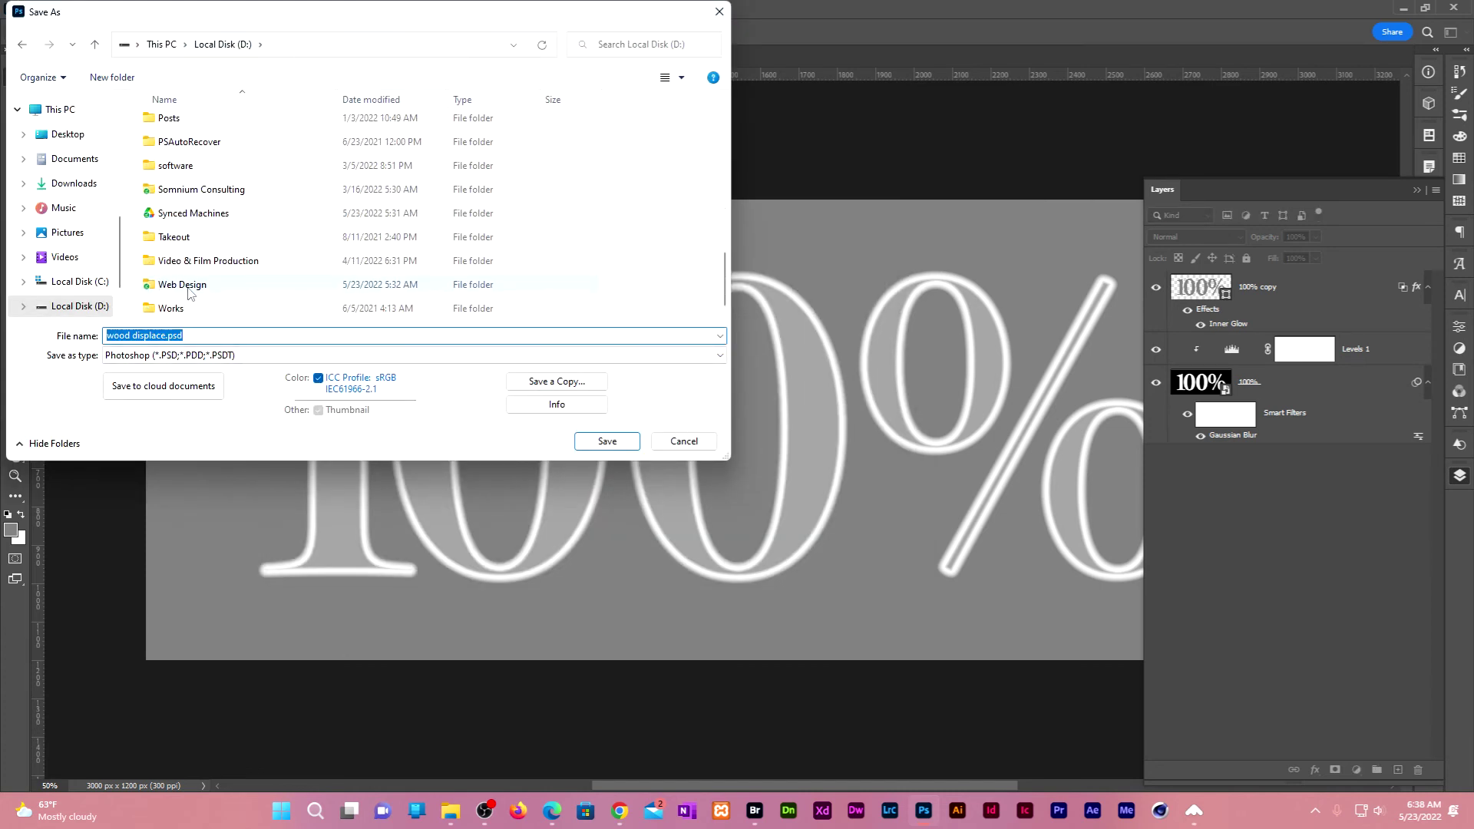
{"action": "double_click", "coordinate": [190, 290]}
{"action": "double_click", "coordinate": [193, 231]}
{"action": "double_click", "coordinate": [195, 234]}
{"action": "scroll", "coordinate": [219, 307], "scroll_direction": "down", "scroll_amount": 1}
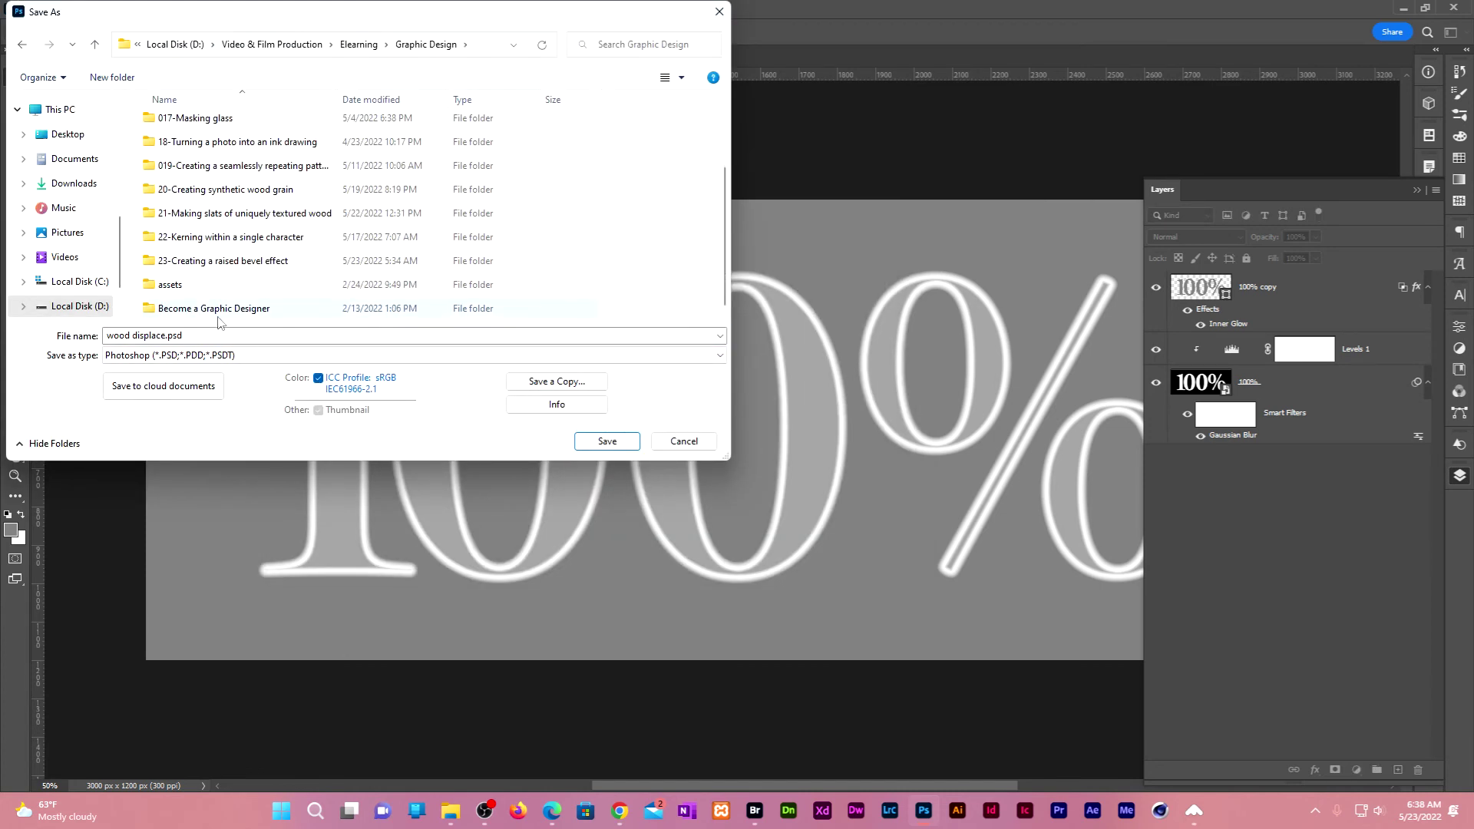
{"action": "double_click", "coordinate": [217, 261]}
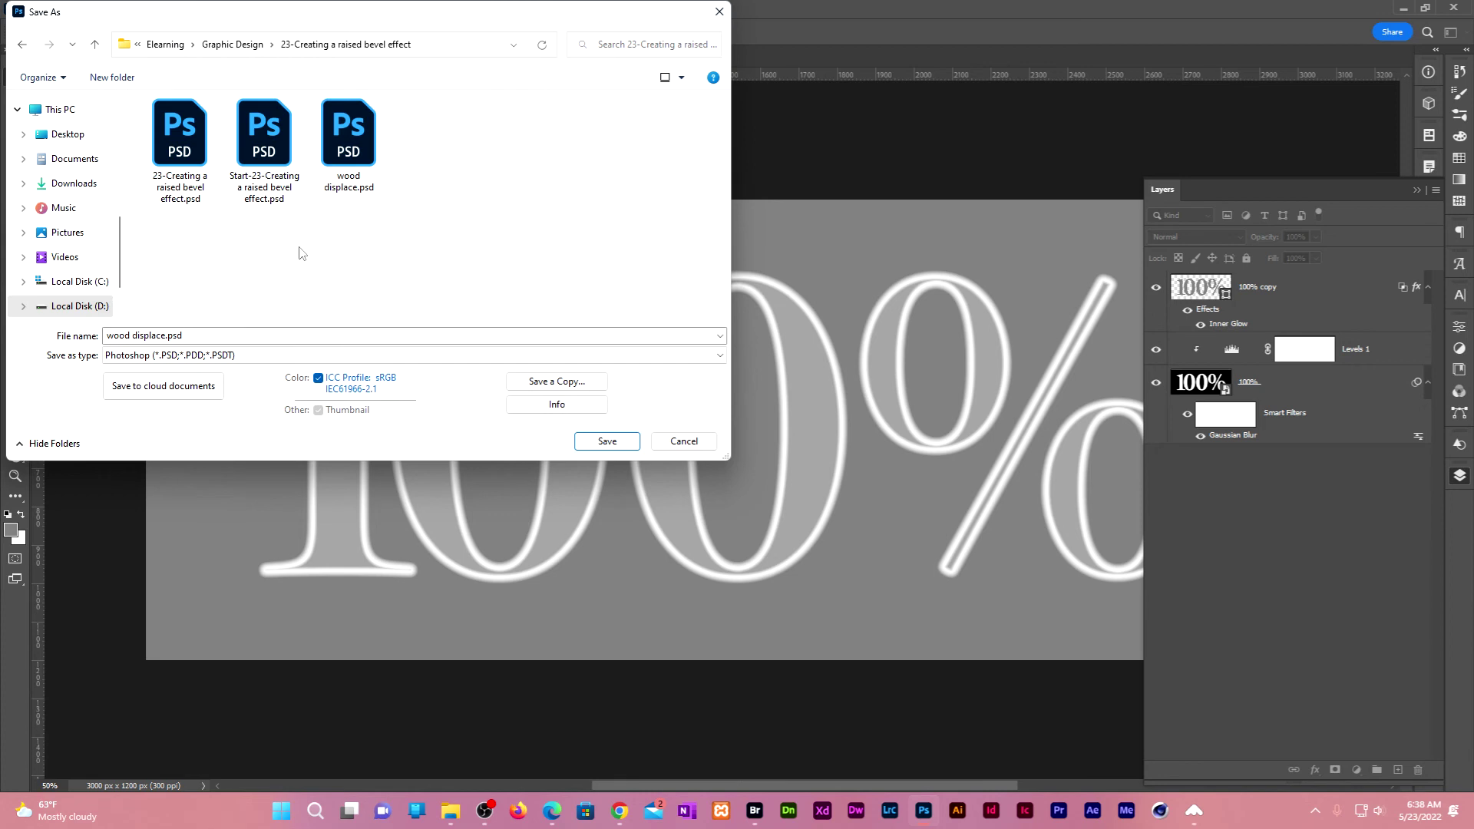
- Overwrite wood displace.psd, confirming the replacement and the compatibility options
{"action": "left_click", "coordinate": [342, 129]}
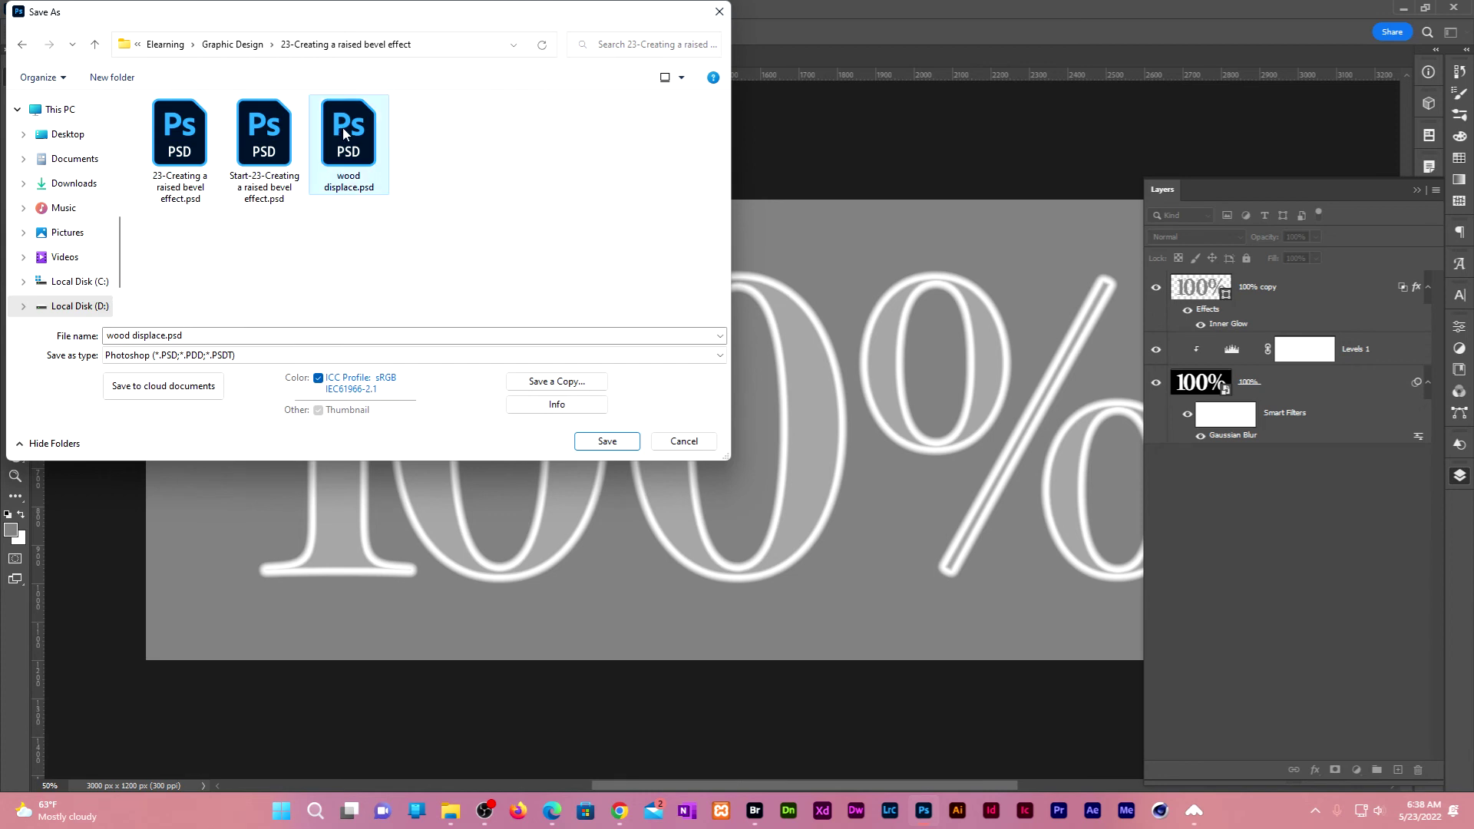
{"action": "left_click", "coordinate": [606, 441]}
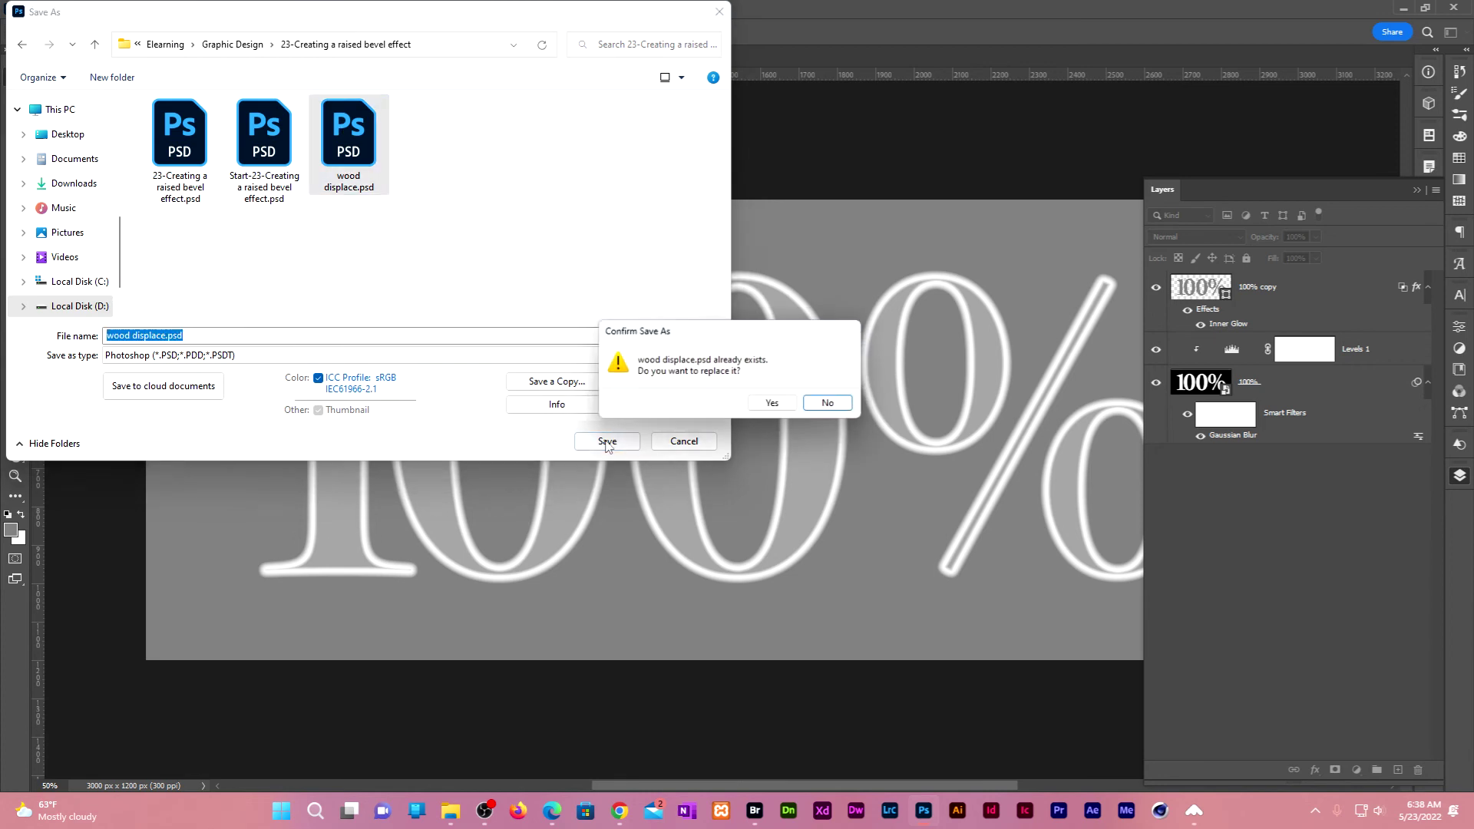
{"action": "left_click", "coordinate": [774, 408]}
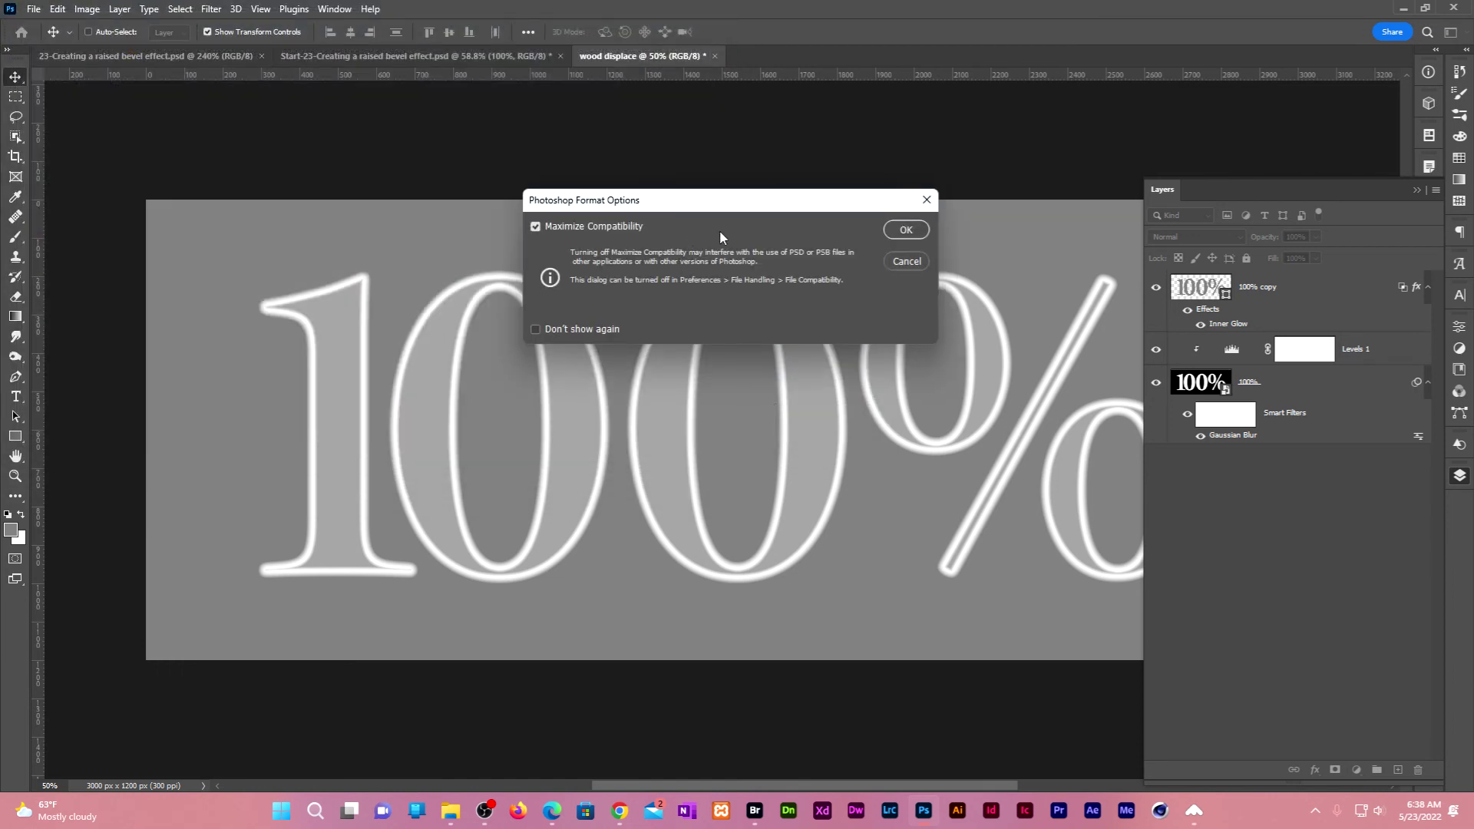
{"action": "left_click", "coordinate": [905, 231]}
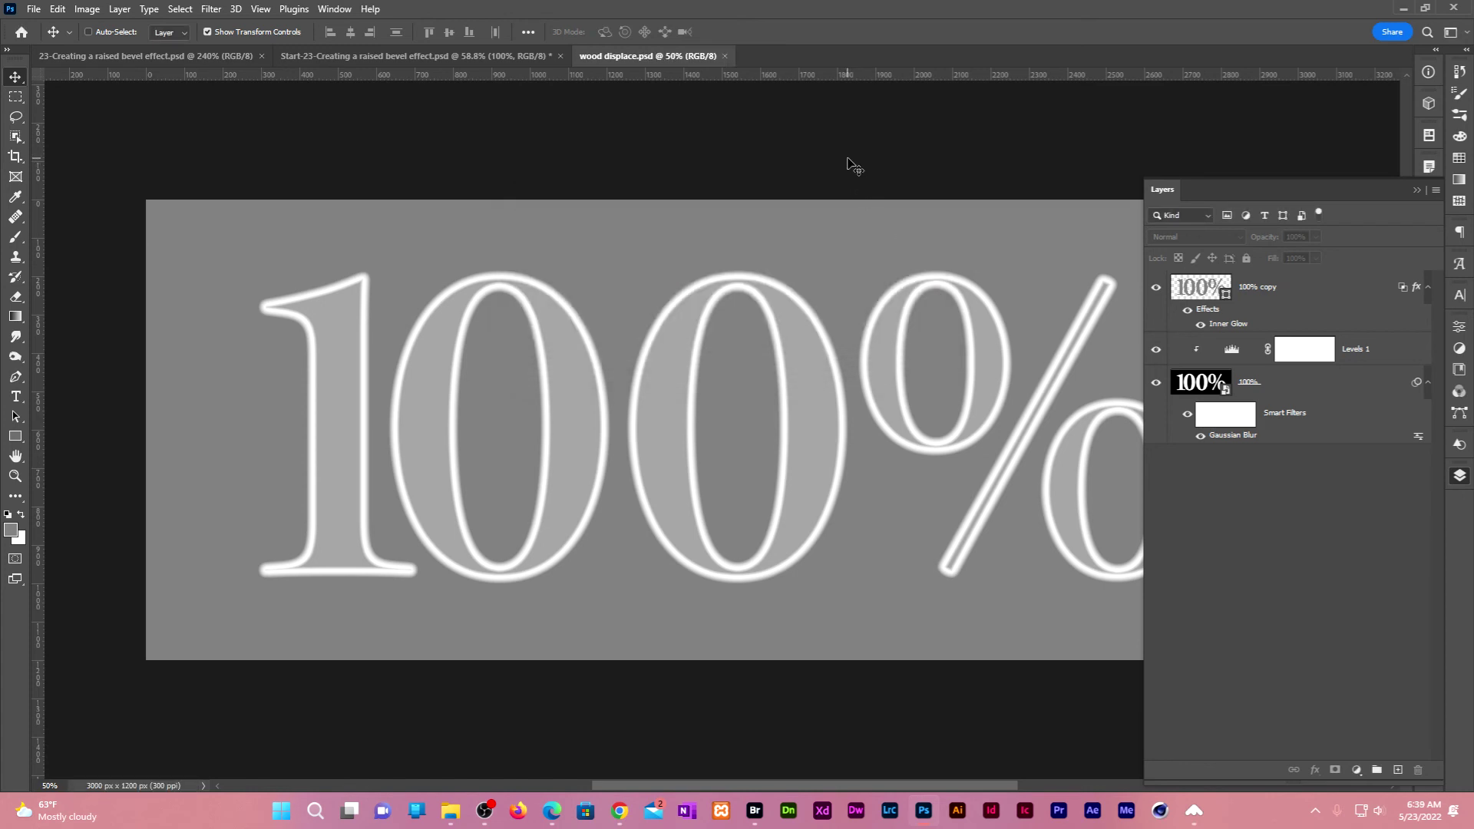
- In the Start-23 document, select the contrast layer and open Filter > Distort > Displace
{"action": "left_click", "coordinate": [410, 56]}
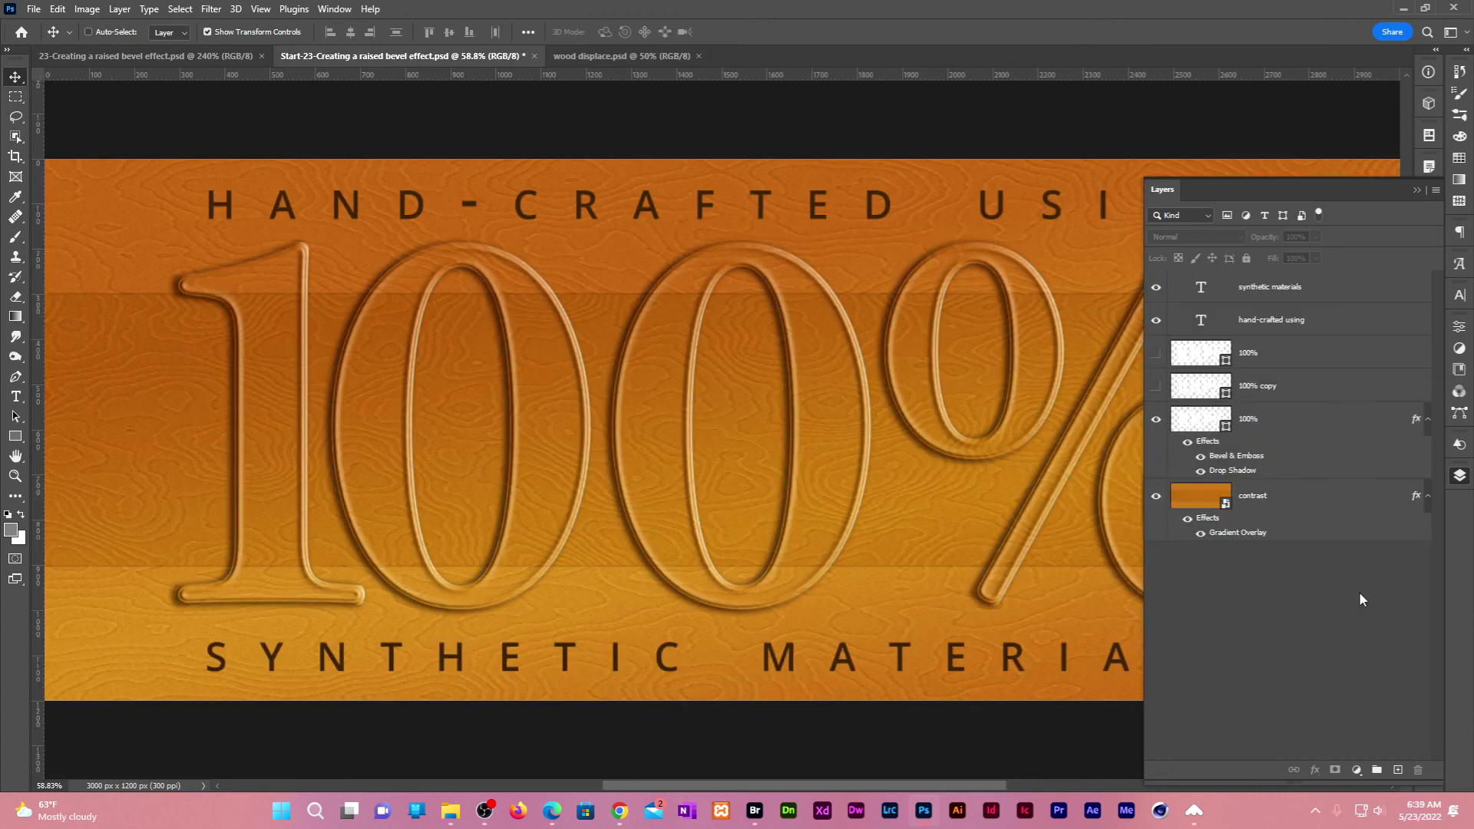
{"action": "left_click", "coordinate": [1332, 502]}
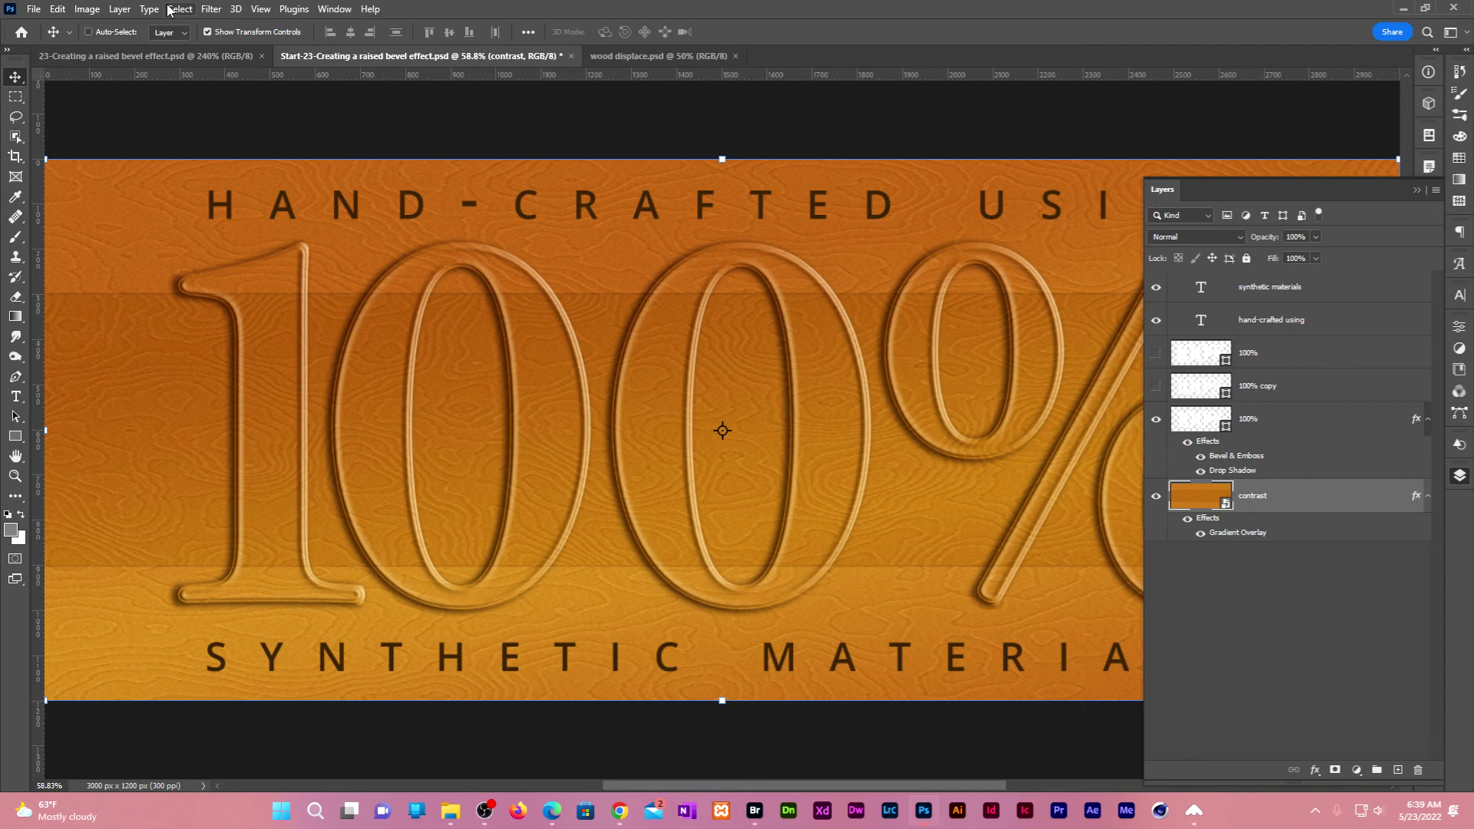
{"action": "left_click", "coordinate": [210, 9]}
{"action": "mouse_move", "coordinate": [279, 243]}
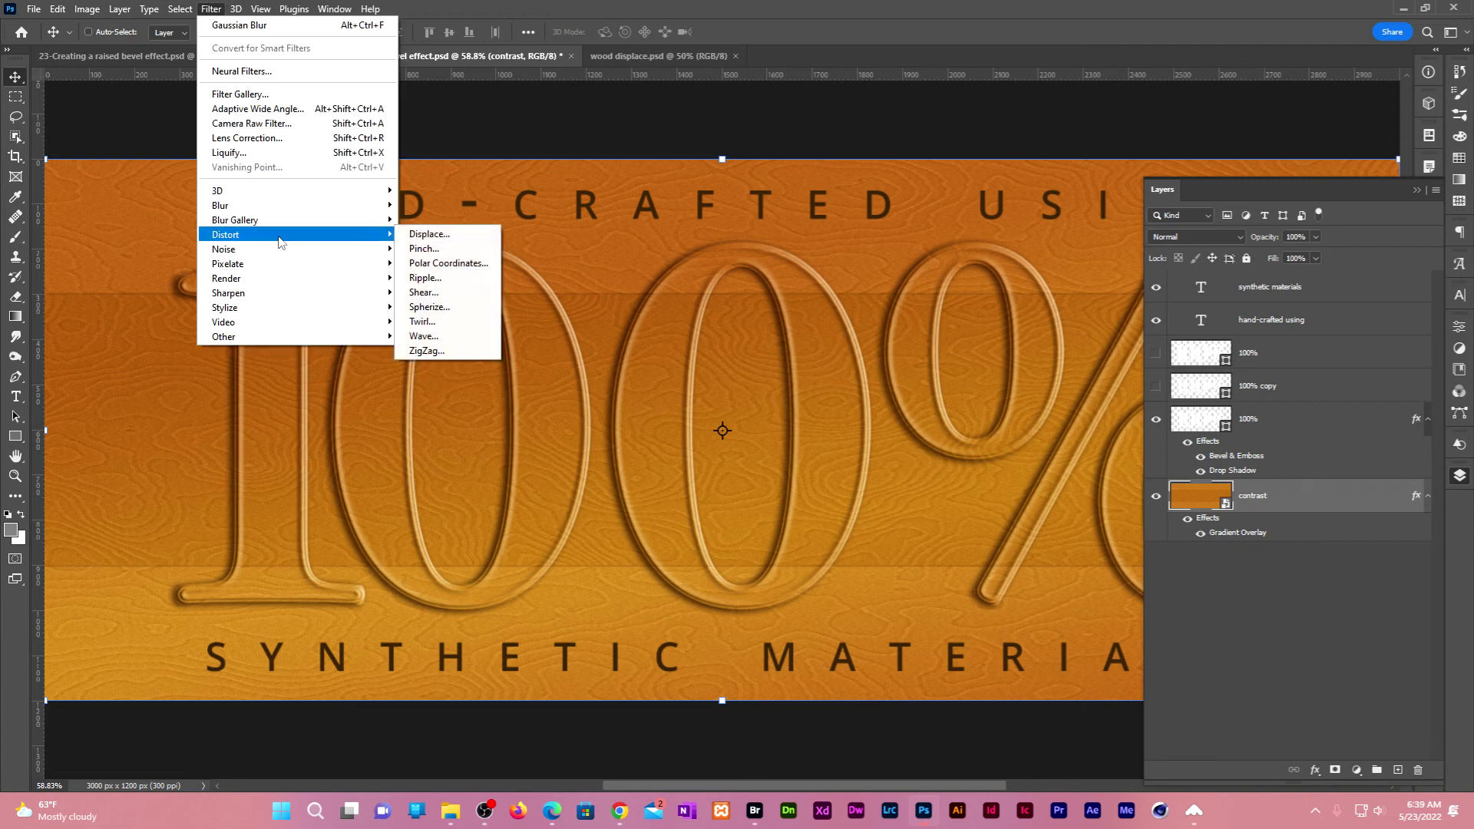
{"action": "left_click", "coordinate": [453, 238]}
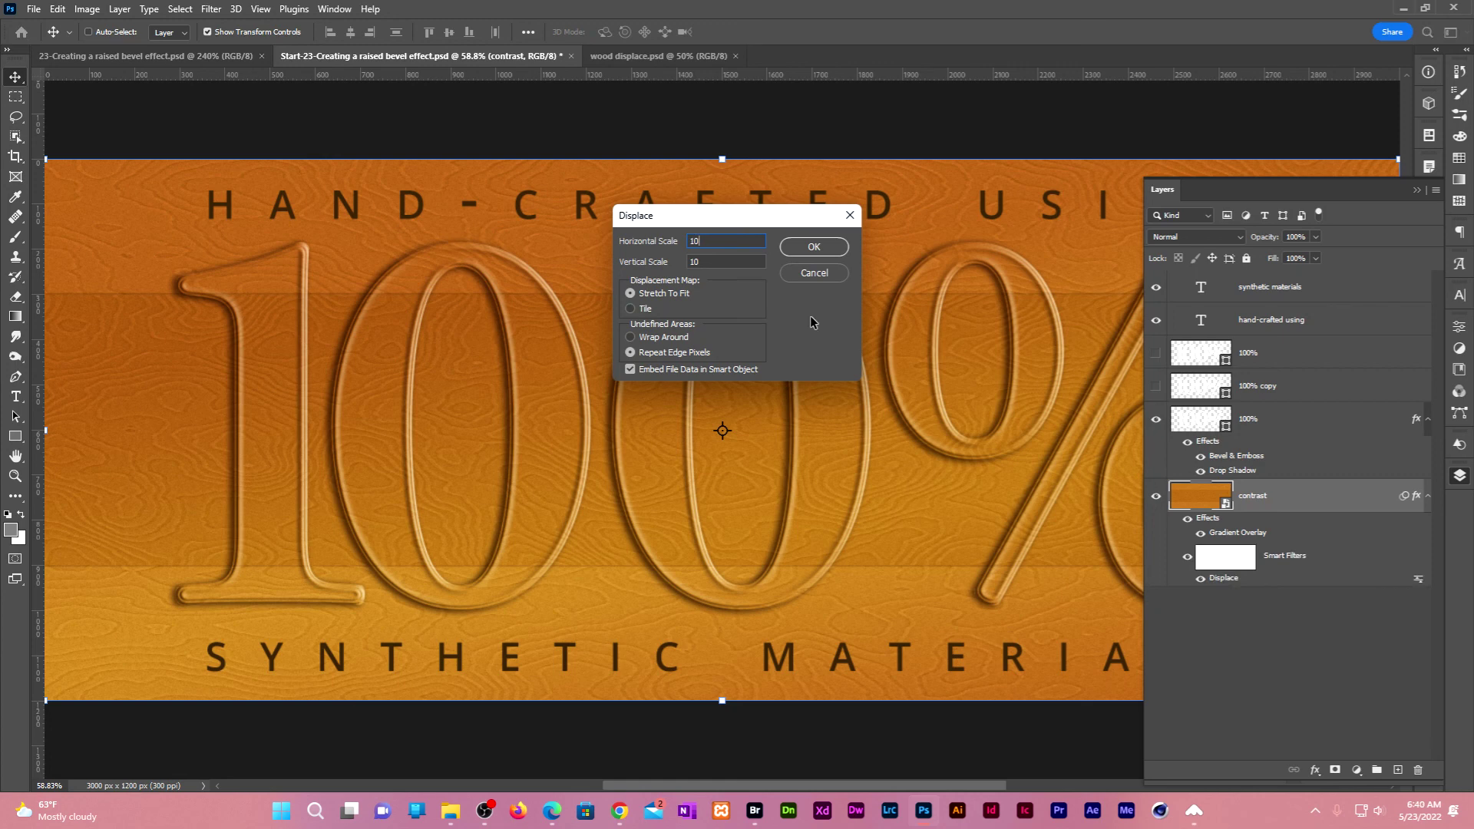
- Displace with horizontal 0 and vertical 6, using wood displace.psd as the map
{"action": "double_click", "coordinate": [699, 241]}
{"action": "key", "text": "Tab"}
{"action": "type", "text": "6"}
{"action": "left_click", "coordinate": [812, 248]}
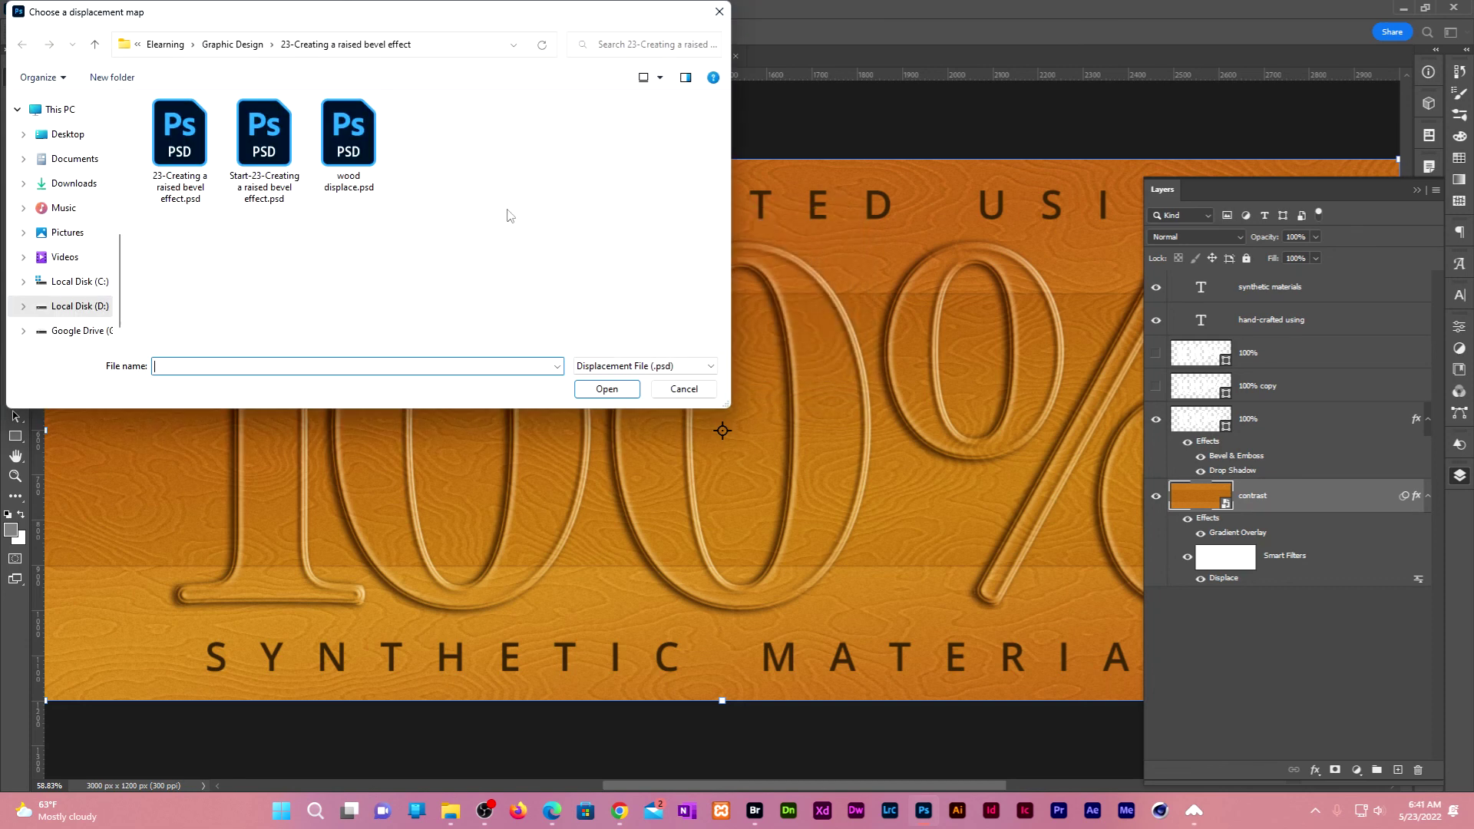
{"action": "left_click", "coordinate": [349, 138]}
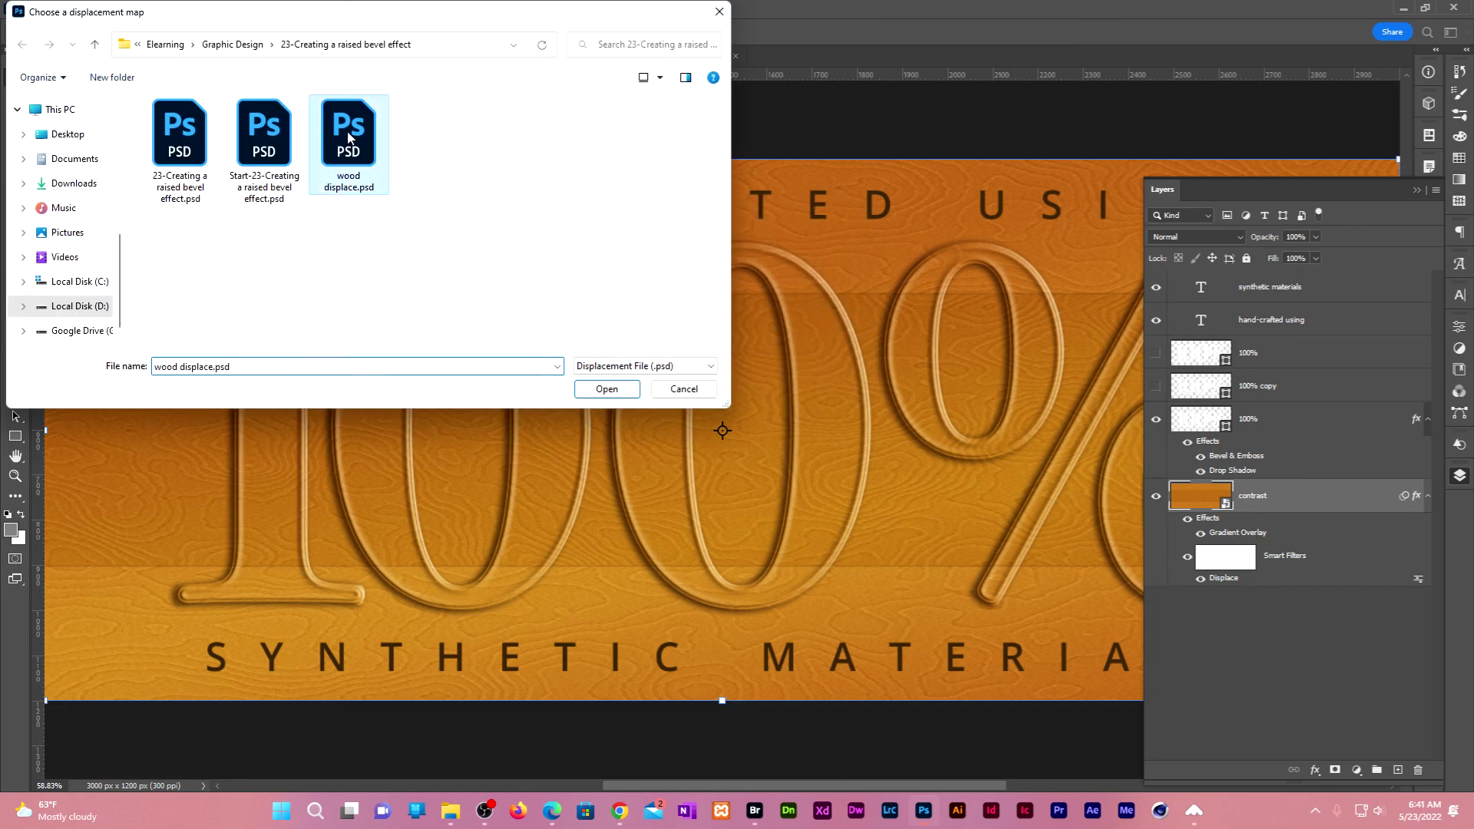
{"action": "left_click", "coordinate": [607, 390]}
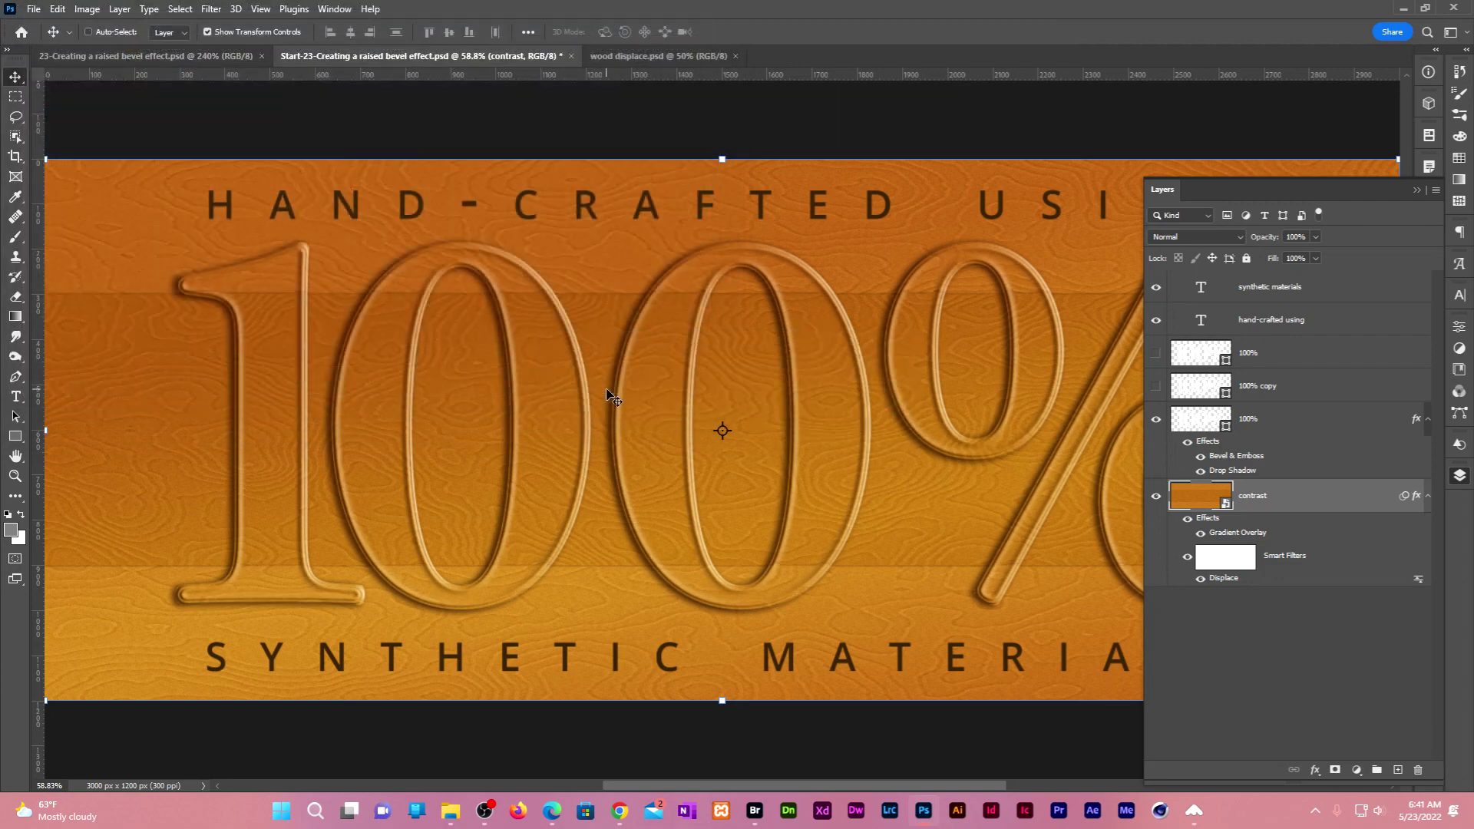
{"action": "scroll", "coordinate": [511, 294], "scroll_direction": "up", "scroll_amount": 8}
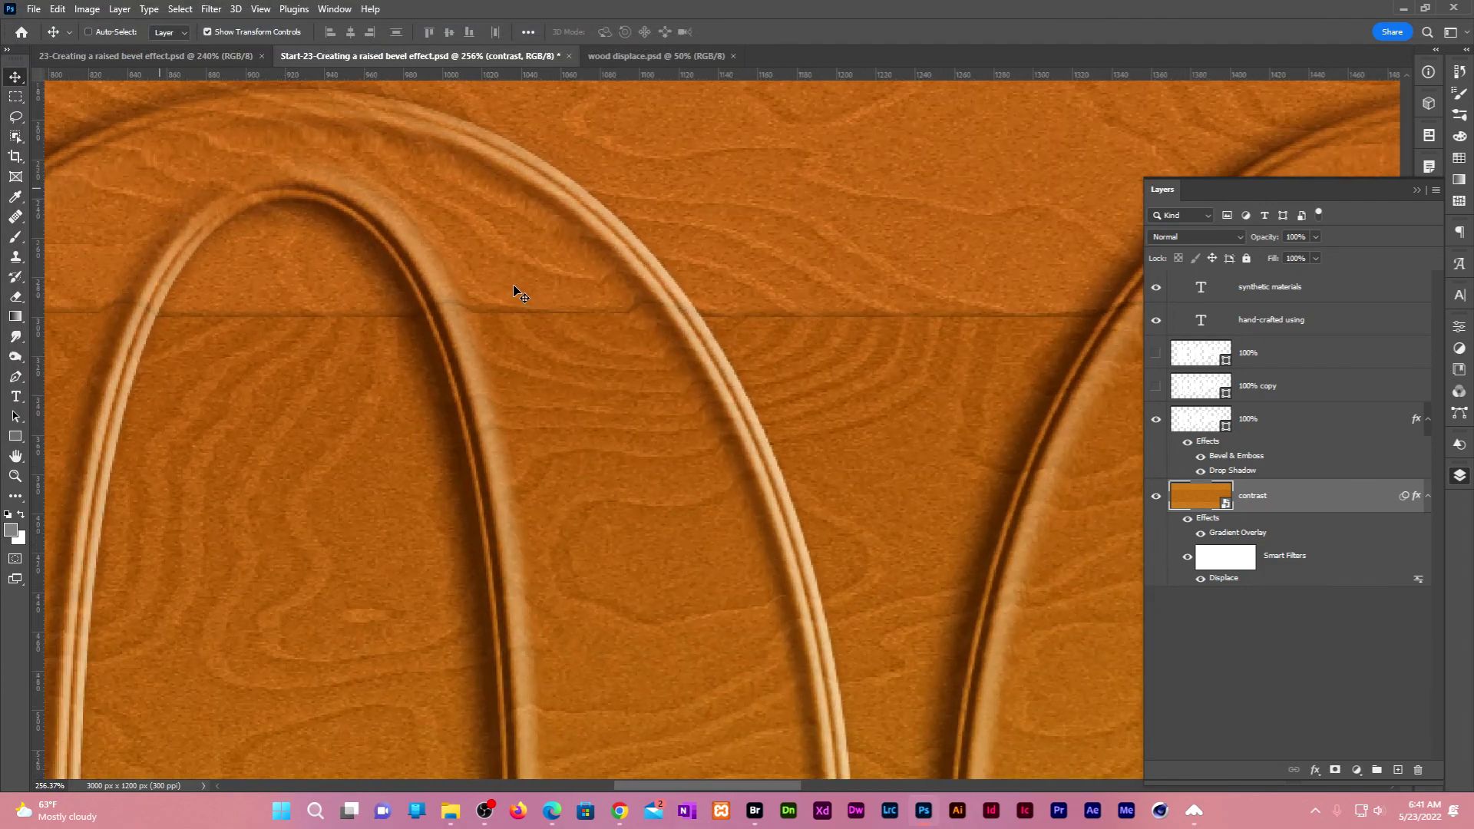